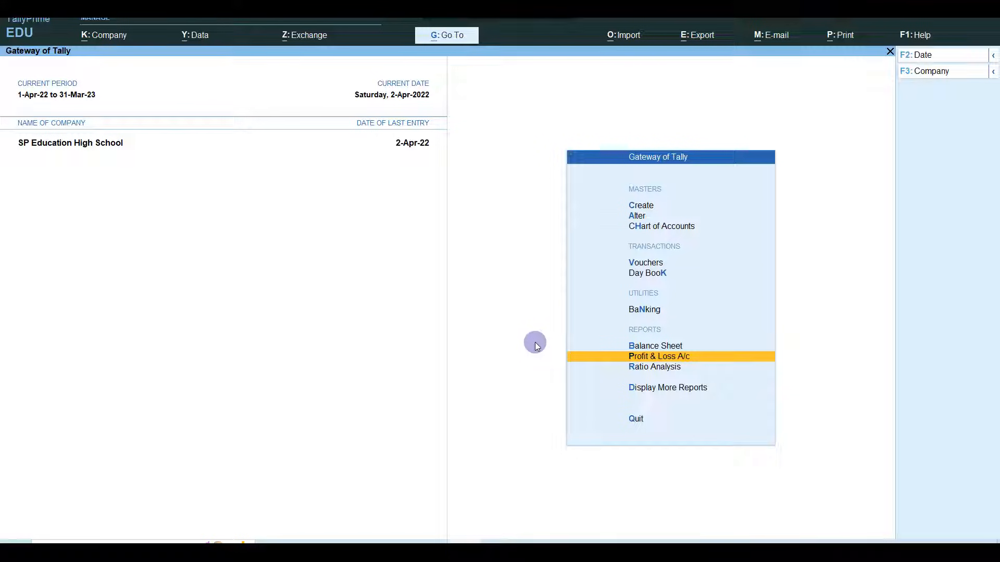
- Open Company Features Alteration for SP Education High School with F11
key(F11)
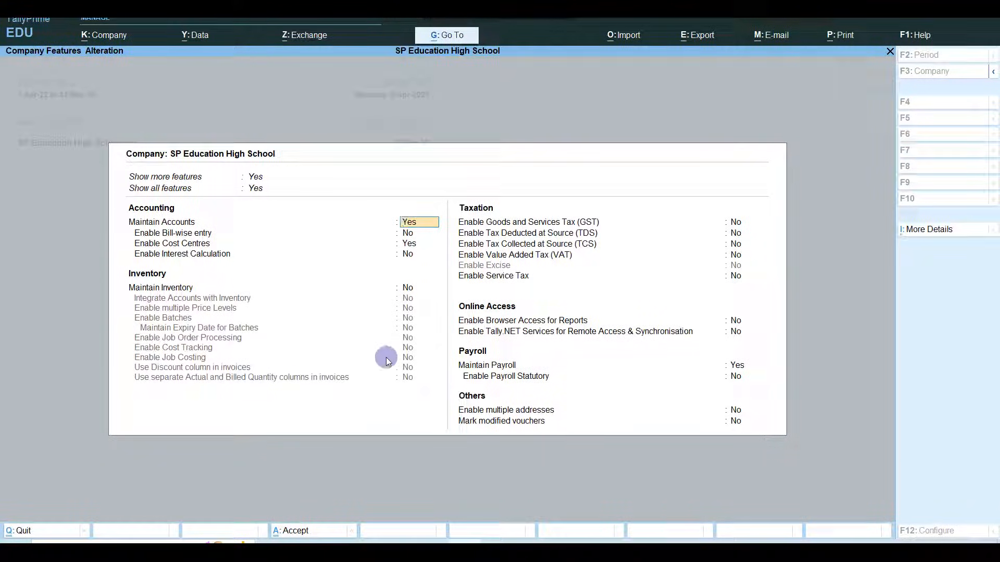
- Set Show all features to Yes and Maintain Payroll to No, then accept the features
click(263, 189)
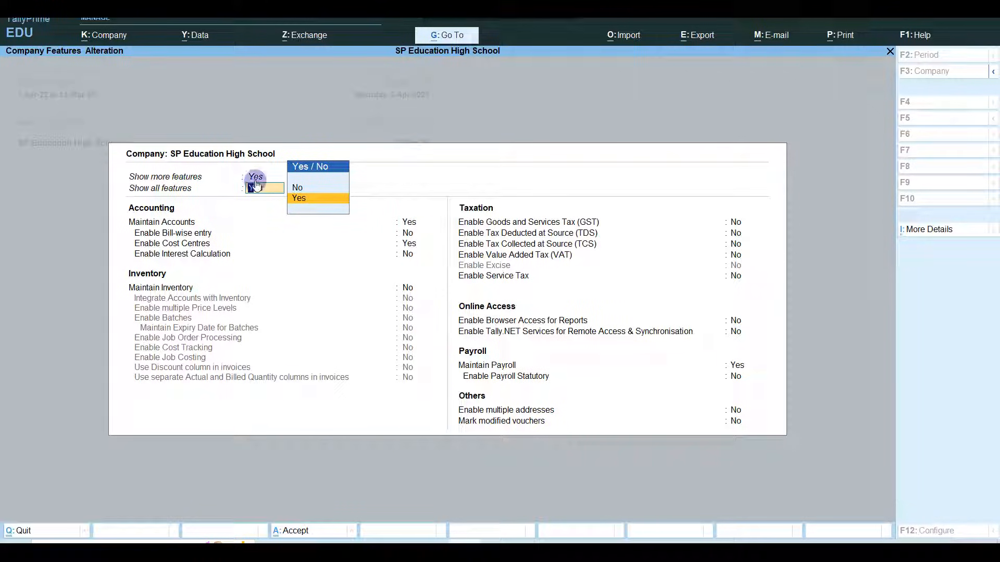
click(292, 199)
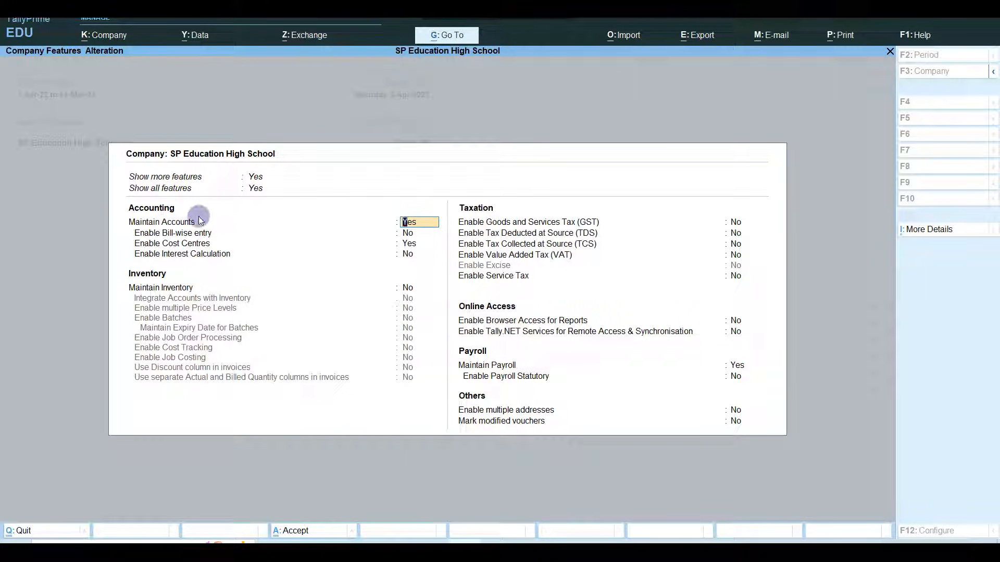
key(Return)
key(Return)
key(Return)
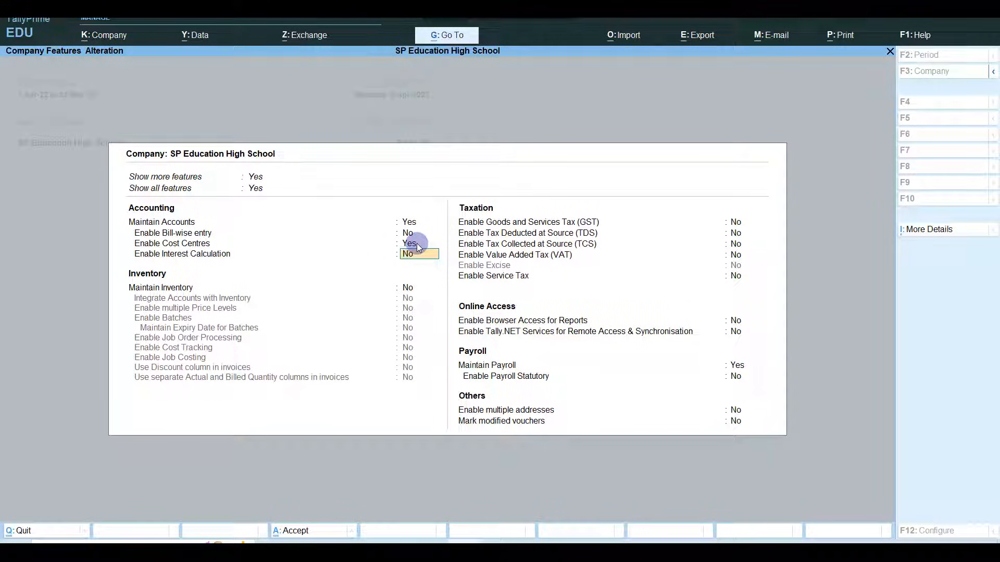
key(Return)
key(Return)
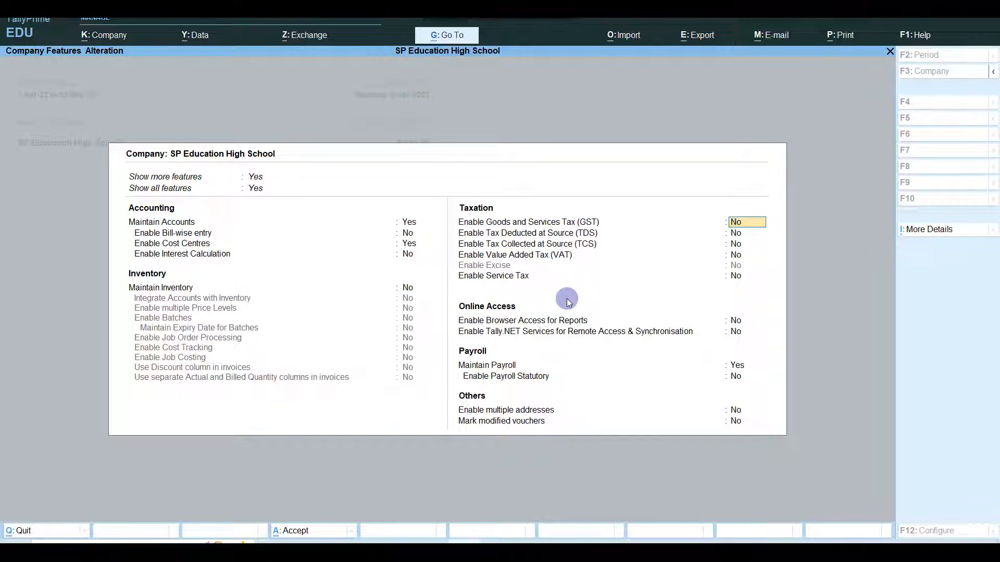
key(Return)
key(Return)
key(Return)
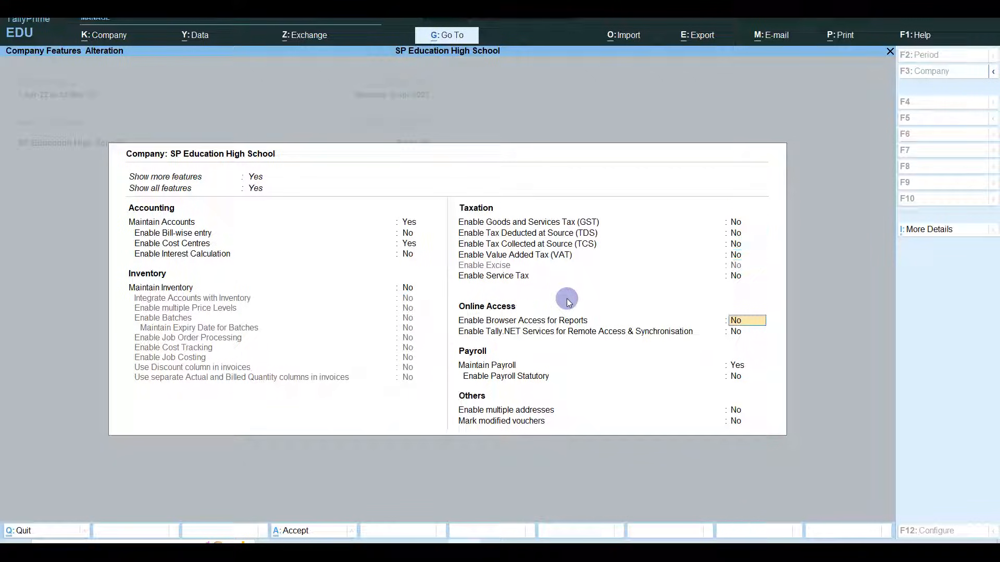
key(Return)
key(Return)
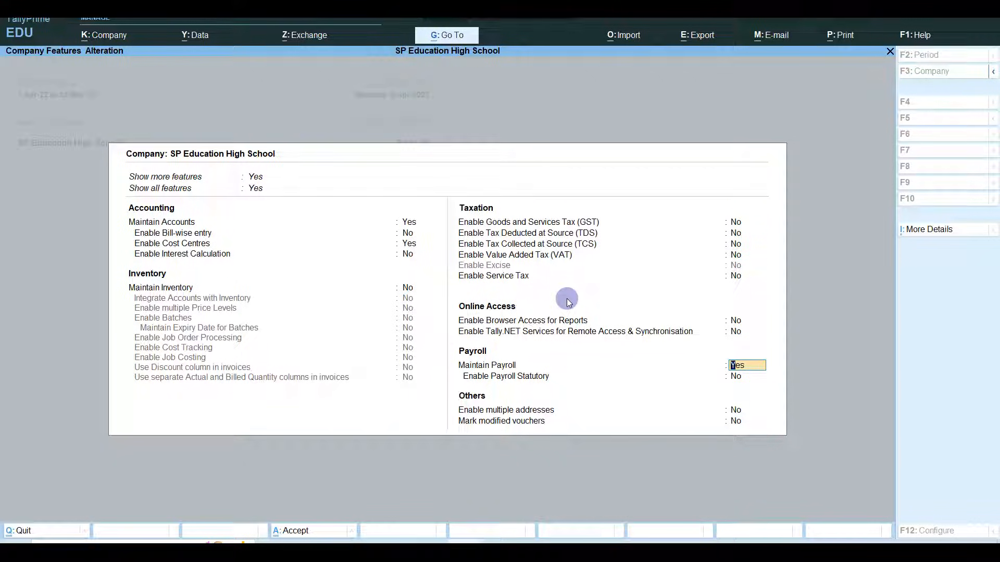
text(n)
key(Return)
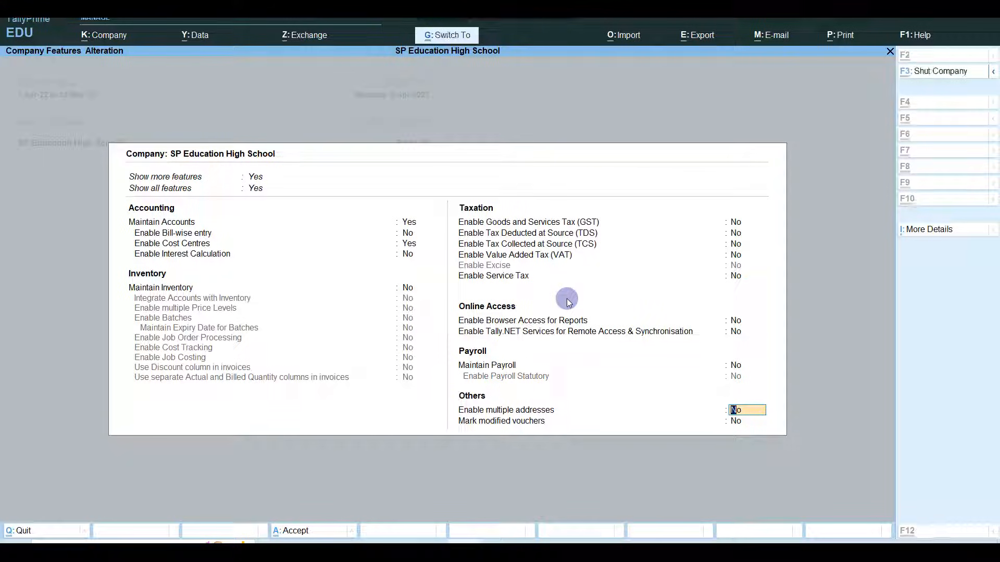
key(ctrl+a)
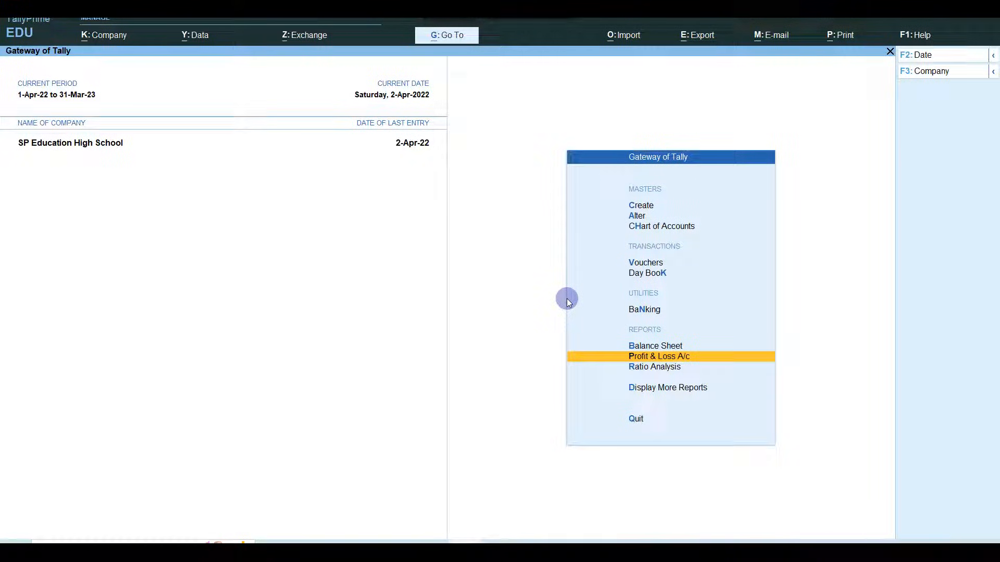
- Open Ledger Creation from the Create masters list
key(Up)
key(Up)
key(Up)
key(Up)
key(Up)
key(Up)
key(Up)
key(Return)
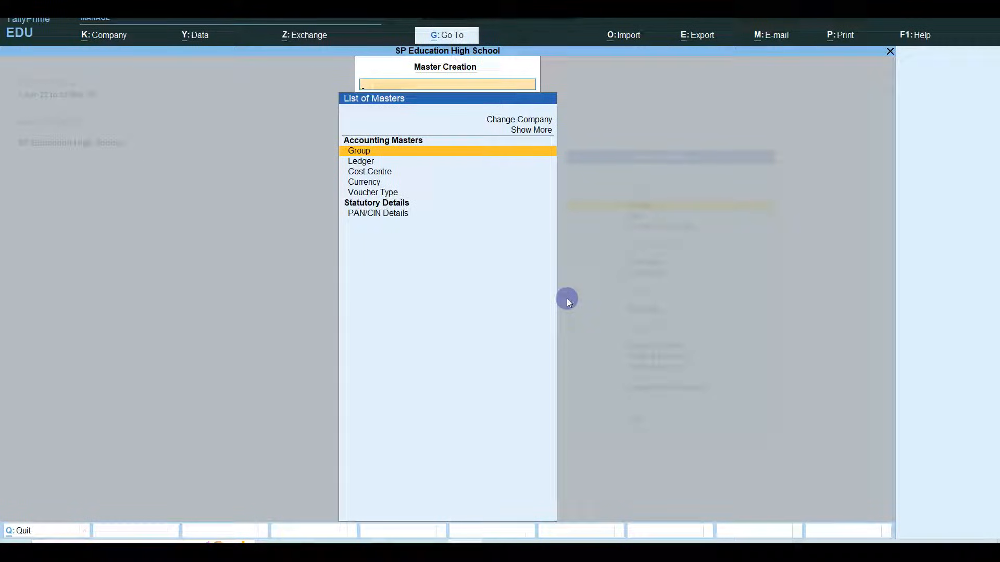
key(Down)
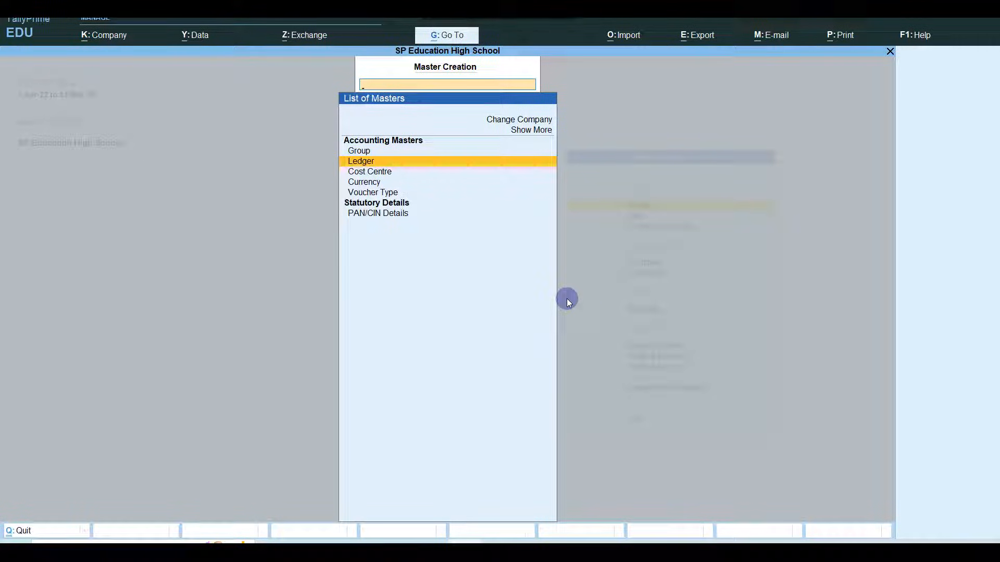
key(Return)
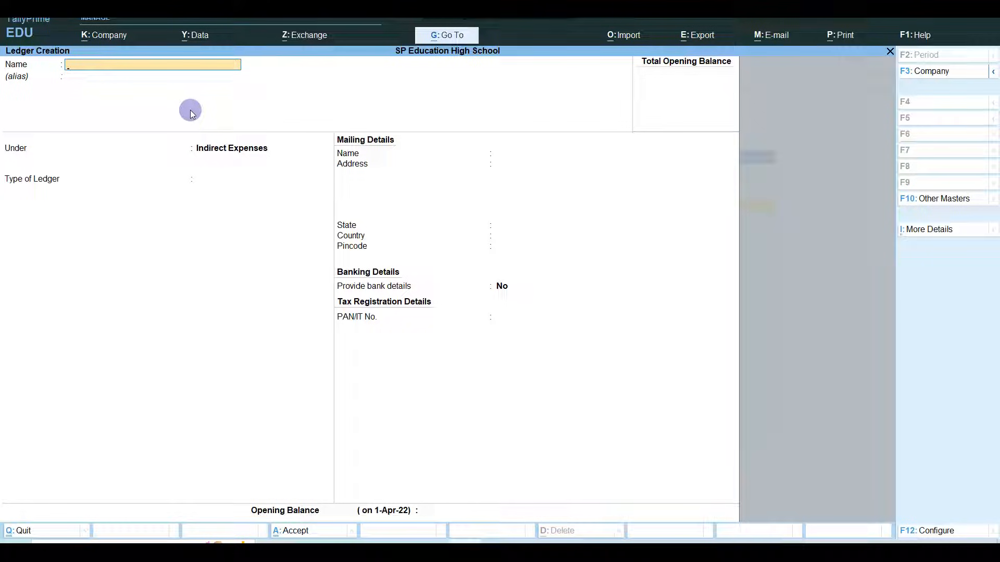
- Create the student's ledger under Sundry Debtors with country India and save it
key(Return)
key(Return)
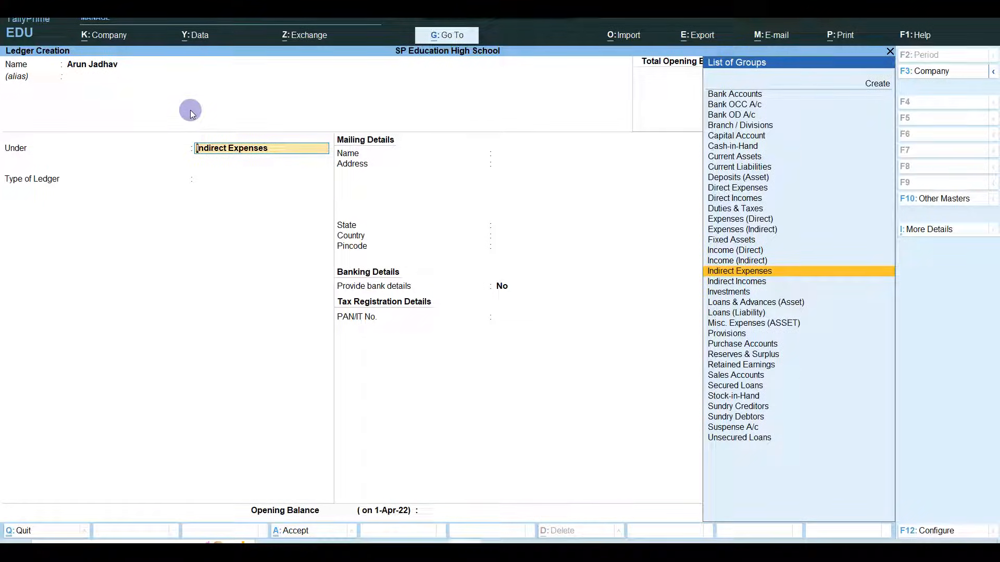
text(Sun)
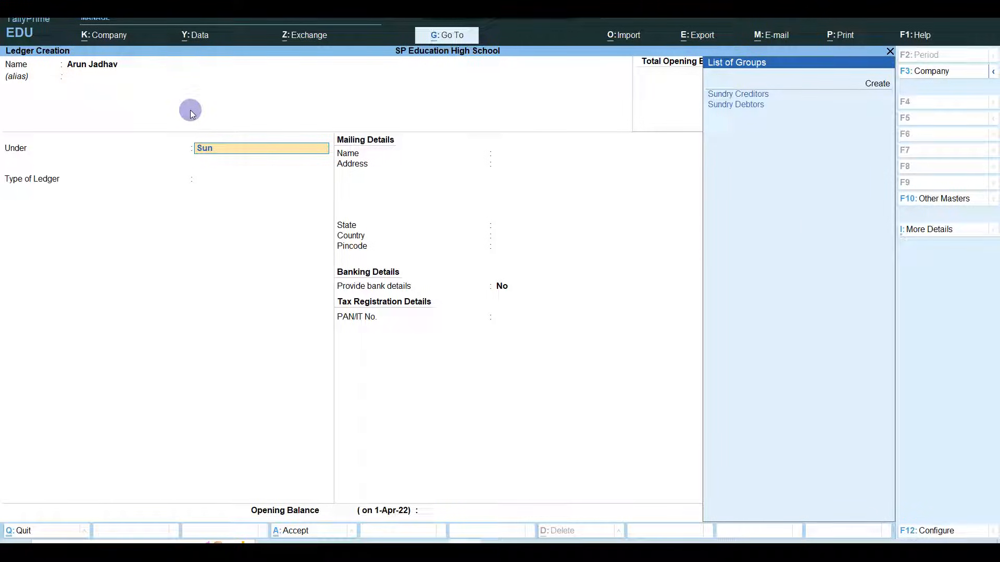
key(Down)
key(Return)
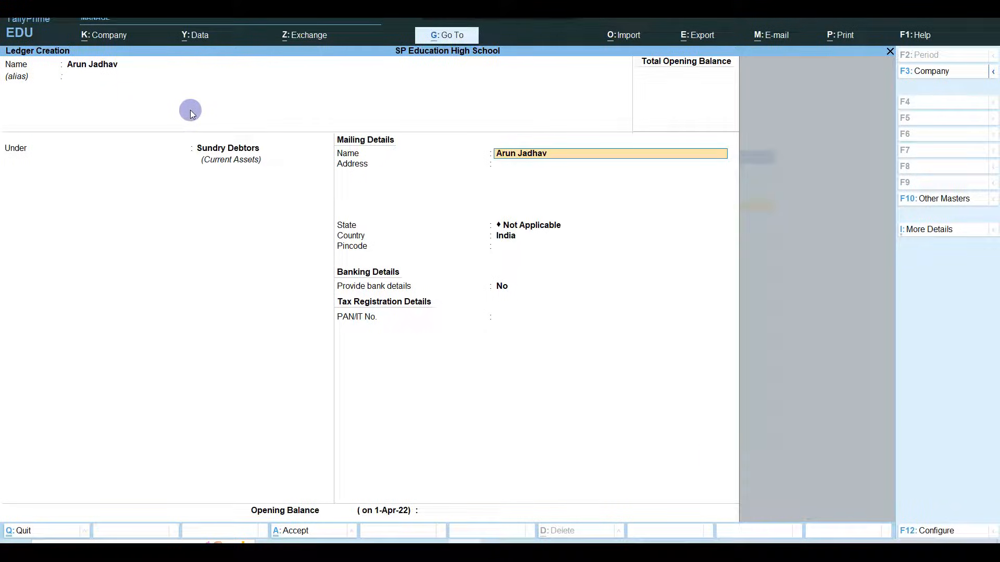
key(Return)
key(Return)
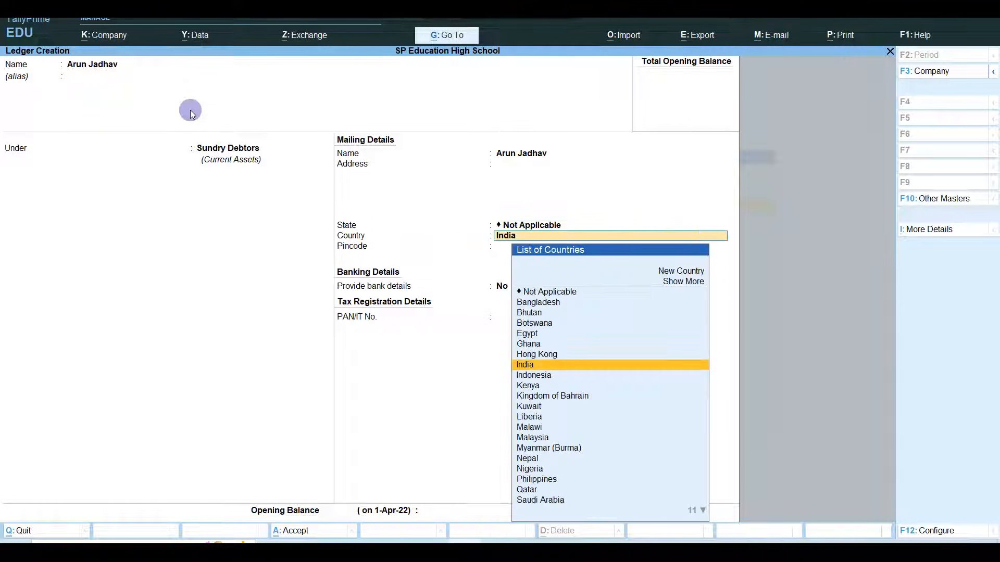
key(Return)
key(Return)
key(Return)
key(Return)
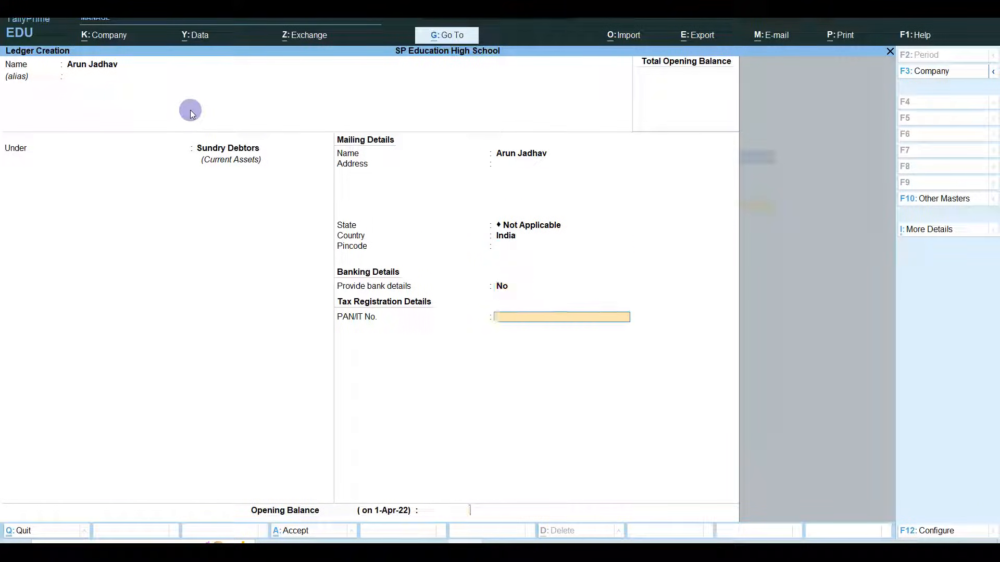
key(Return)
key(Return)
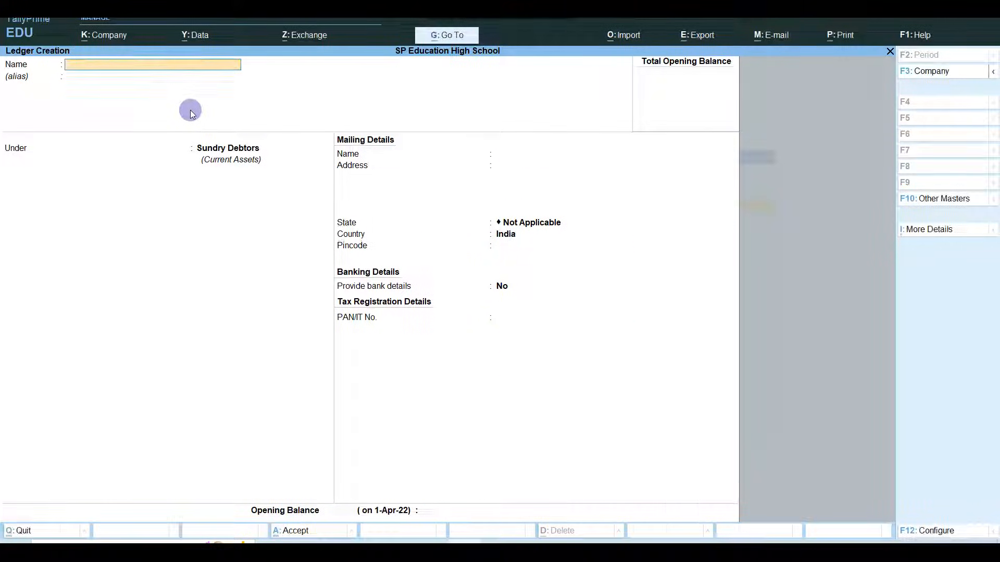
- Quit Ledger Creation without creating another ledger
key(Escape)
key(Return)
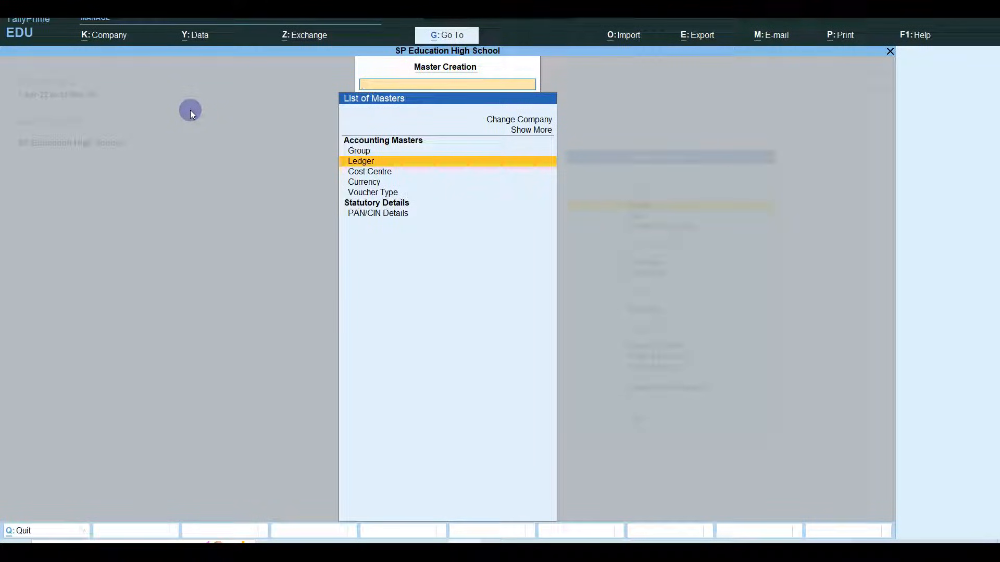
key(Down)
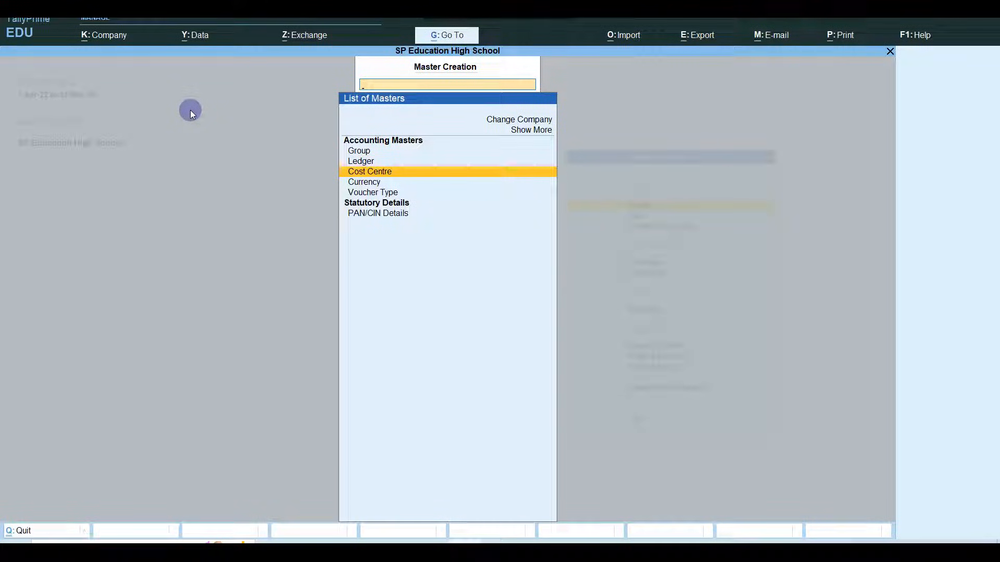
key(Up)
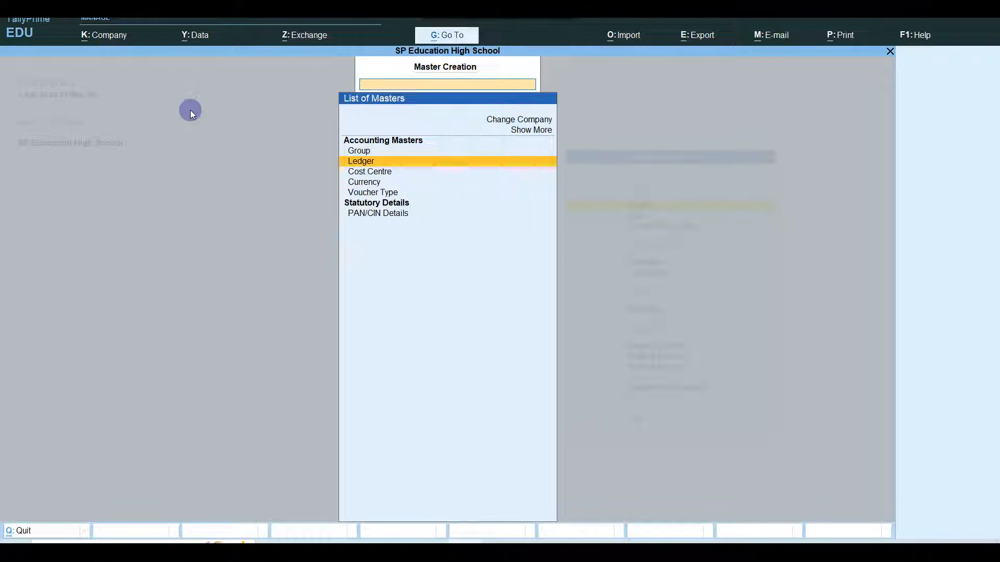
key(Return)
key(Escape)
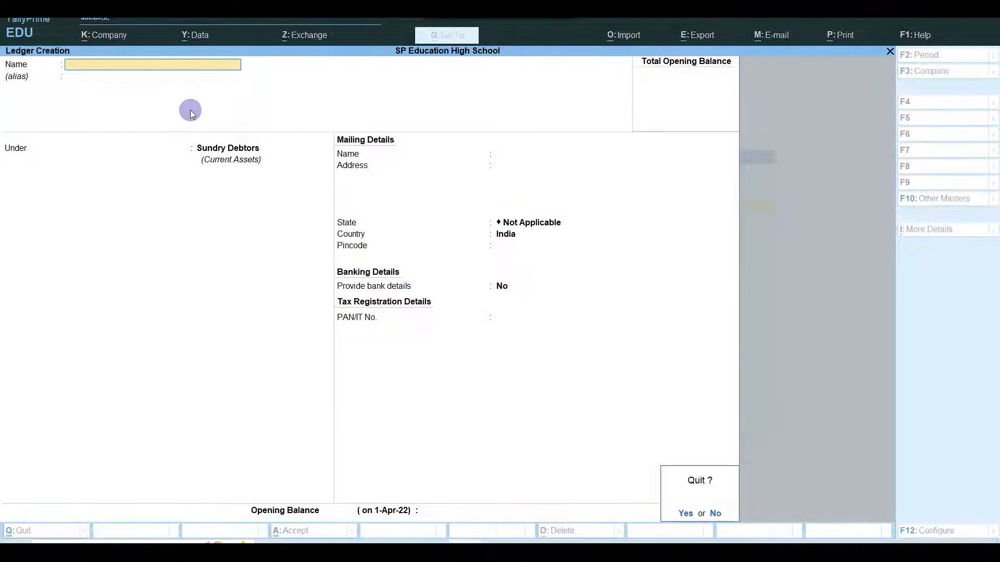
key(y)
key(Escape)
- Open the student's ledger from Alter > Ledger
key(Down)
key(Return)
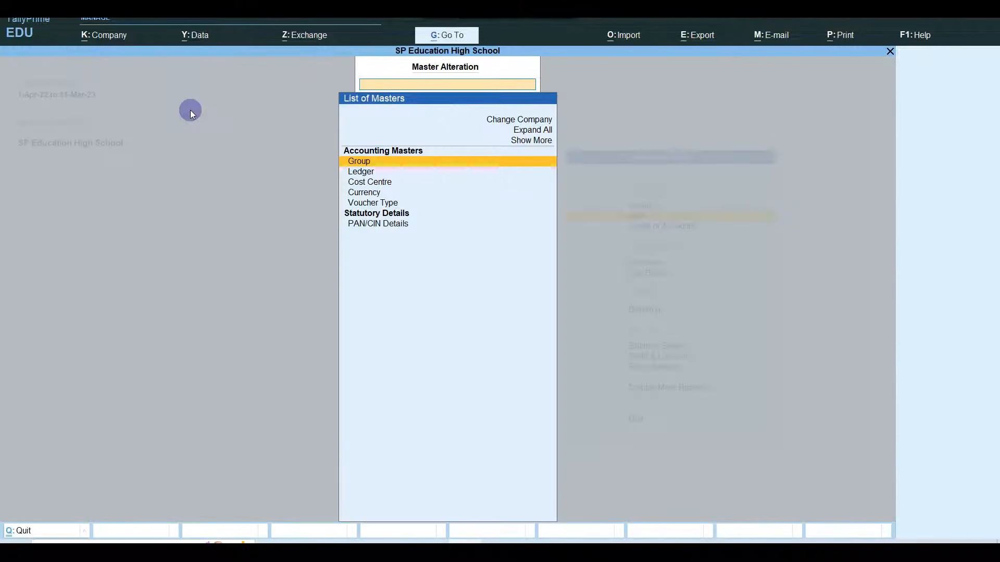
key(Down)
key(Return)
key(Down)
key(Down)
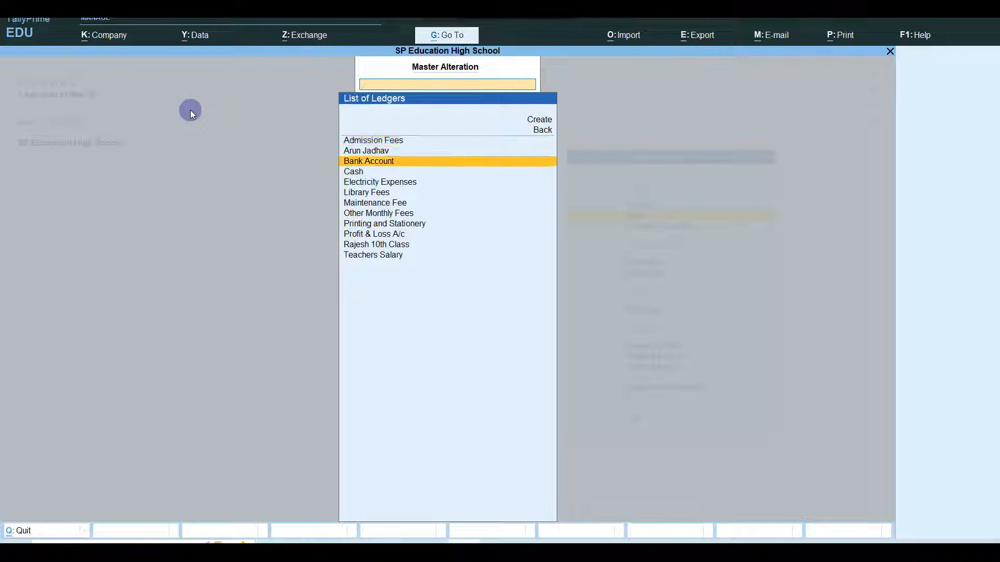
key(Up)
key(Return)
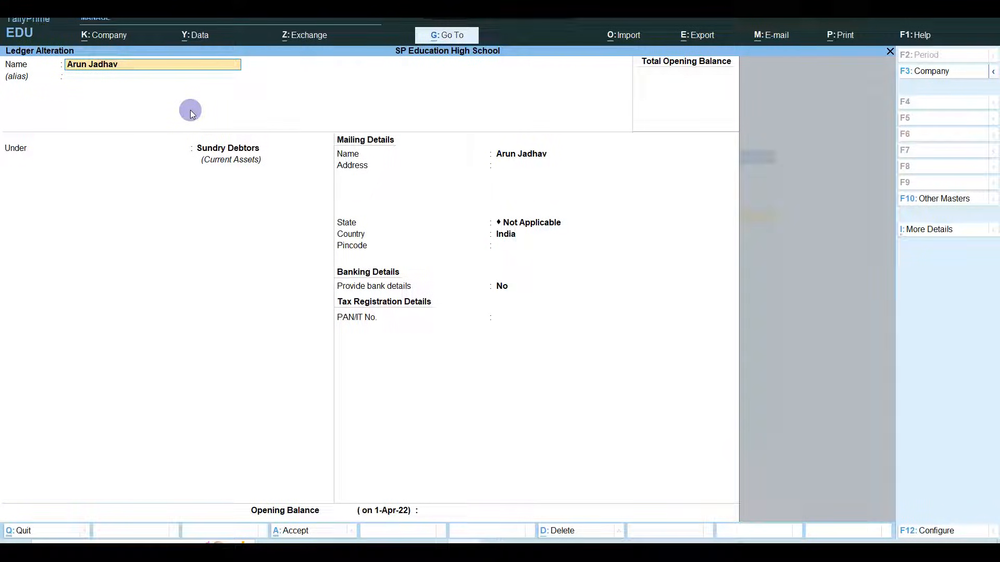
- Append '9th Class' to the student ledger's name and save it
key(End)
text(9th Class)
key(Return)
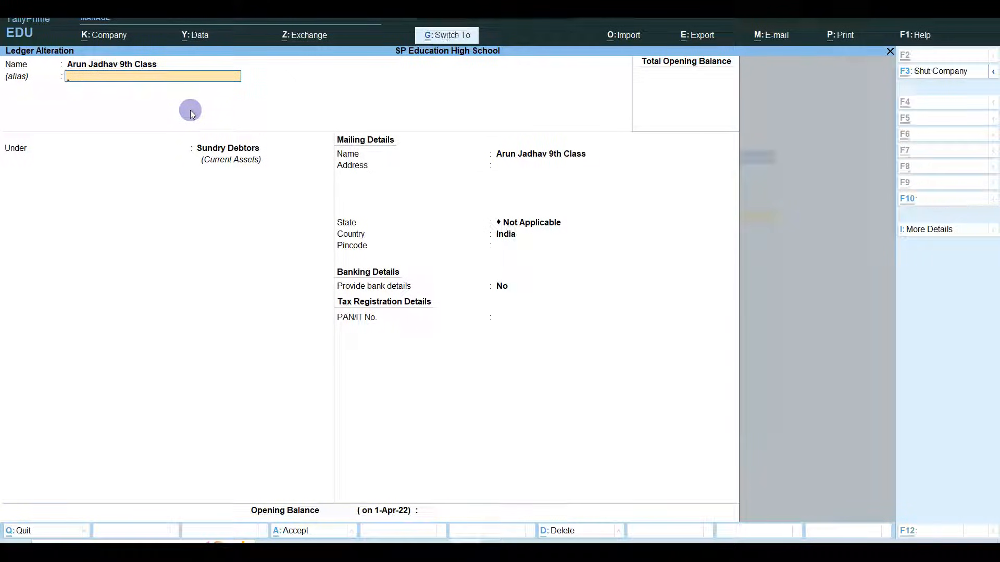
key(ctrl+a)
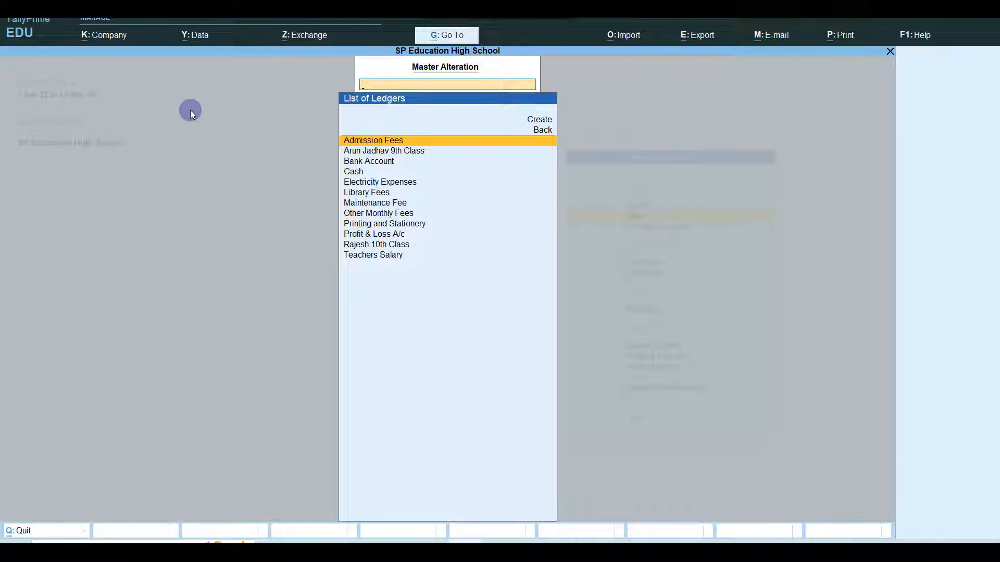
- Return to the Gateway and bring up the List of Ledgers under Alter
key(Escape)
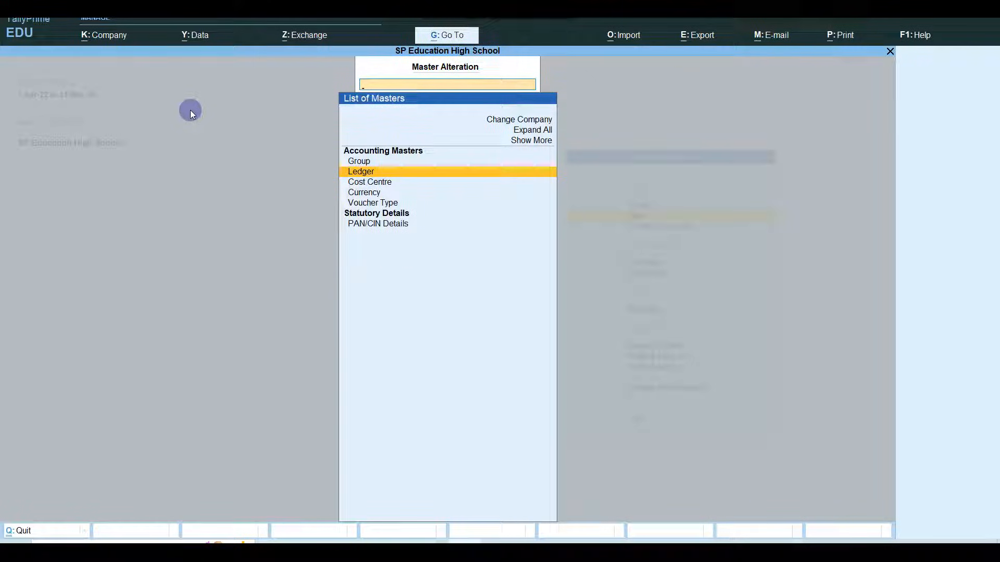
key(Escape)
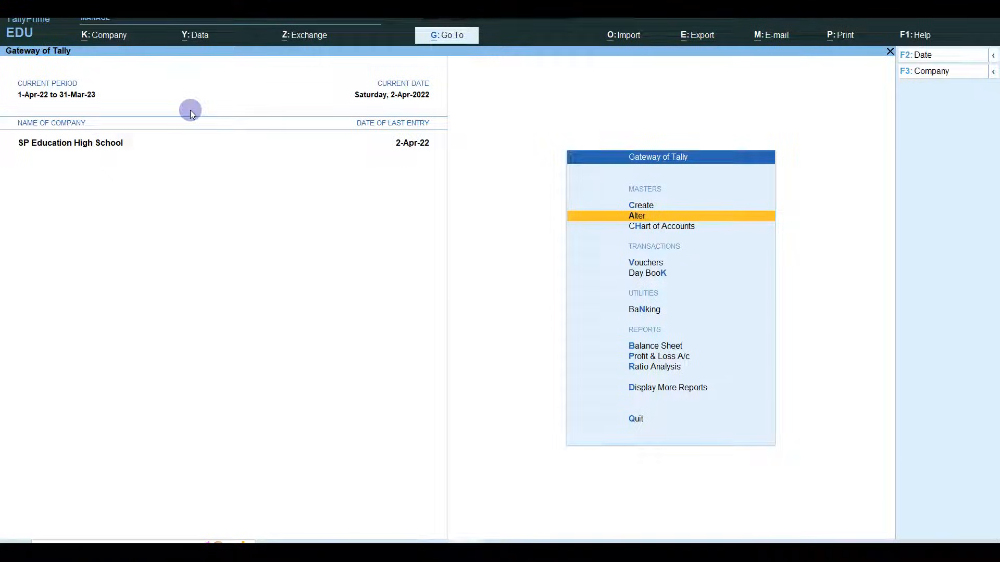
key(Return)
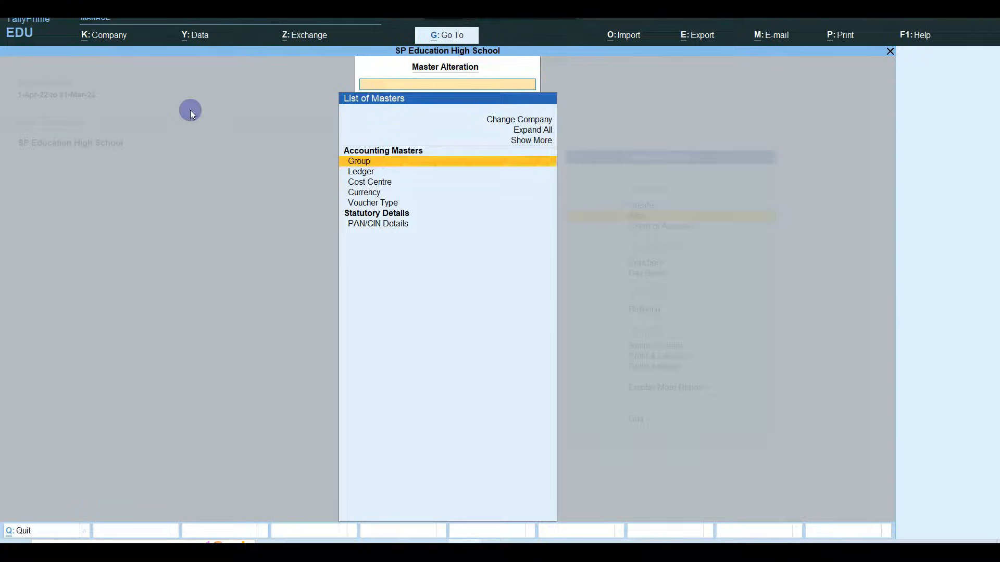
key(Escape)
key(Return)
key(Down)
key(Return)
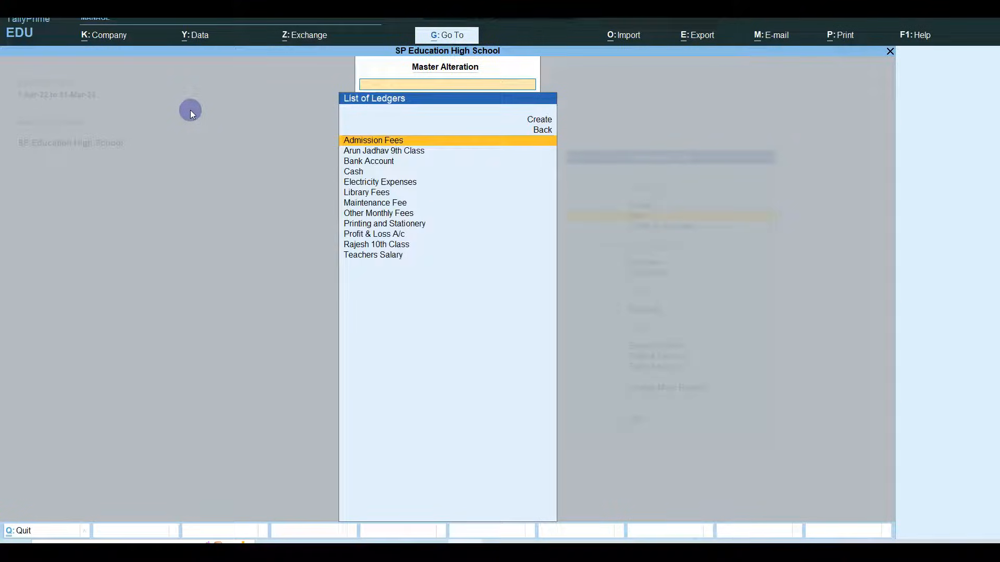
- Inspect the Admission Fees and Bank Account ledgers without changing them
key(Down)
key(Up)
key(Return)
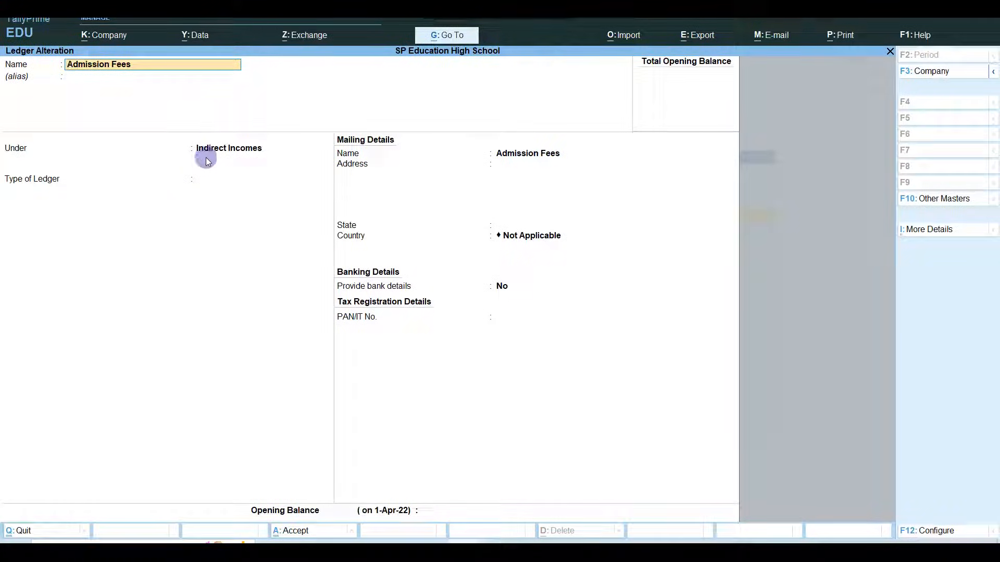
key(Escape)
key(Escape)
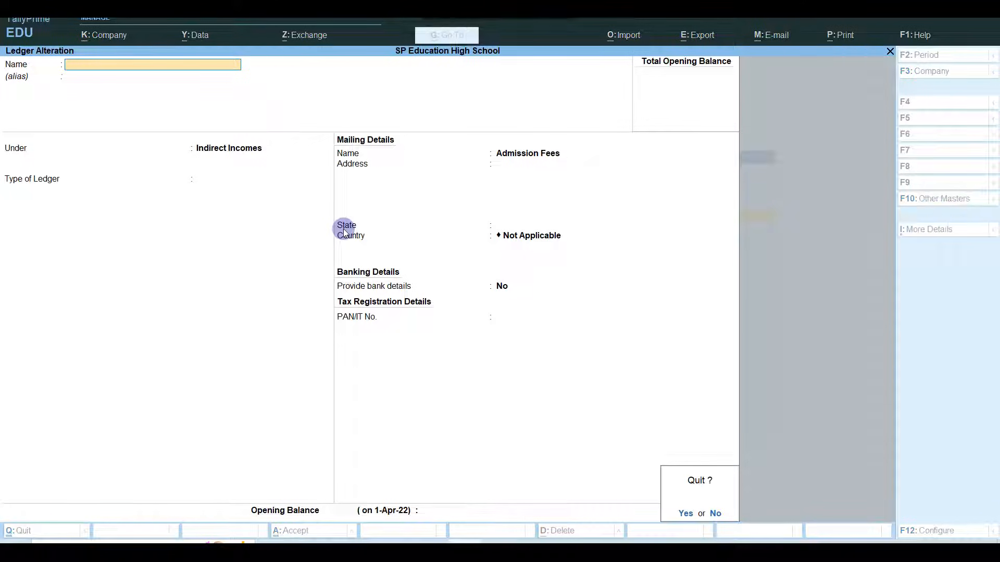
key(Return)
key(Down)
key(Down)
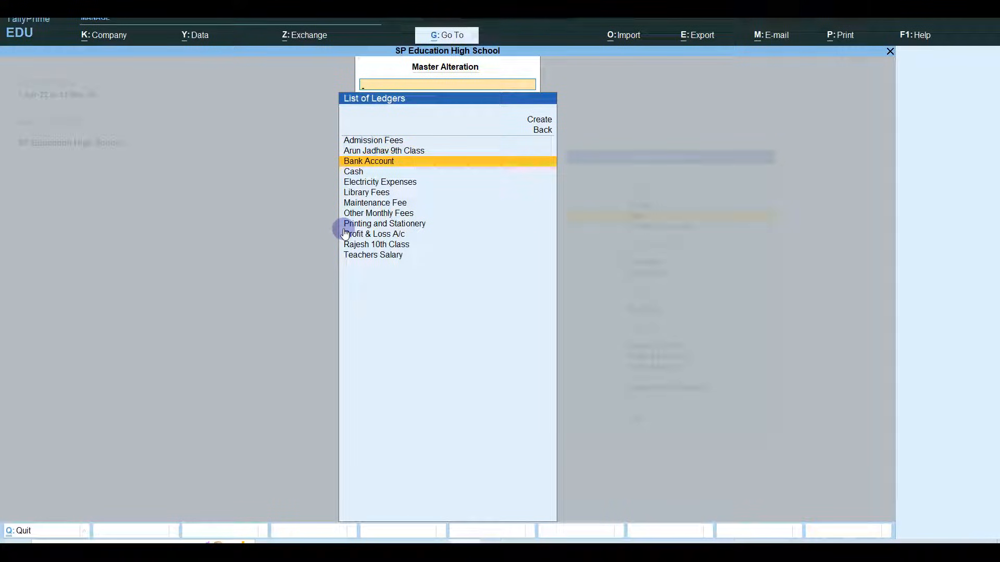
key(Return)
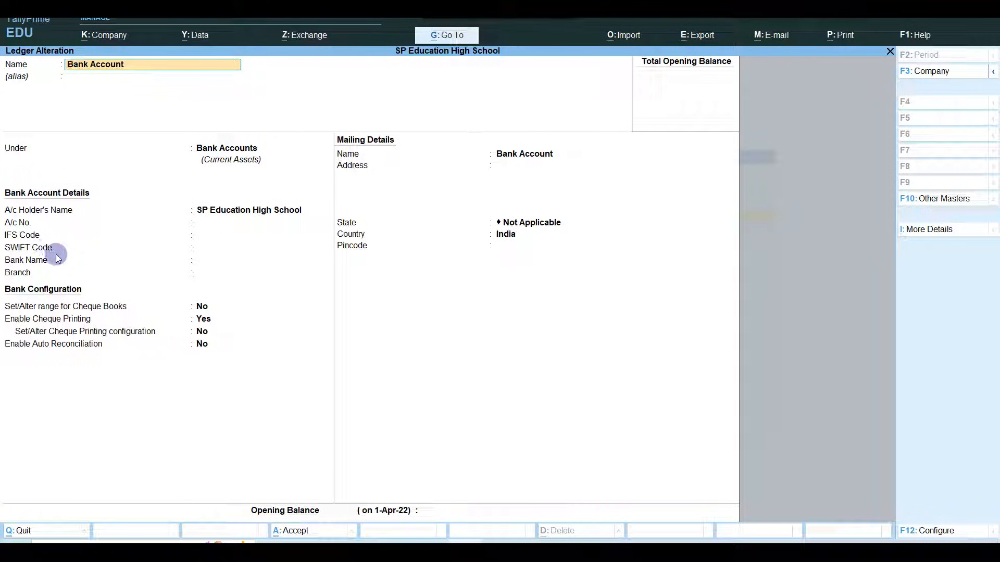
key(BackSpace)
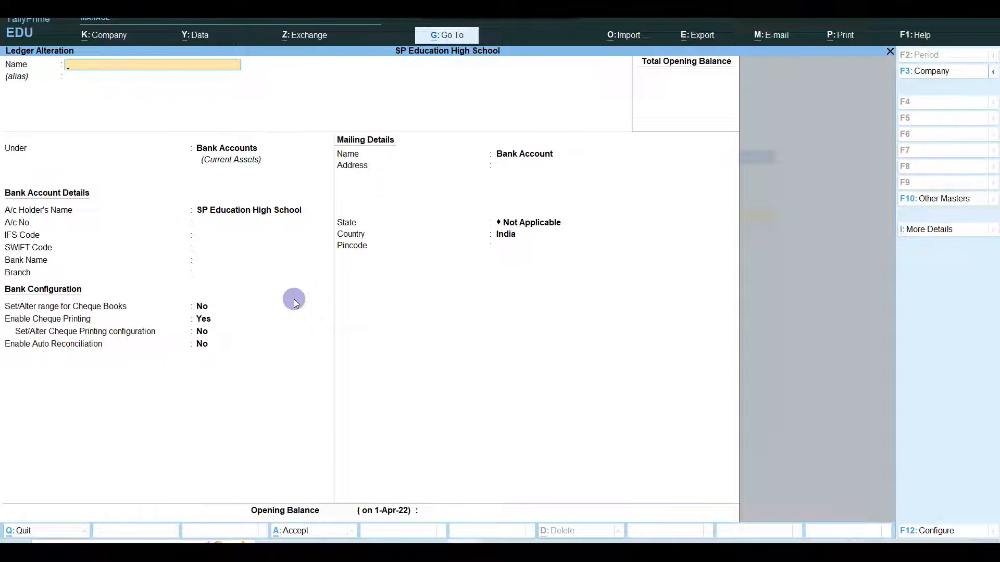
key(Escape)
key(Return)
- Inspect the Electricity Expenses and Library Fees ledgers without changing them
key(Down)
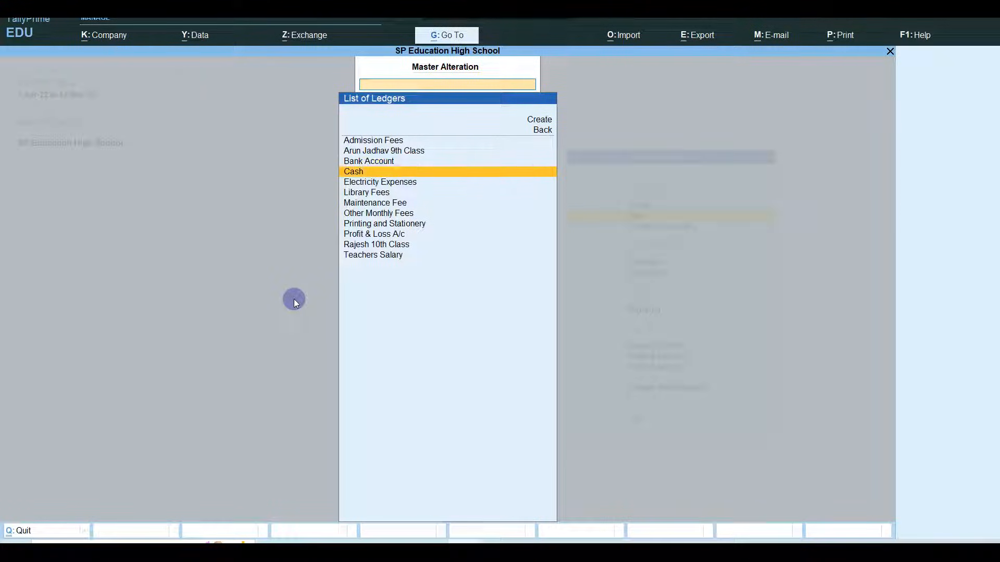
key(Down)
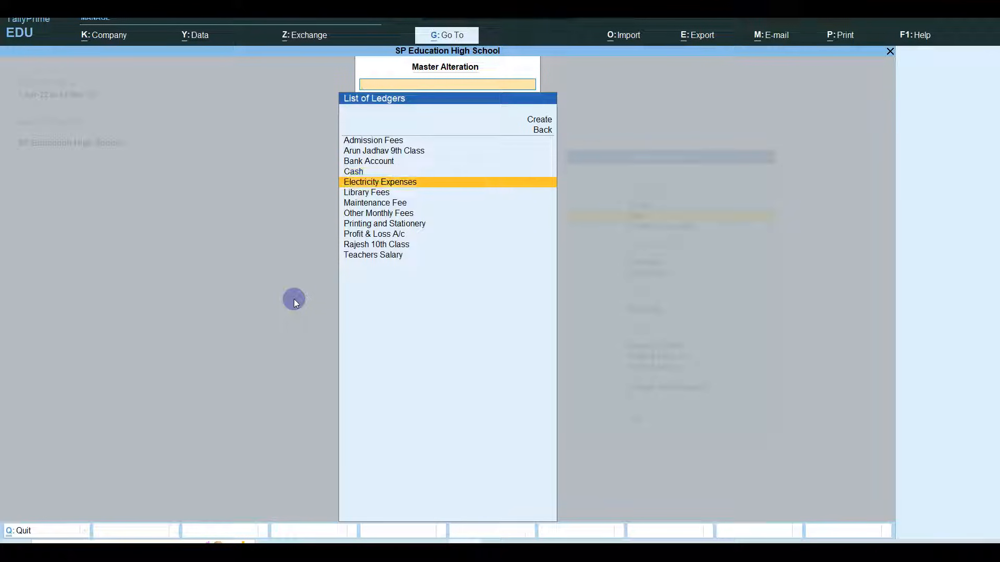
key(Return)
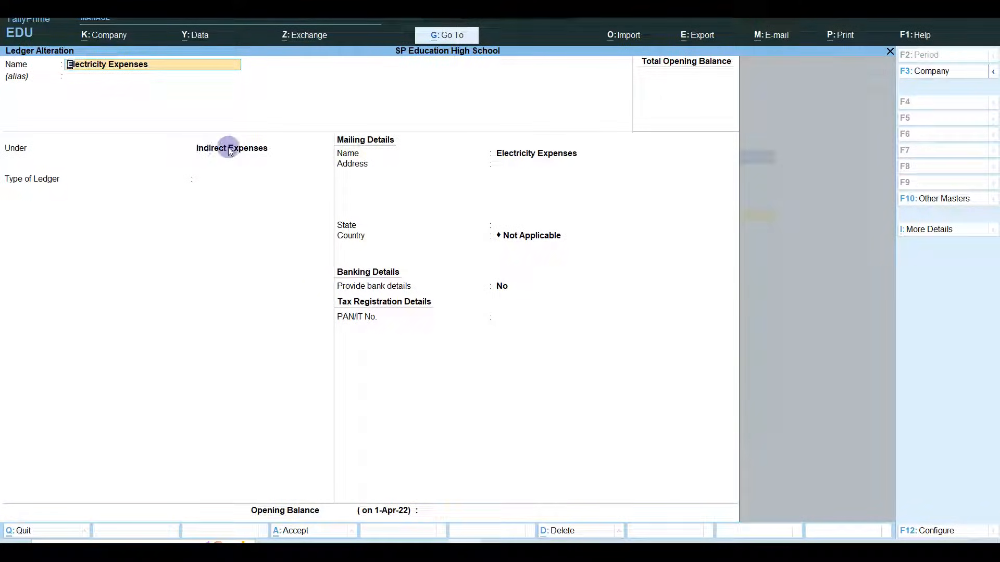
key(Escape)
key(Escape)
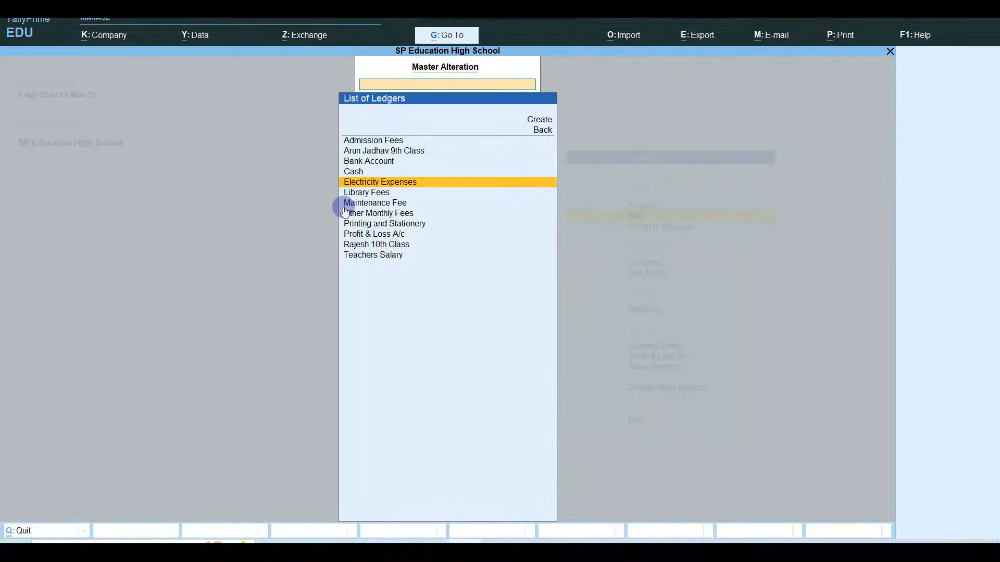
key(Down)
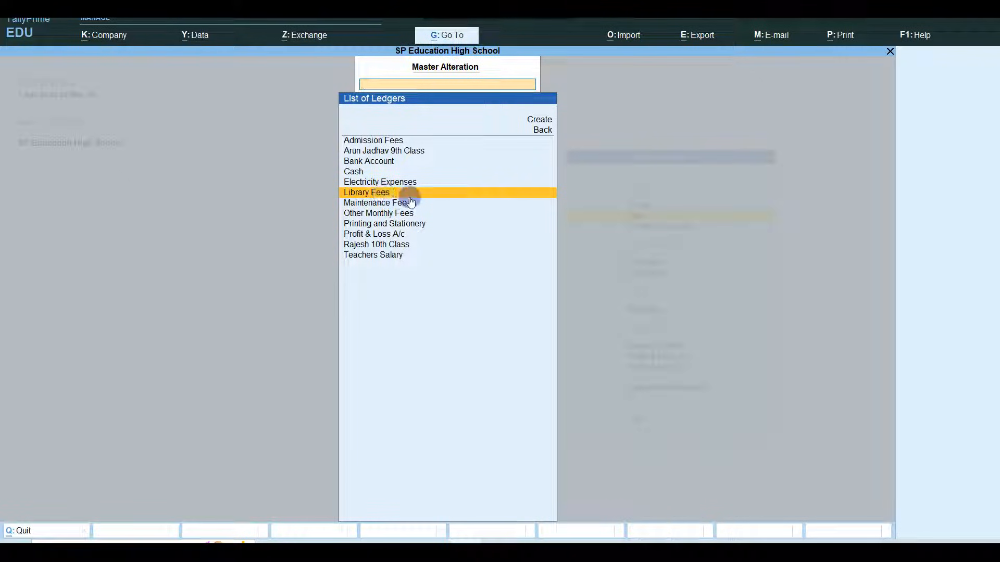
click(375, 194)
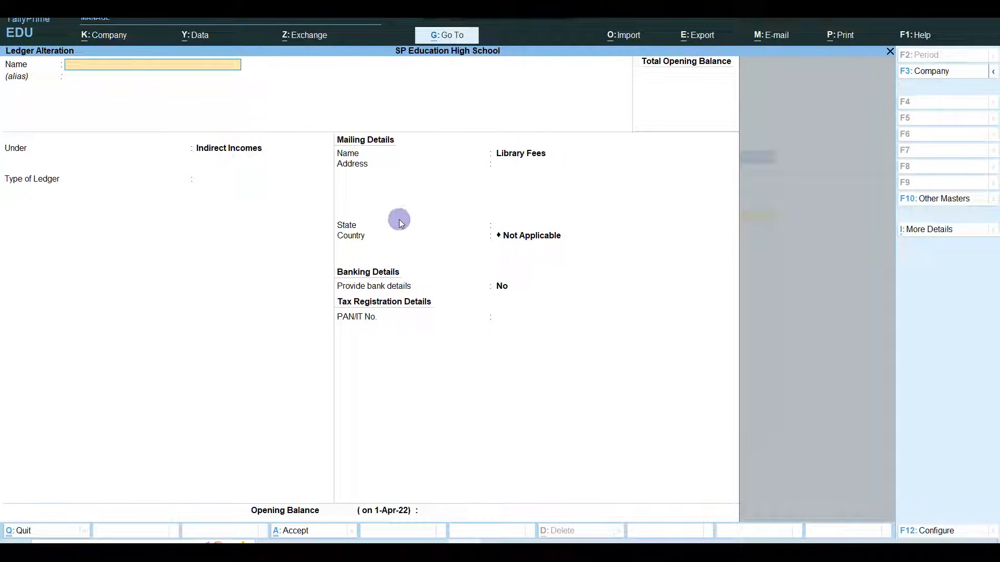
key(Escape)
key(y)
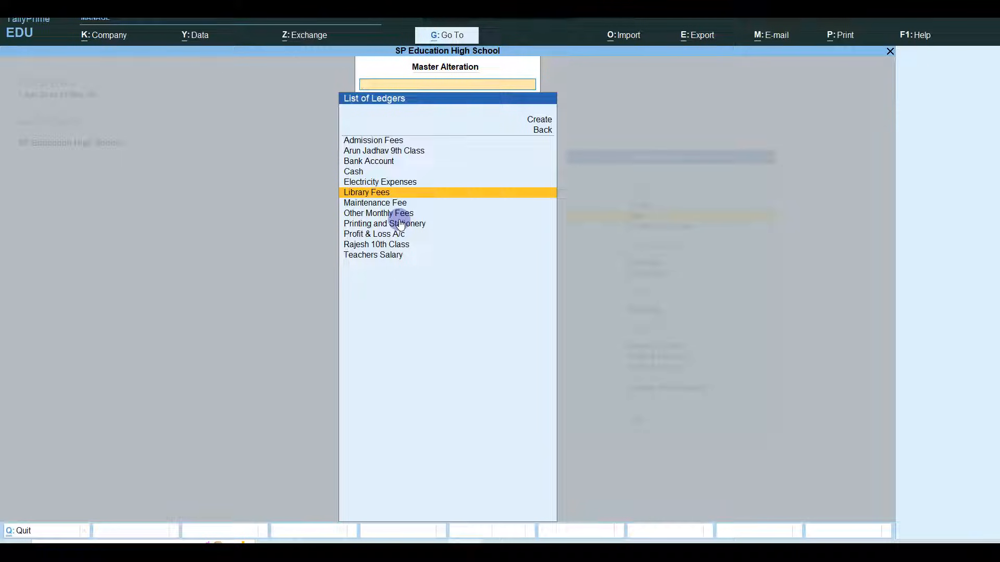
- Inspect the Maintenance Fee and Other Monthly Fees ledgers without changing them
key(Down)
key(Return)
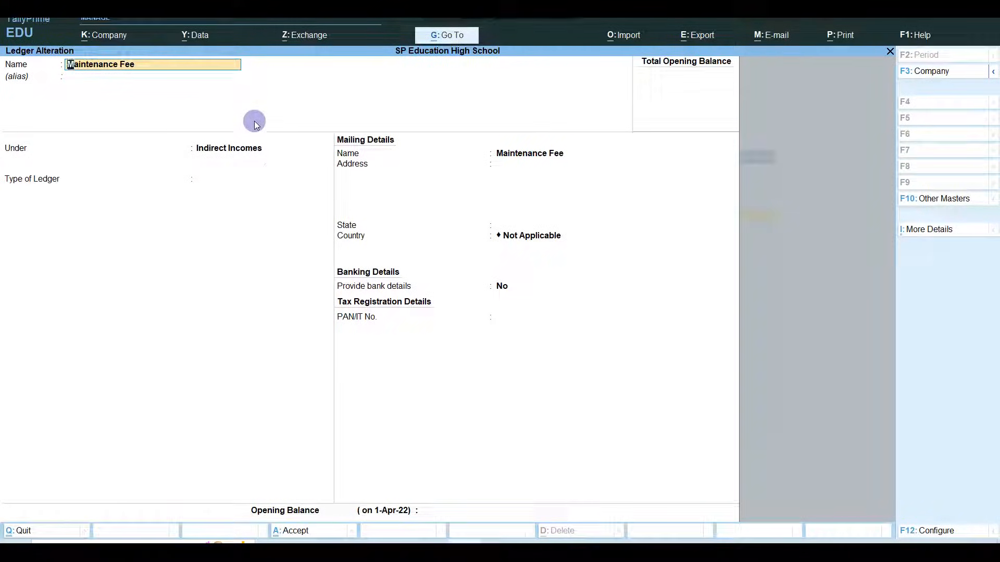
key(Escape)
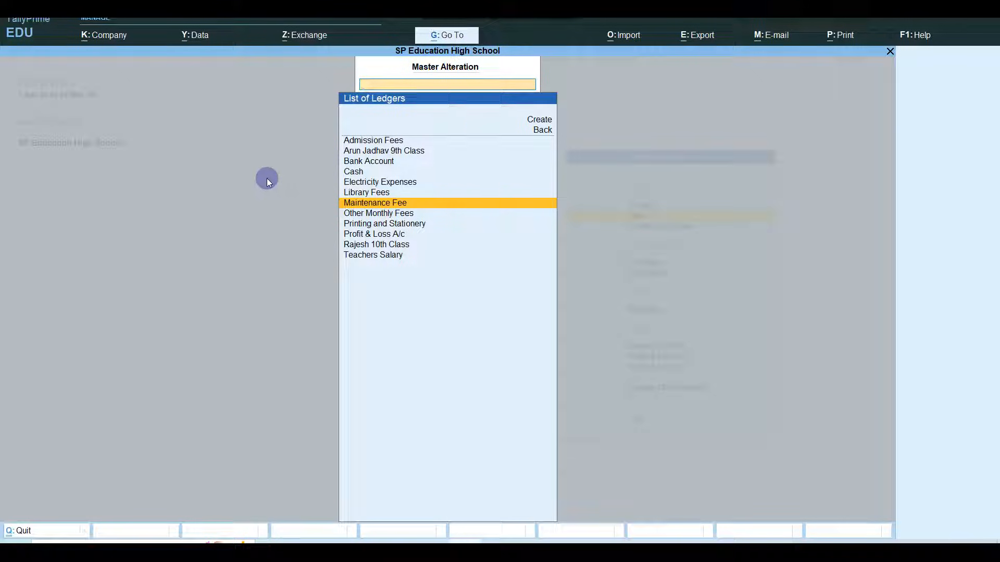
key(Down)
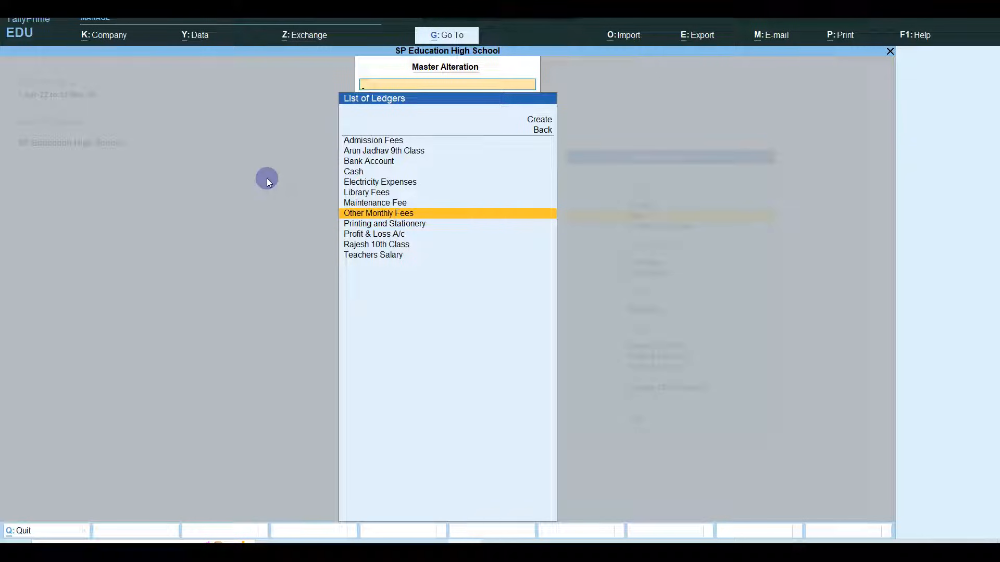
key(Down)
key(Up)
key(Return)
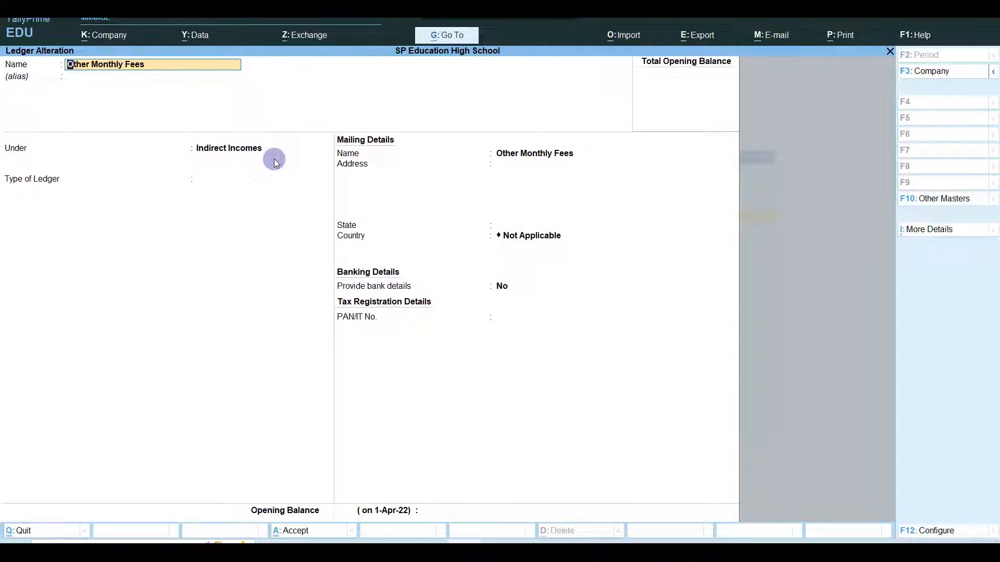
key(Escape)
key(y)
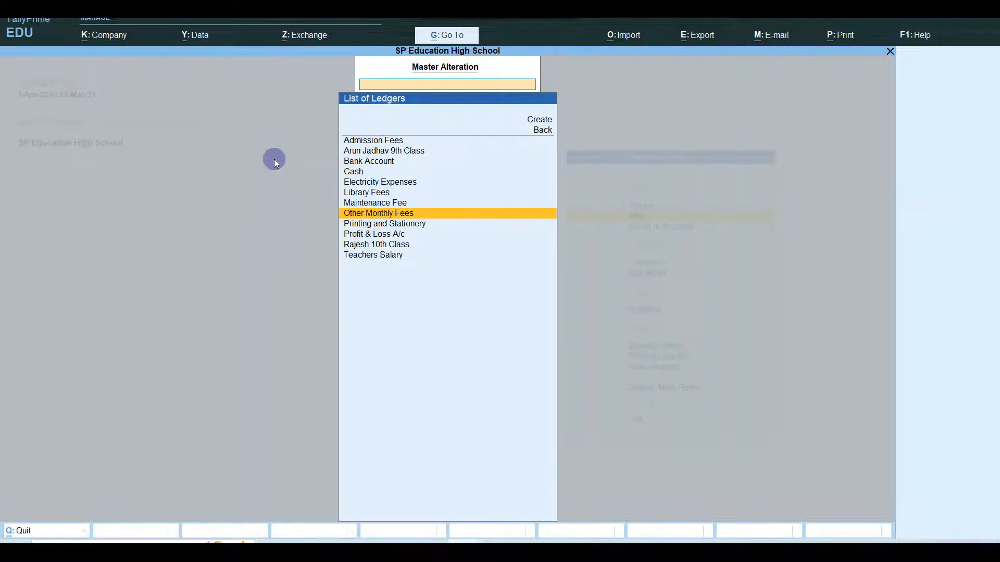
- Move past Printing and Stationery, Profit & Loss and the 10th Class student to Teachers Salary
key(Down)
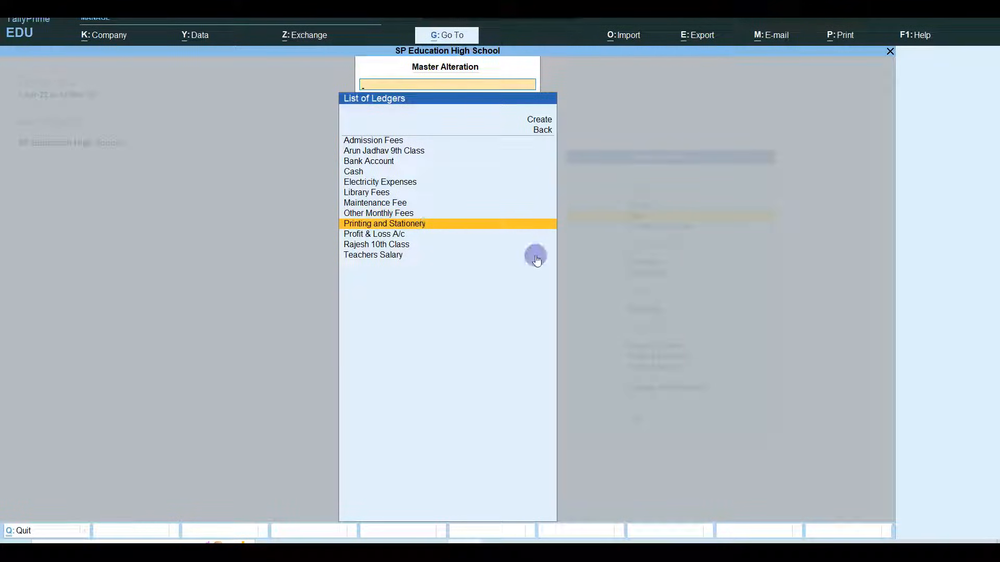
key(Down)
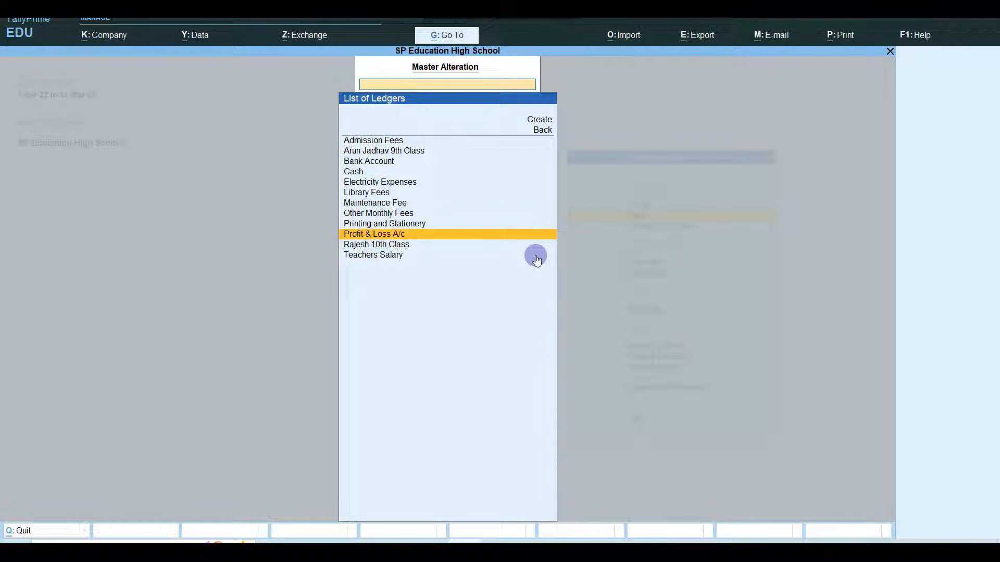
key(Down)
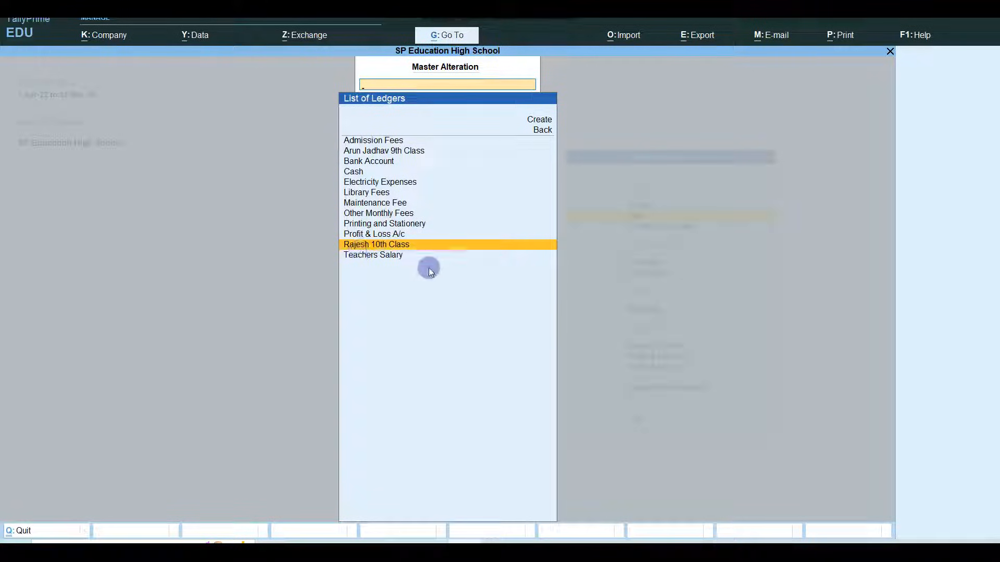
key(Down)
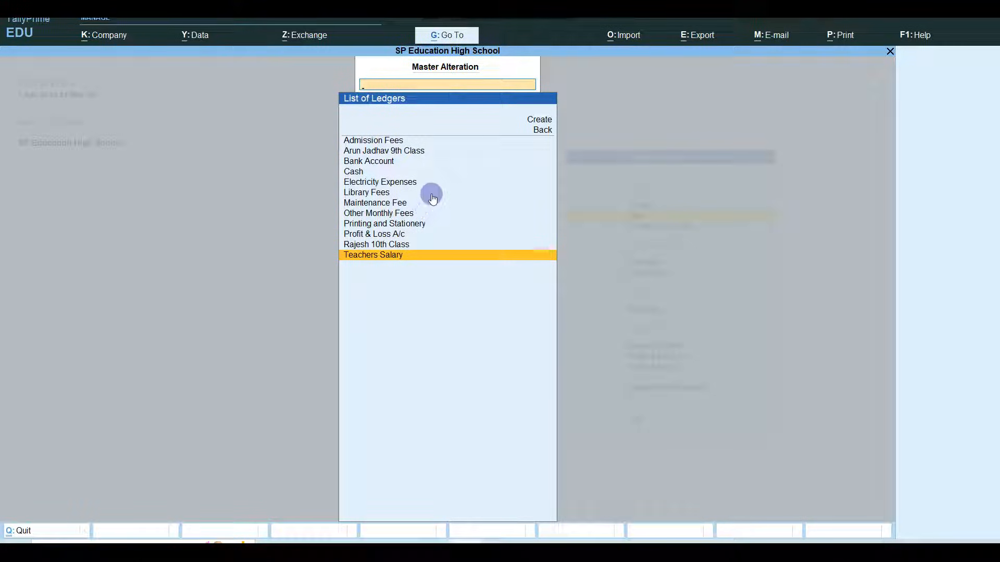
- Start a new cost centre from the Cost Centre masters
key(Escape)
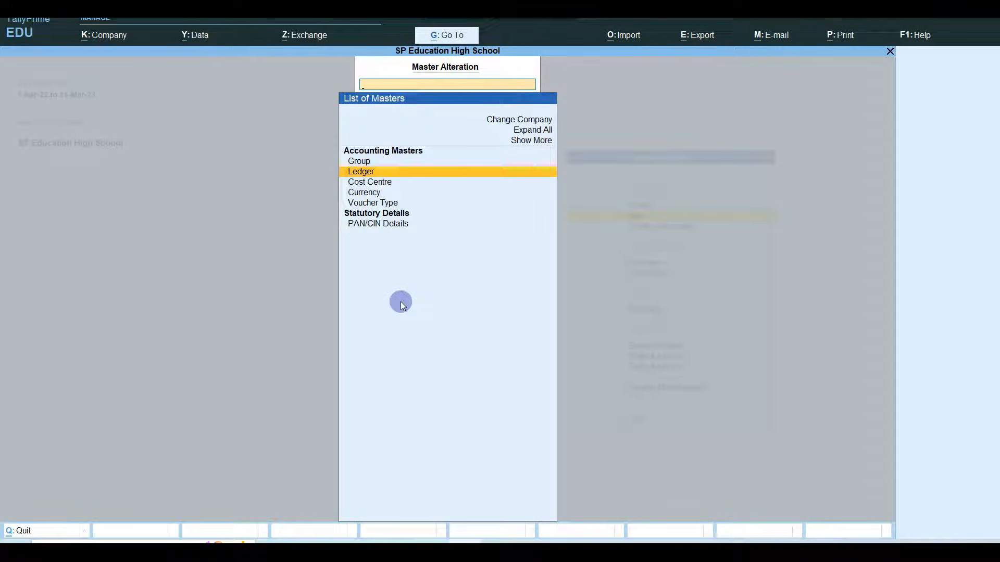
key(Down)
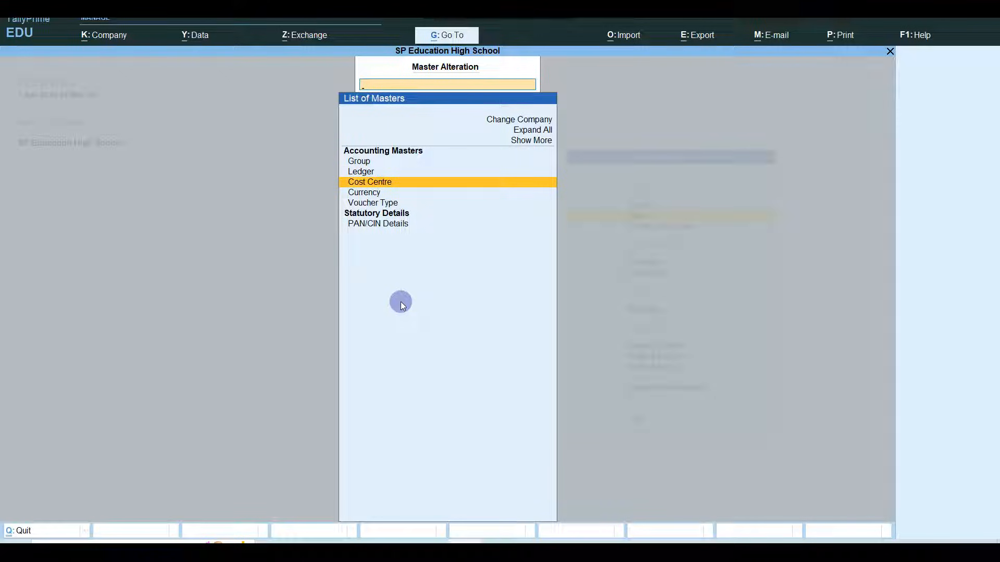
key(Return)
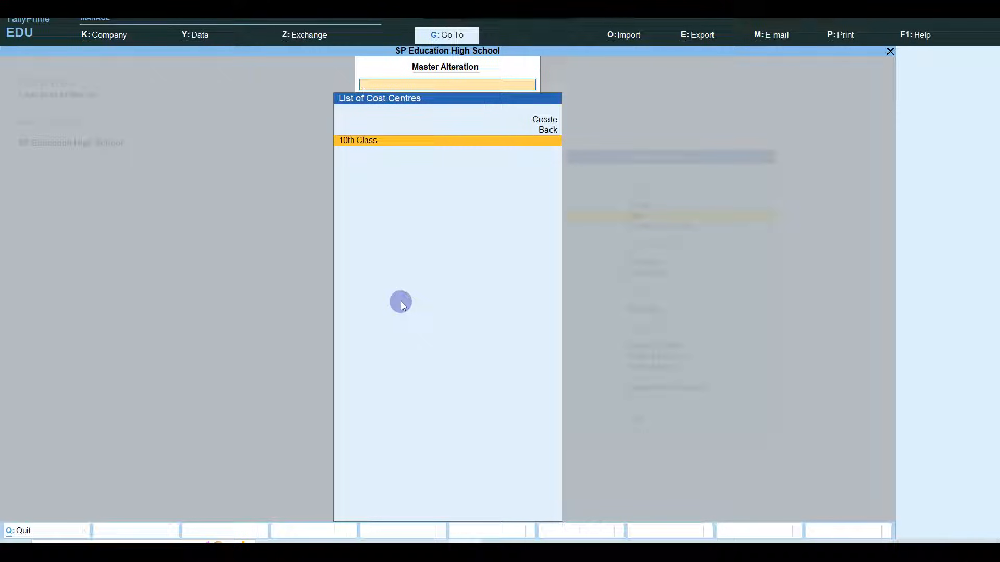
key(Up)
key(Up)
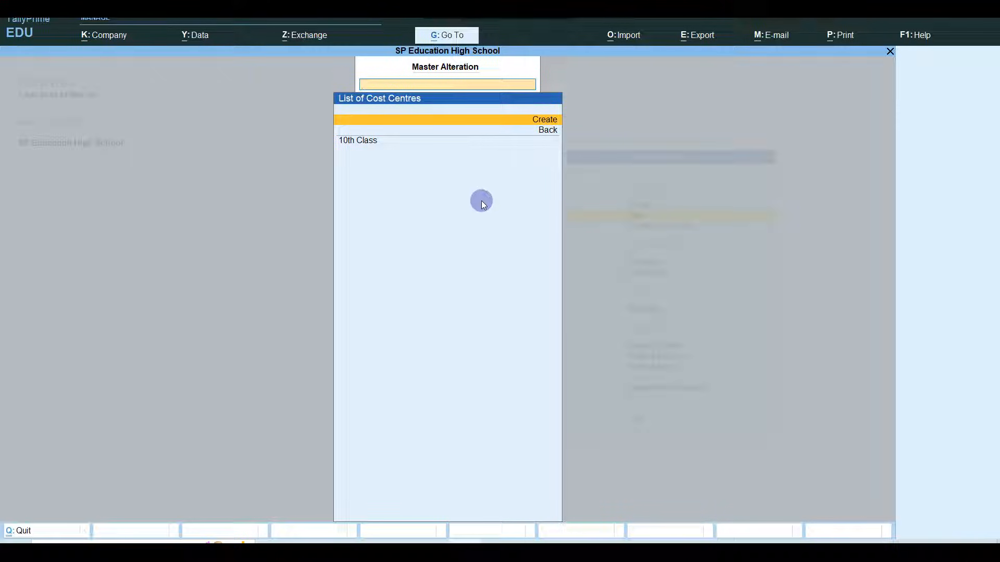
click(476, 12)
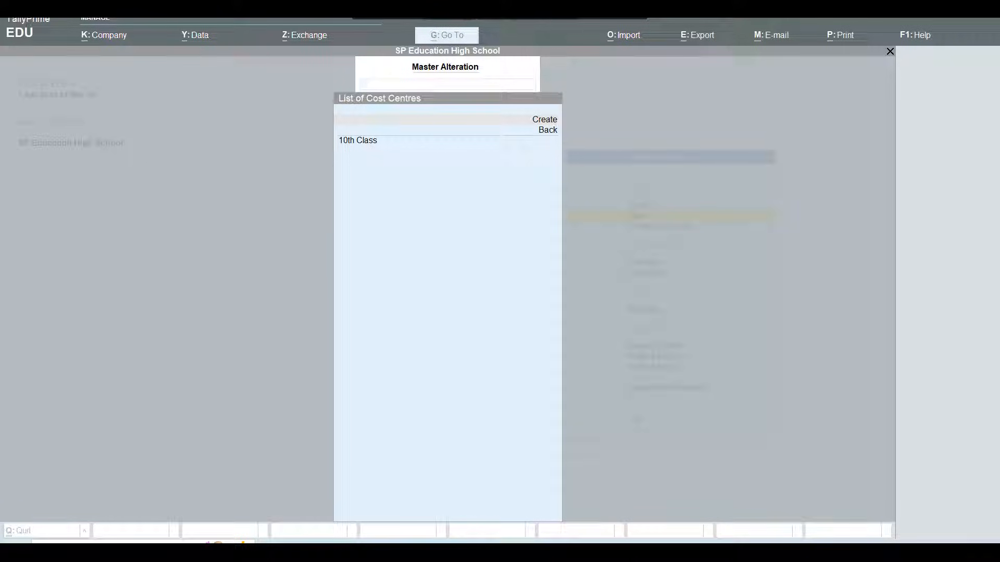
click(518, 198)
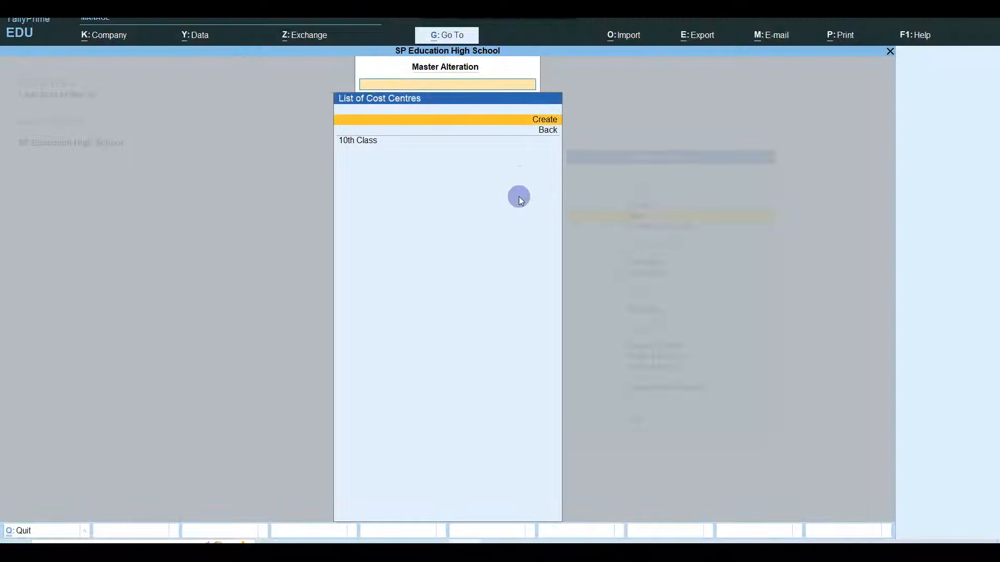
key(Return)
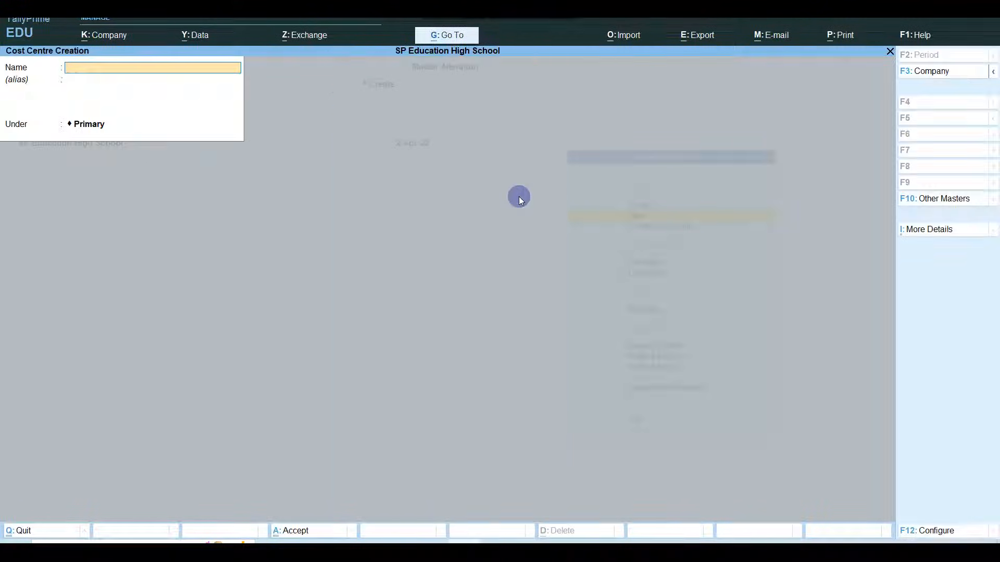
- Create the 9th Class cost centre and return to the Gateway of Tally
text(9th Class)
key(Return)
key(Return)
key(Return)
key(Return)
key(Escape)
key(Return)
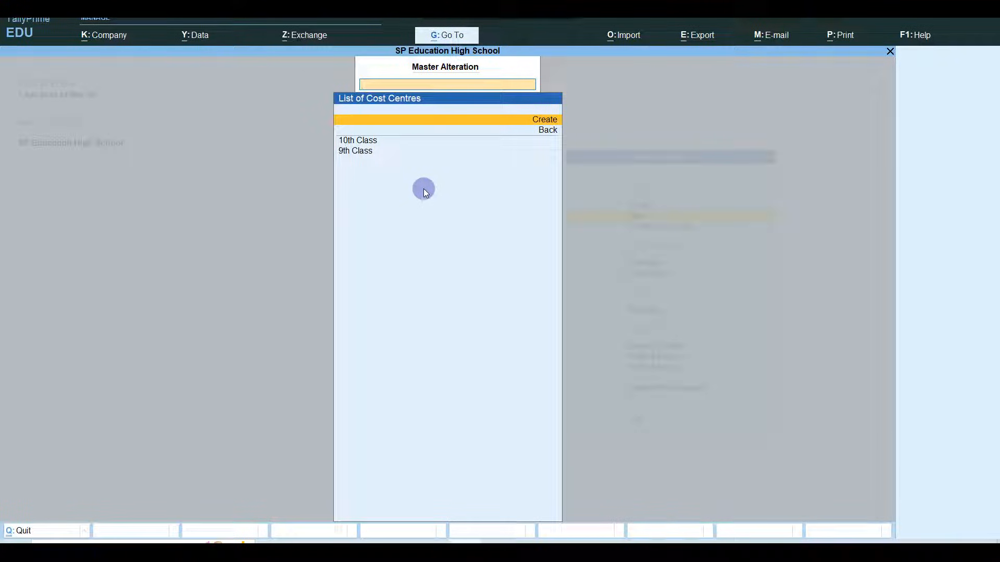
key(Escape)
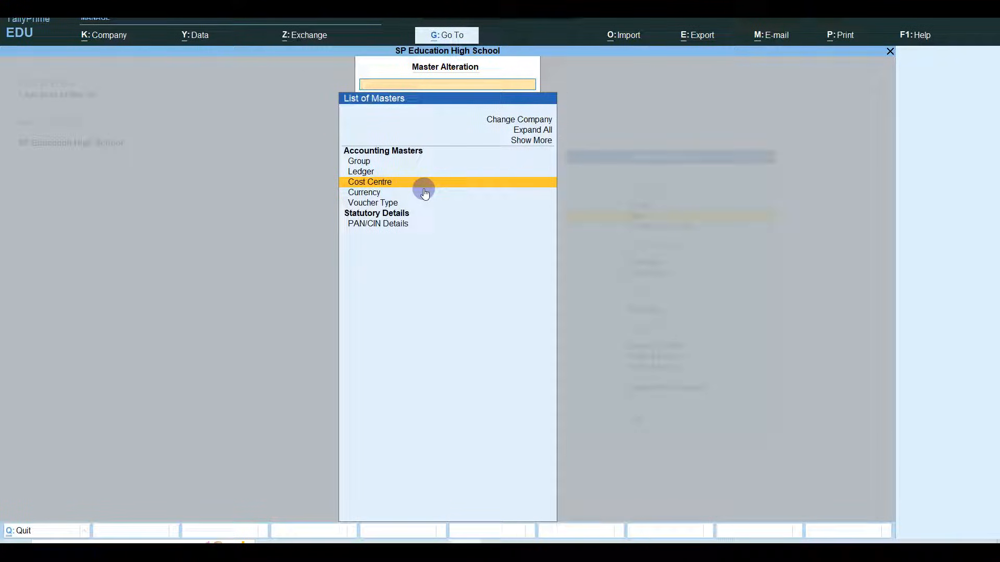
key(Escape)
key(Down)
key(Down)
key(Down)
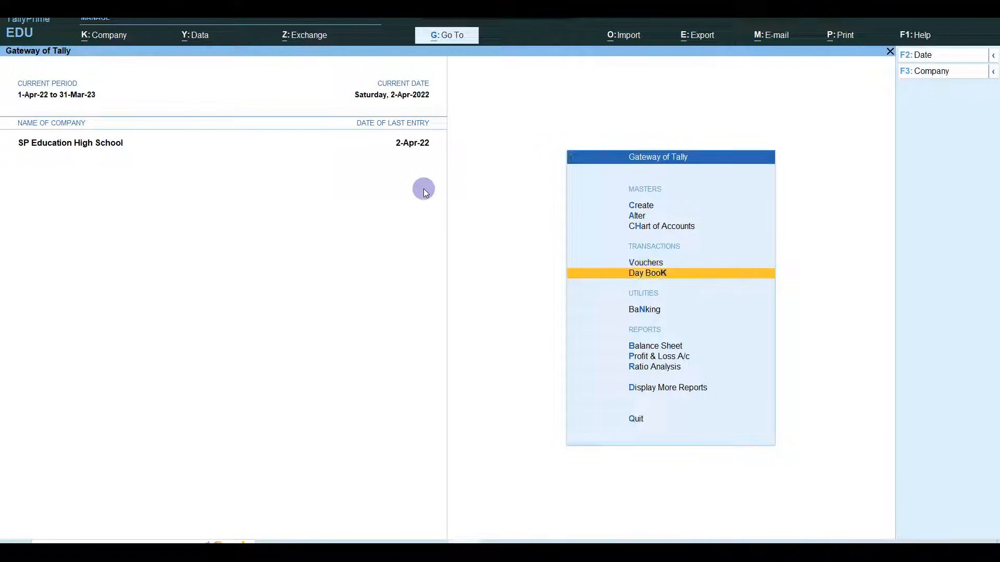
- Start a Journal voucher (F7) in voucher entry
key(Up)
key(Return)
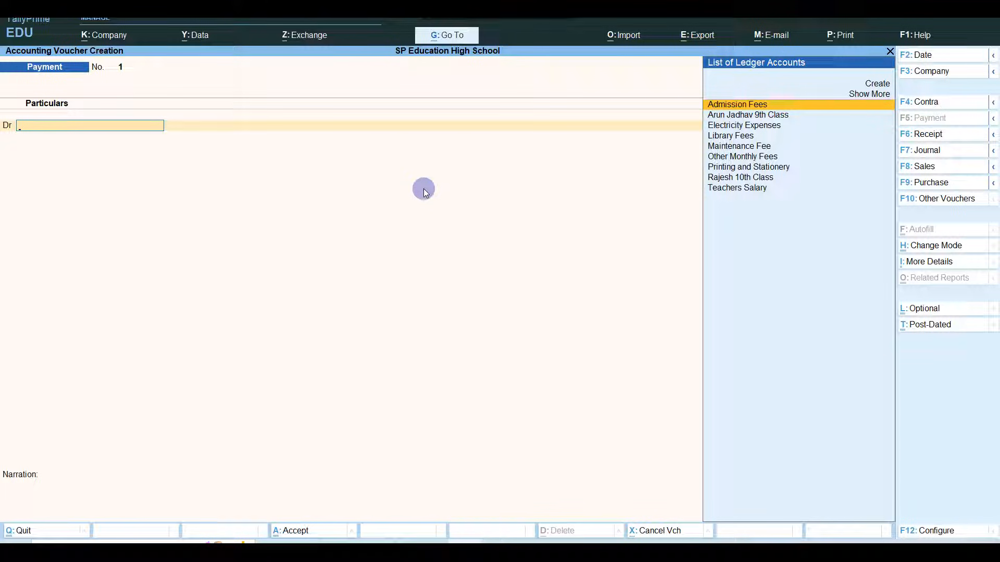
key(Down)
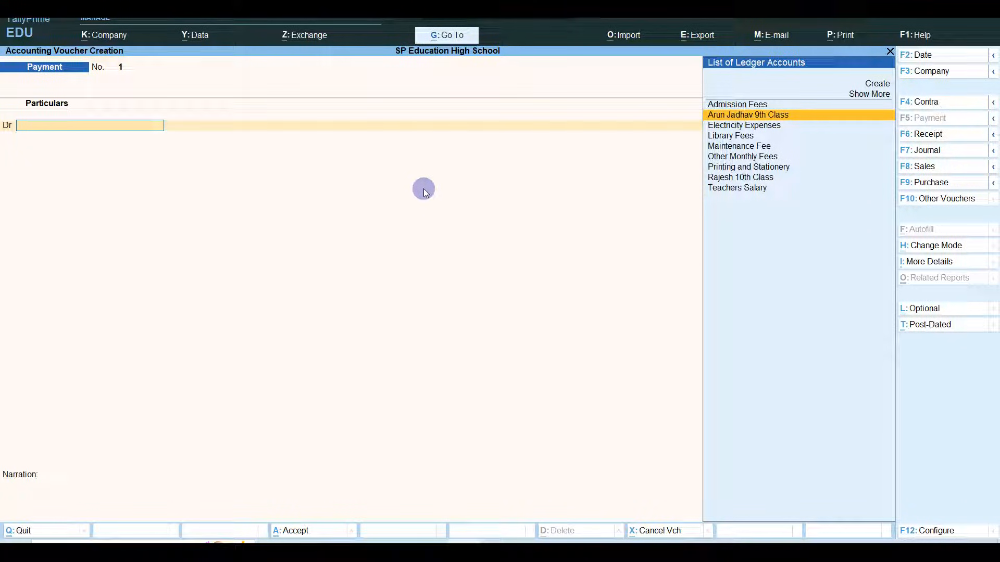
key(F7)
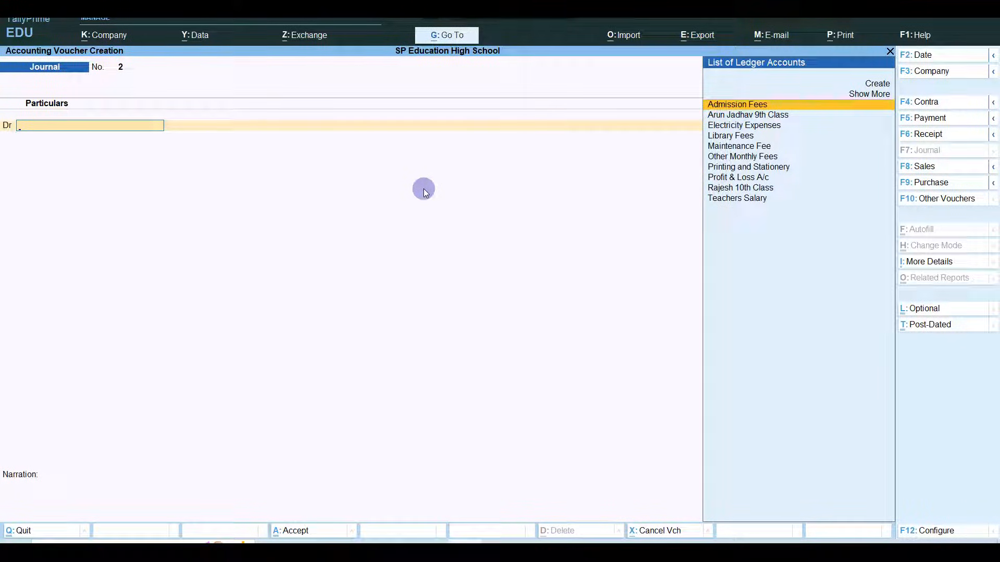
- Debit the 9th Class student's ledger 20,000 and select Admission Fees for credit
key(Down)
key(Return)
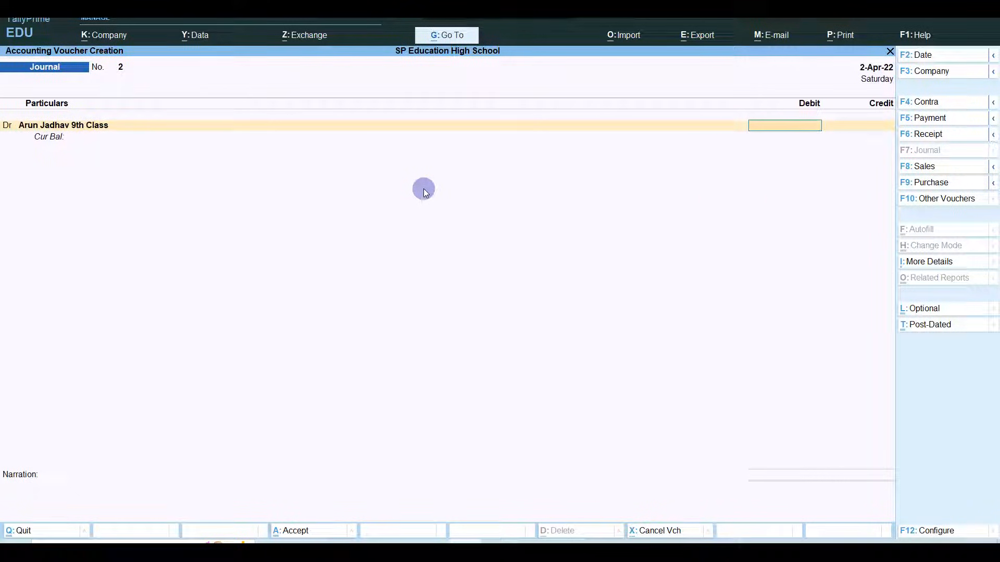
text(20000)
key(Return)
key(Return)
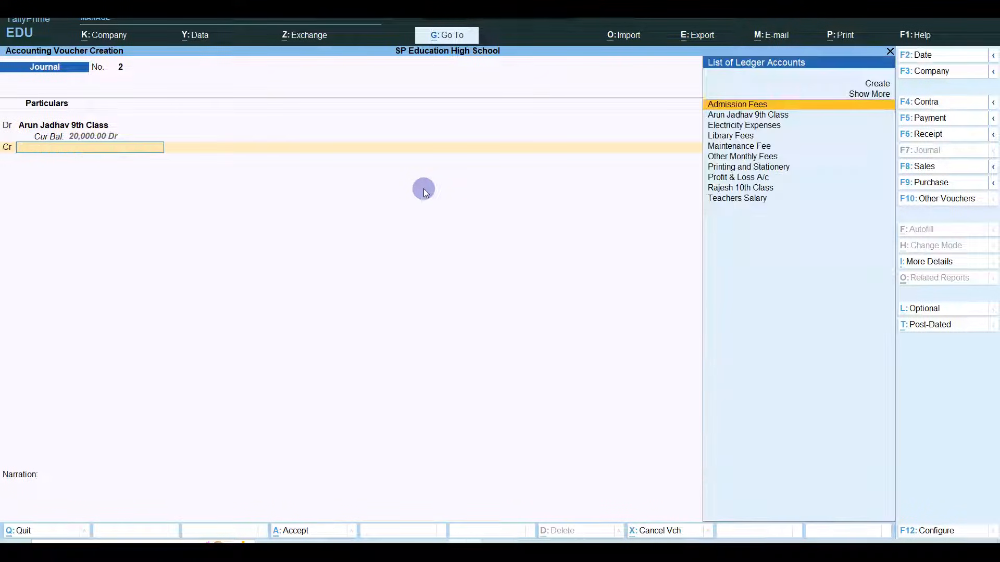
text(Admi)
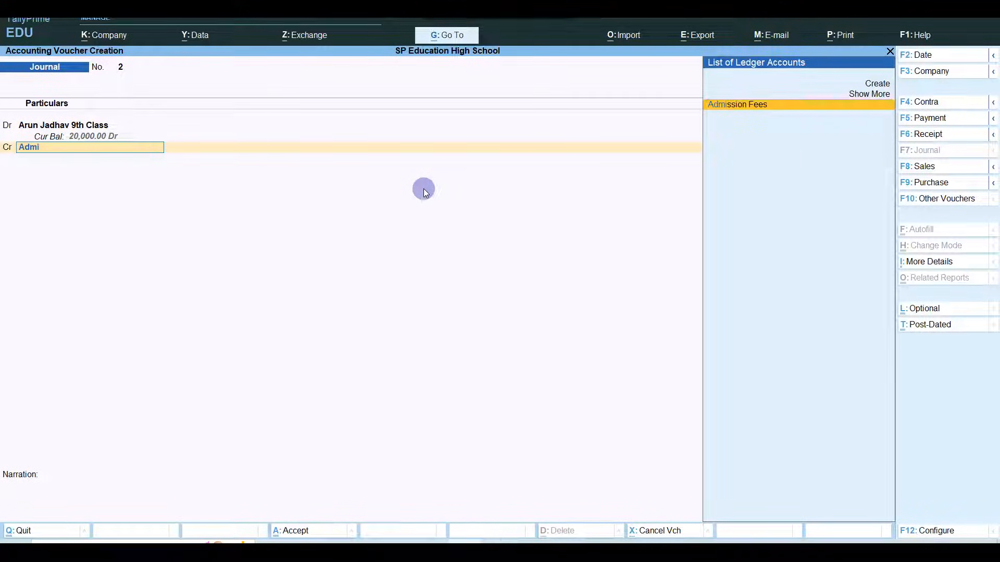
key(Return)
- Credit Admission Fees 15,000, allocated to the 9th Class cost centre
text(15,0)
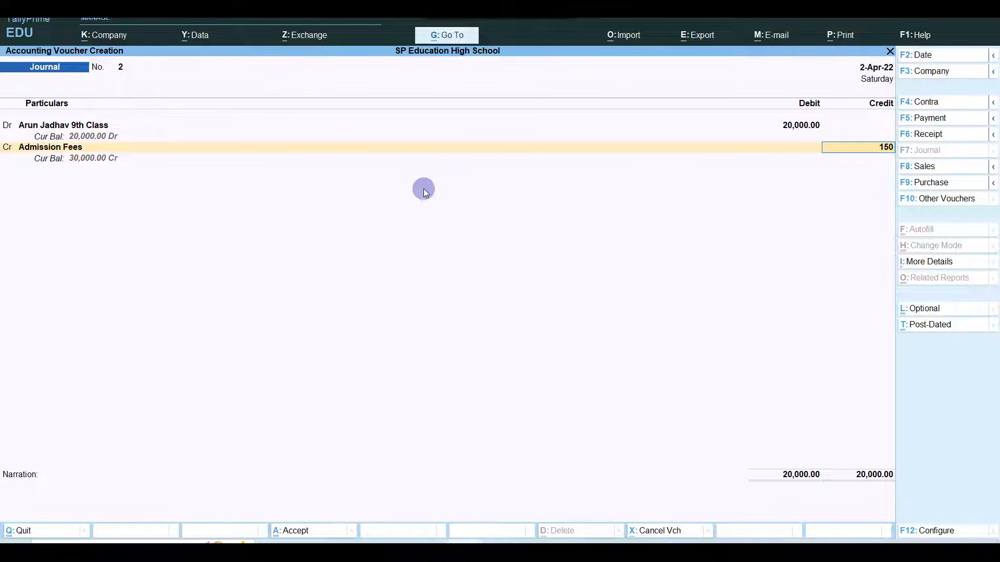
text(00)
key(Return)
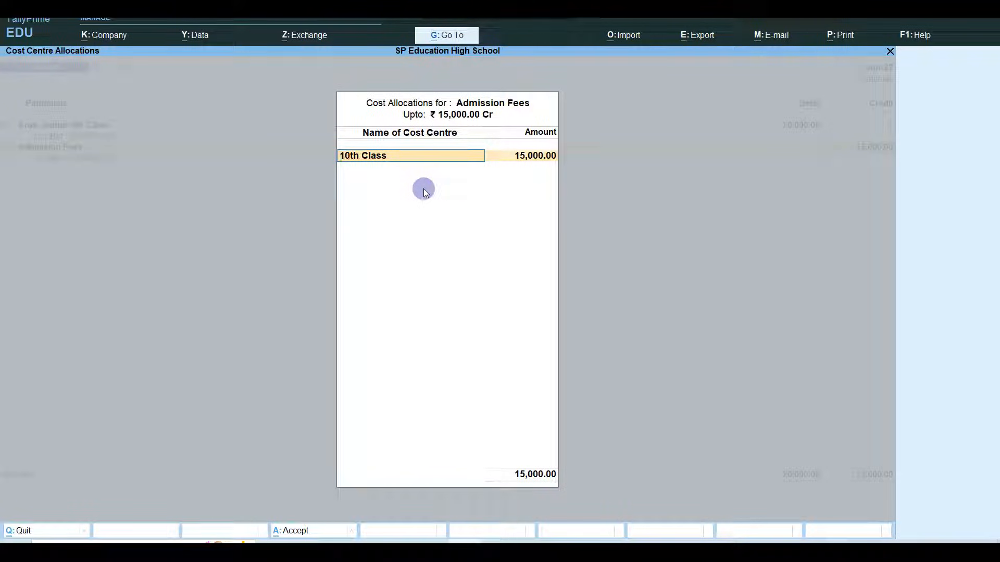
text(9)
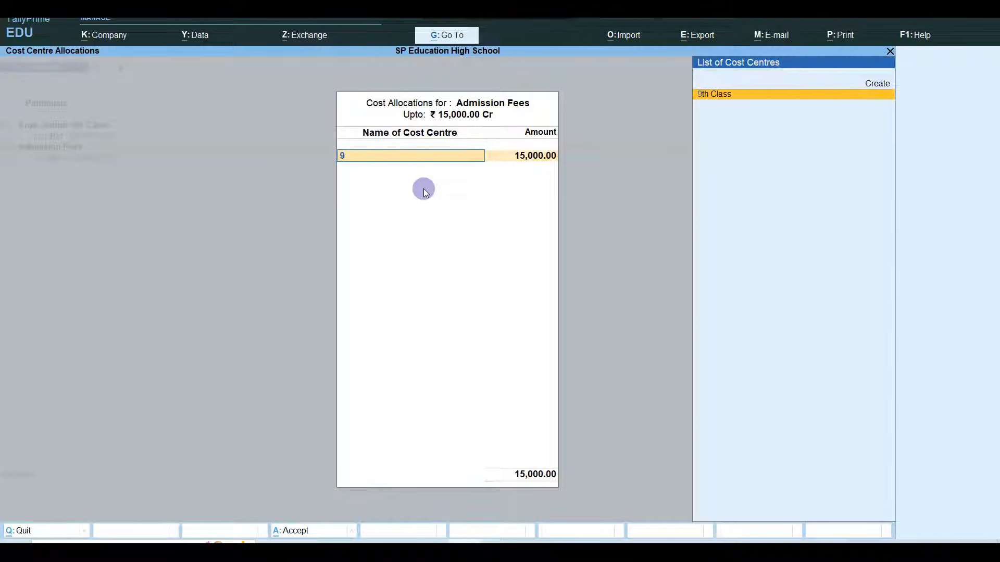
text(th)
key(Return)
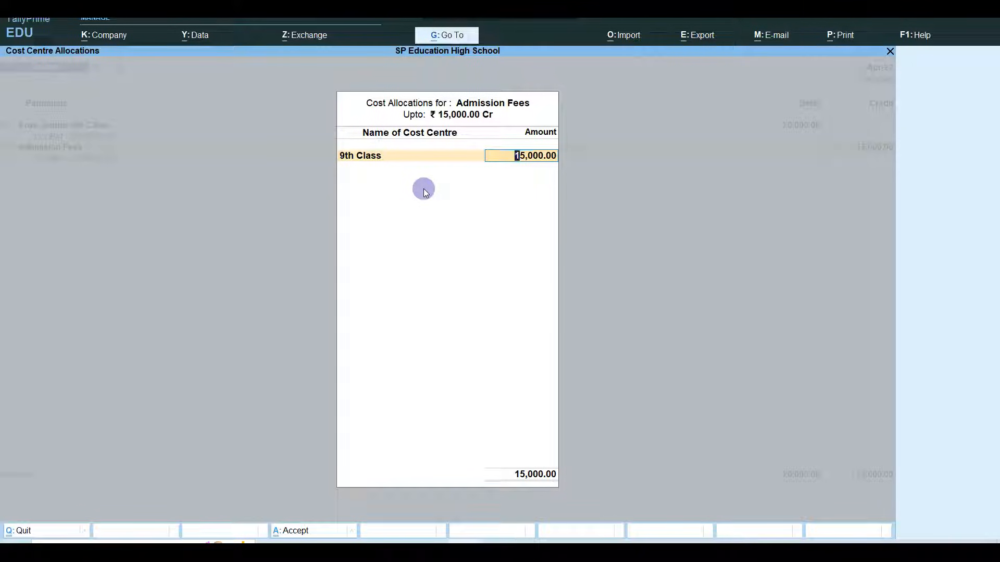
key(Return)
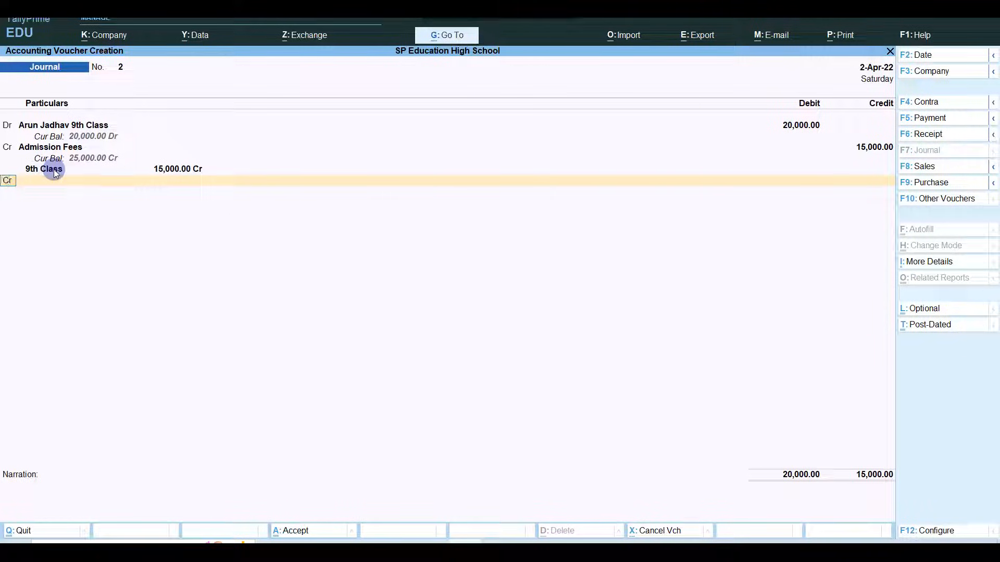
key(Return)
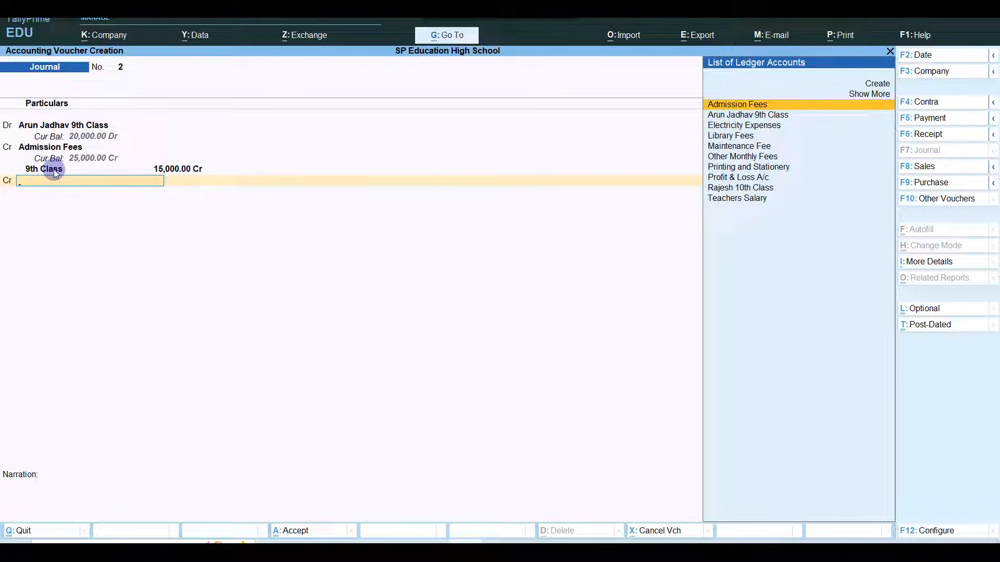
- Credit Library Fees 2,000 and Maintenance Fee 2,000, both allocated to 9th Class
text(li)
key(Return)
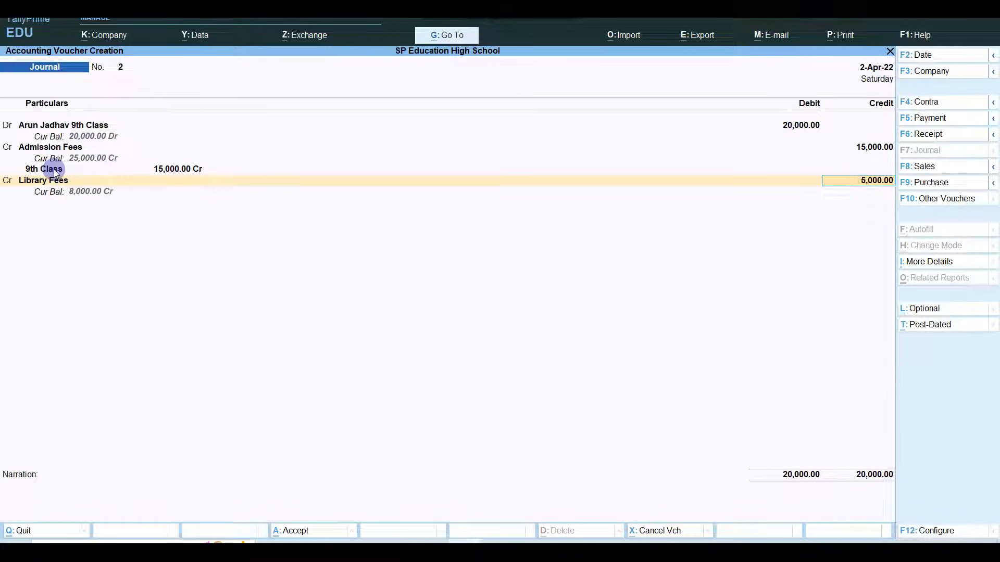
text(2,00)
text(0)
key(Return)
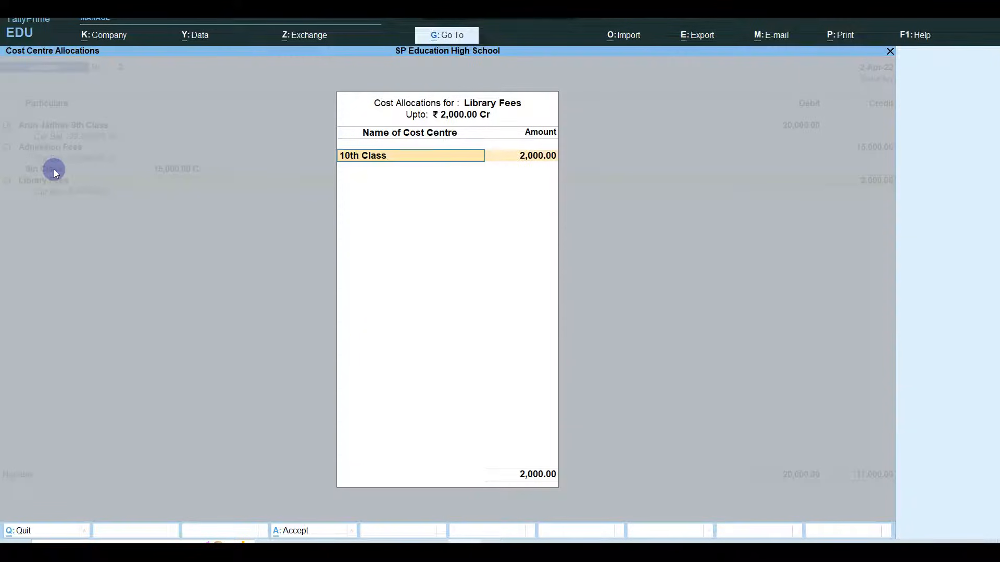
text(9th)
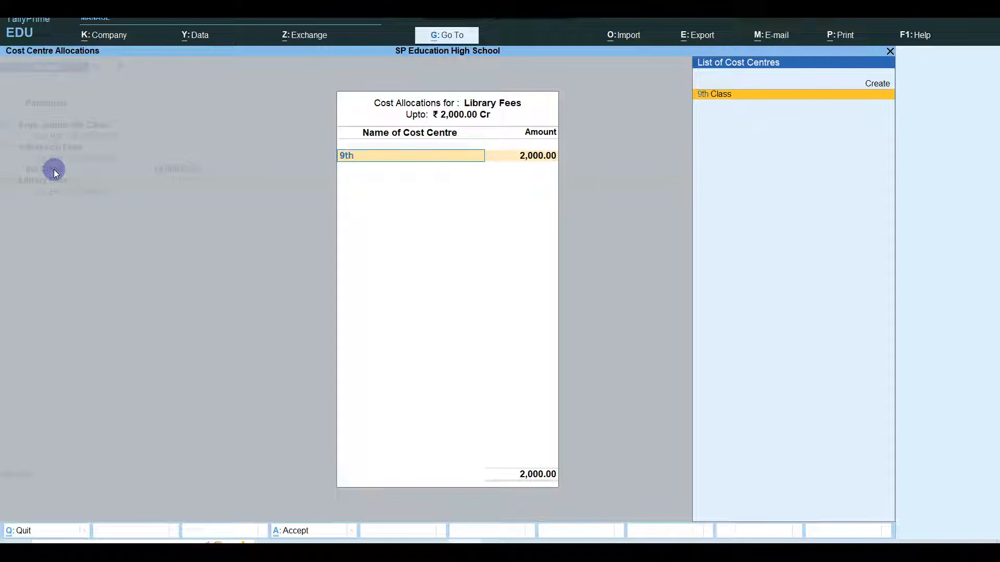
key(Return)
key(Return)
key(Return)
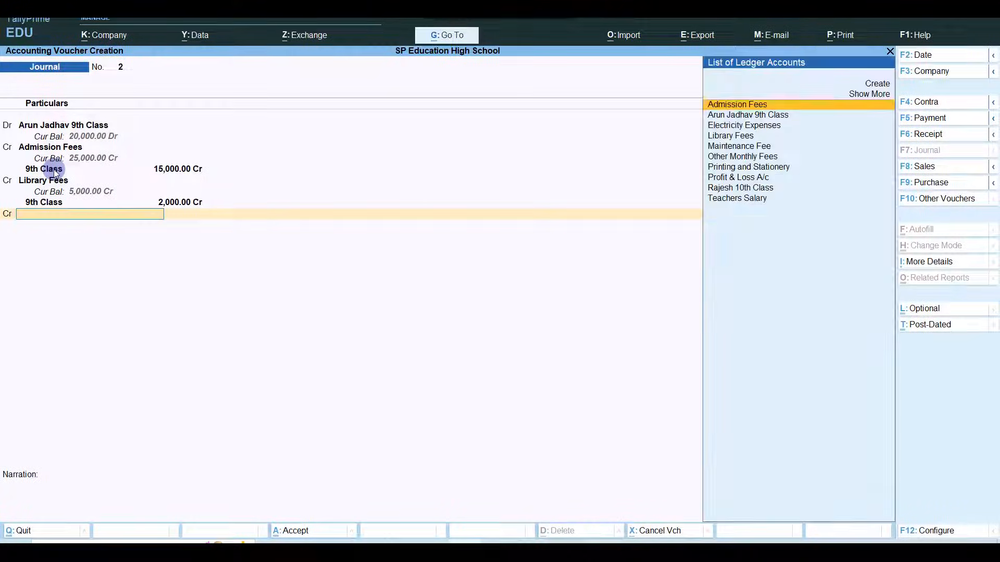
text(Main)
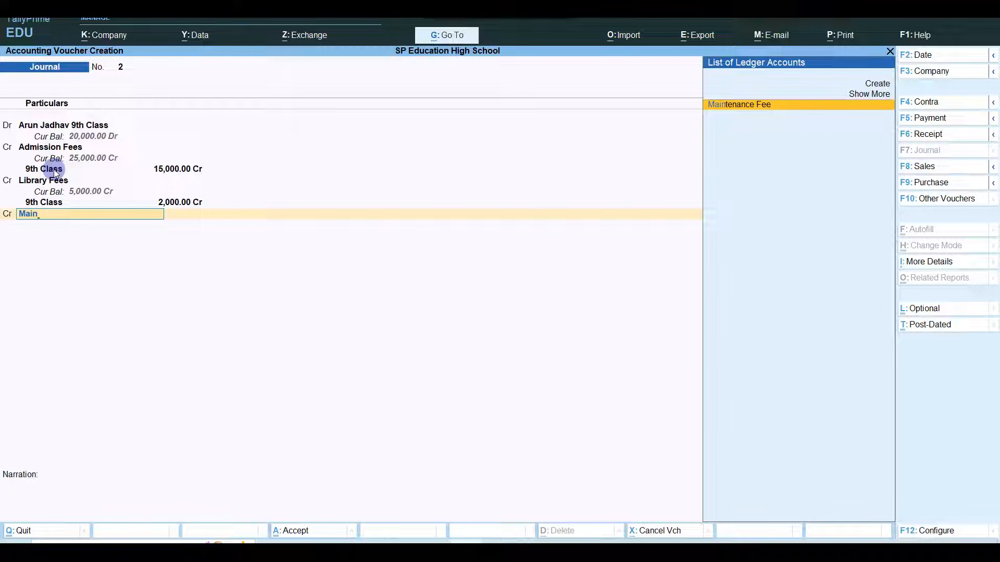
key(Return)
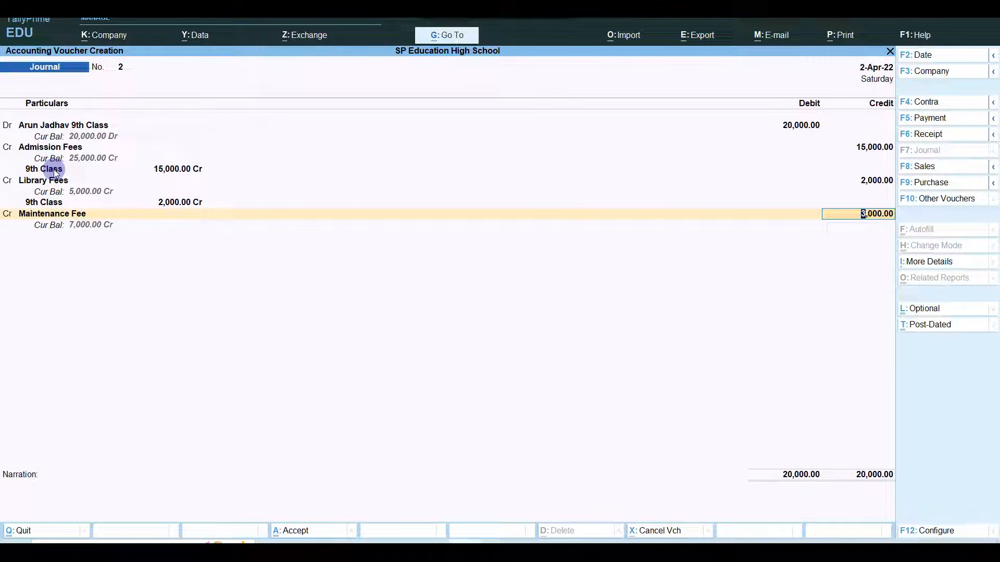
text(2000)
key(Return)
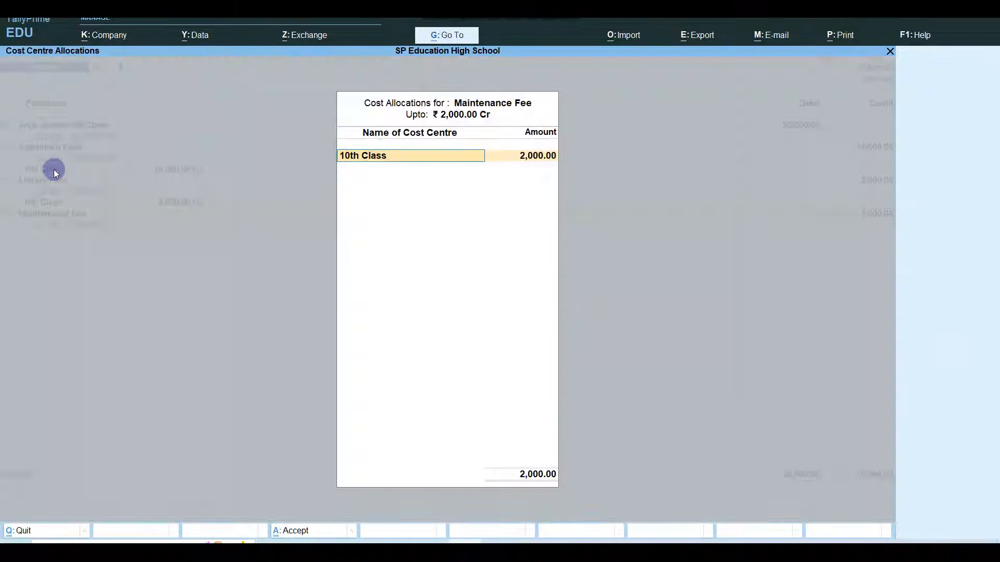
text(9th)
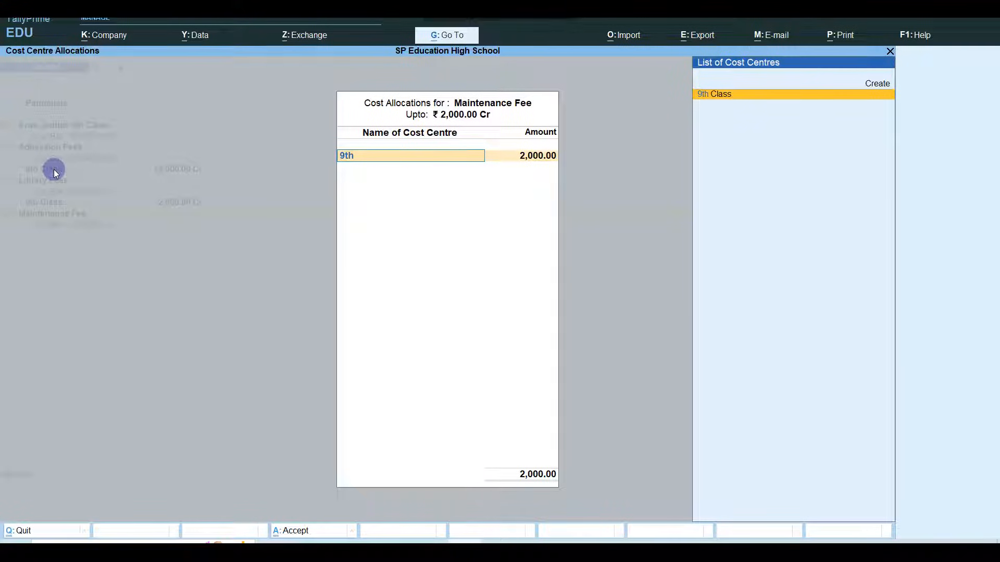
key(Return)
key(Return)
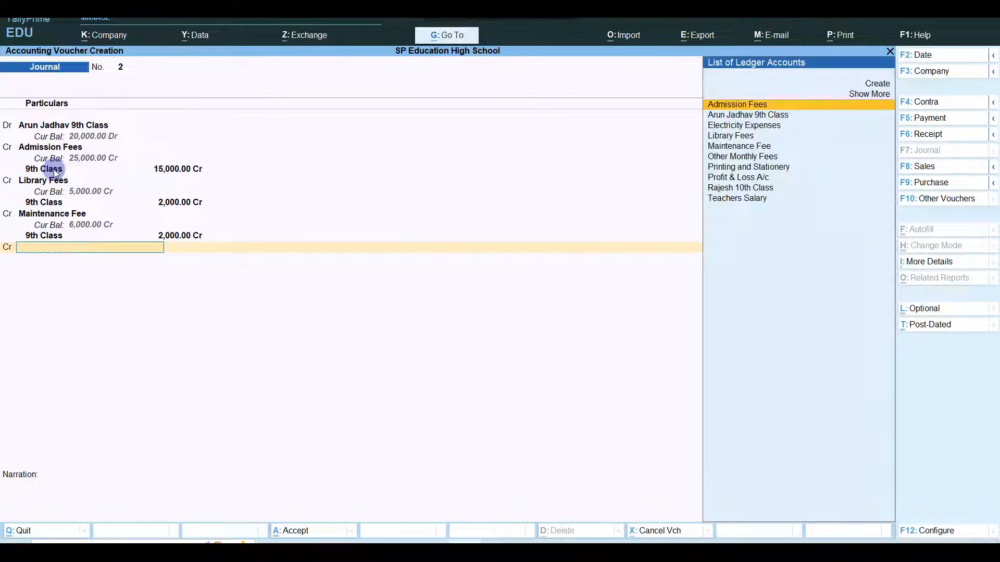
- Credit Other Monthly Fees 1,000 under the 9th Class cost centre
text(Oth)
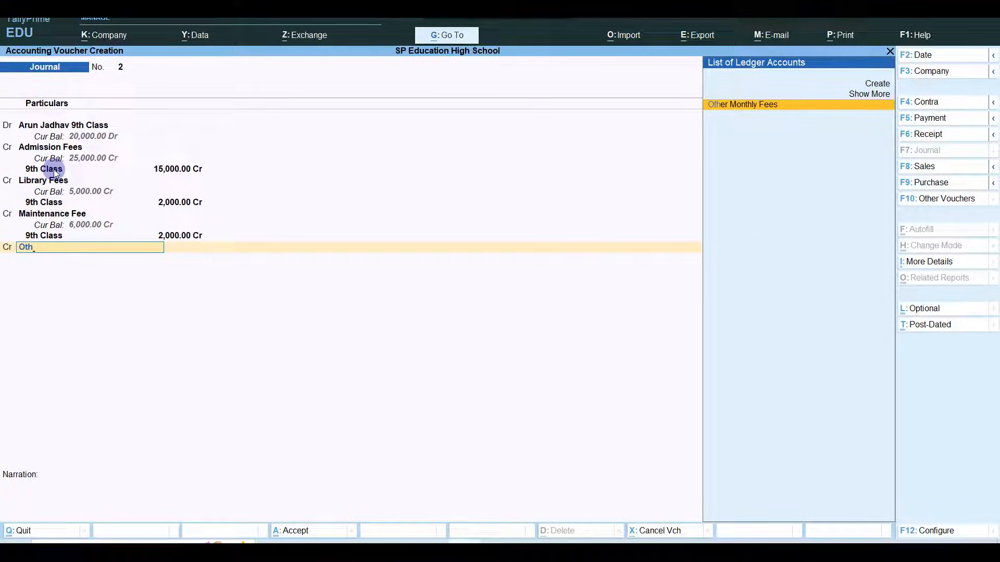
key(Return)
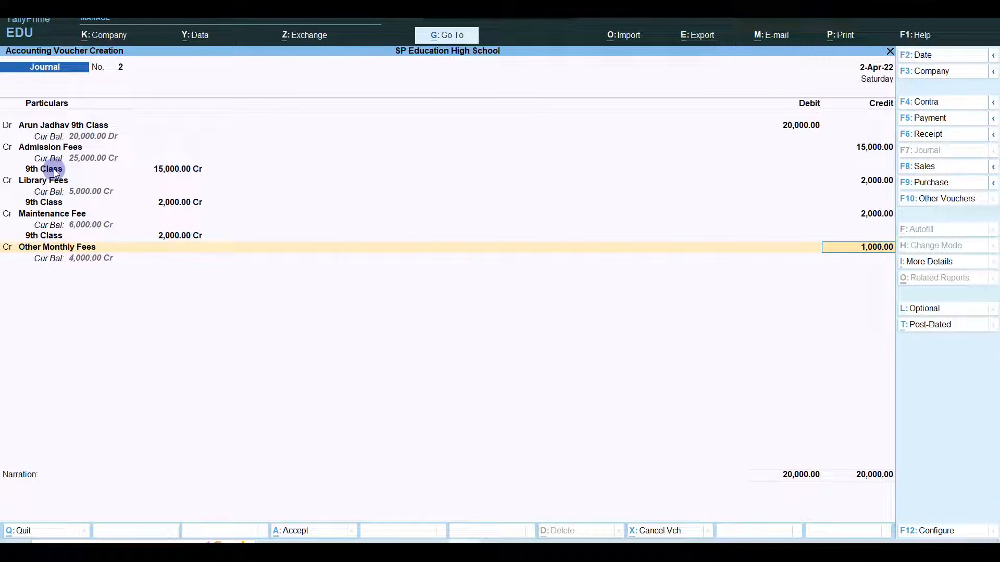
key(Return)
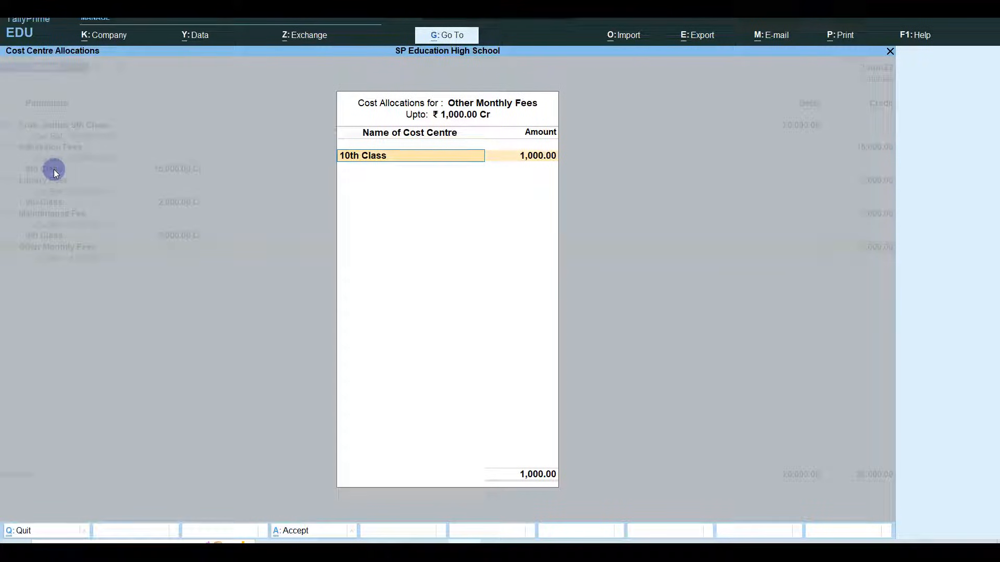
text(9th)
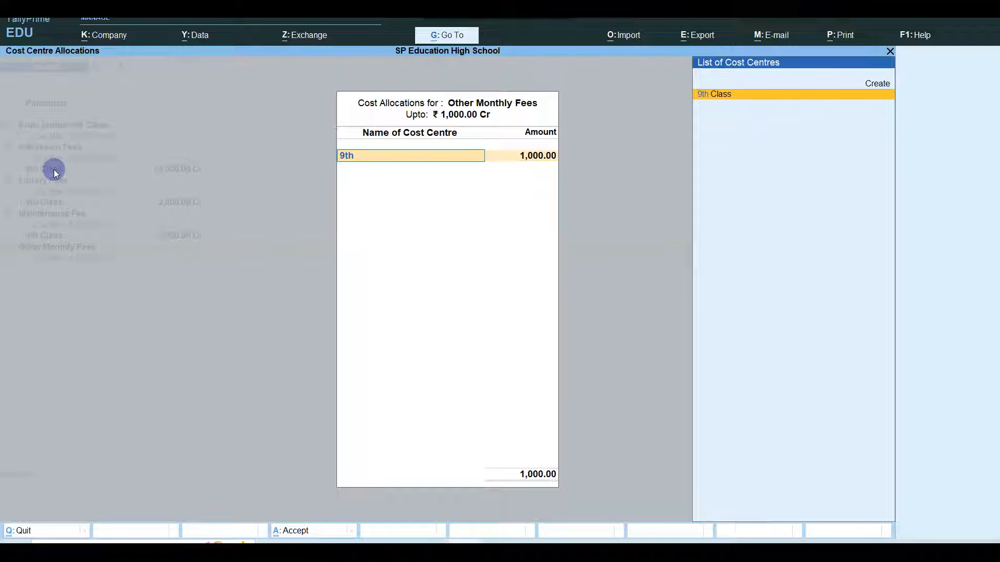
key(Return)
key(Return)
key(Return)
key(Return)
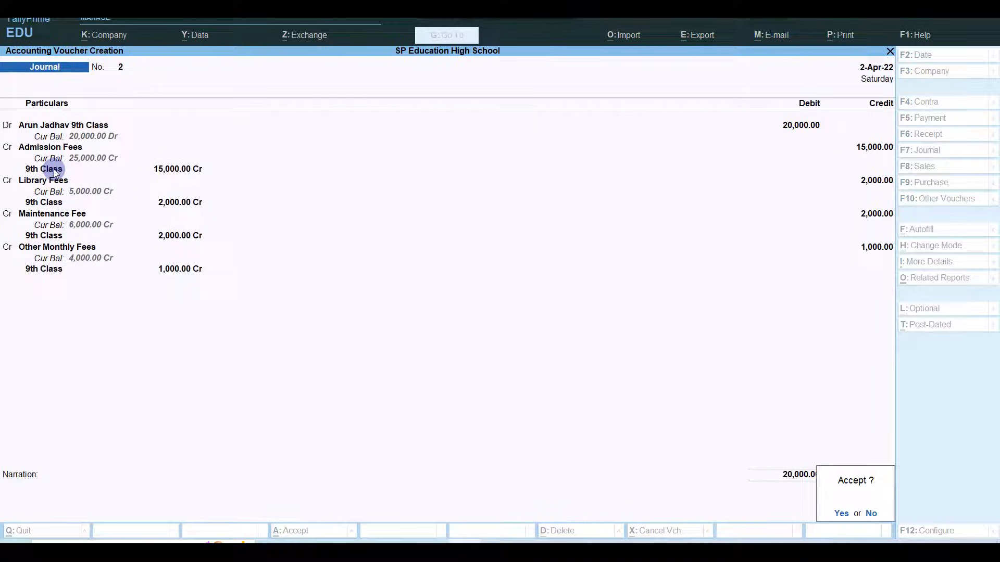
- Add the narration 'AdmissionFees Due' and save the journal voucher
key(Escape)
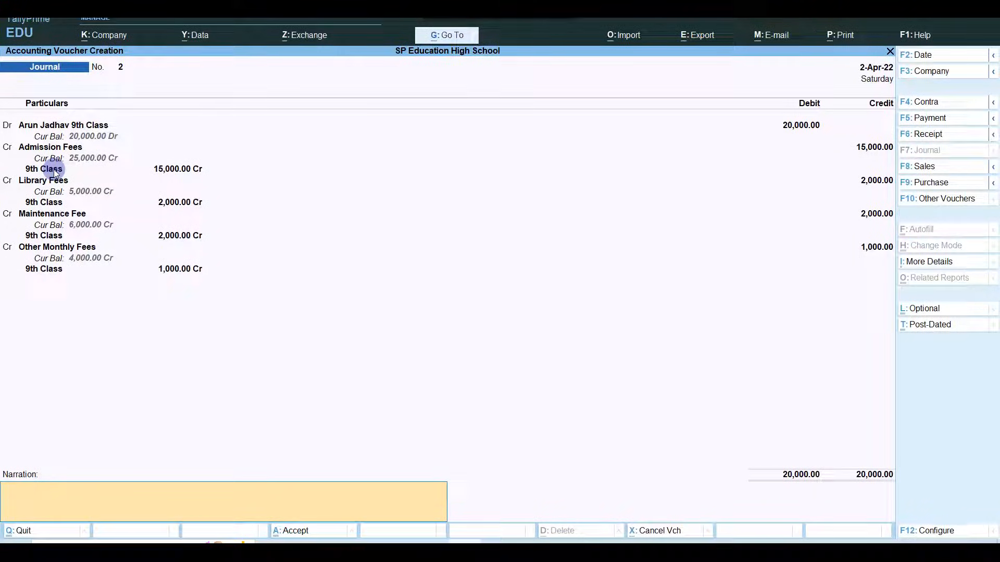
text(Admissi)
text(sionFees)
text( De)
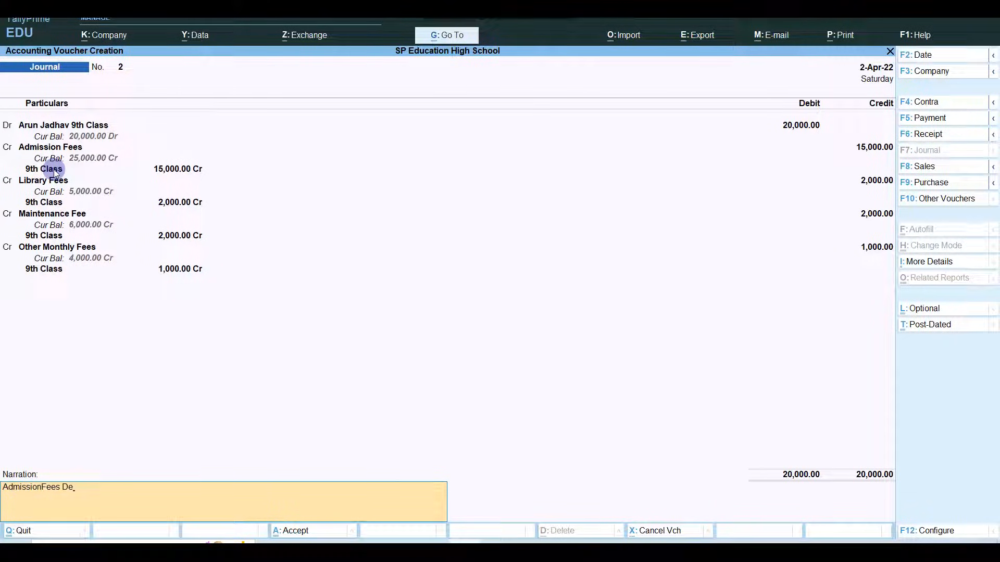
key(BackSpace)
text(ue)
key(Return)
key(Return)
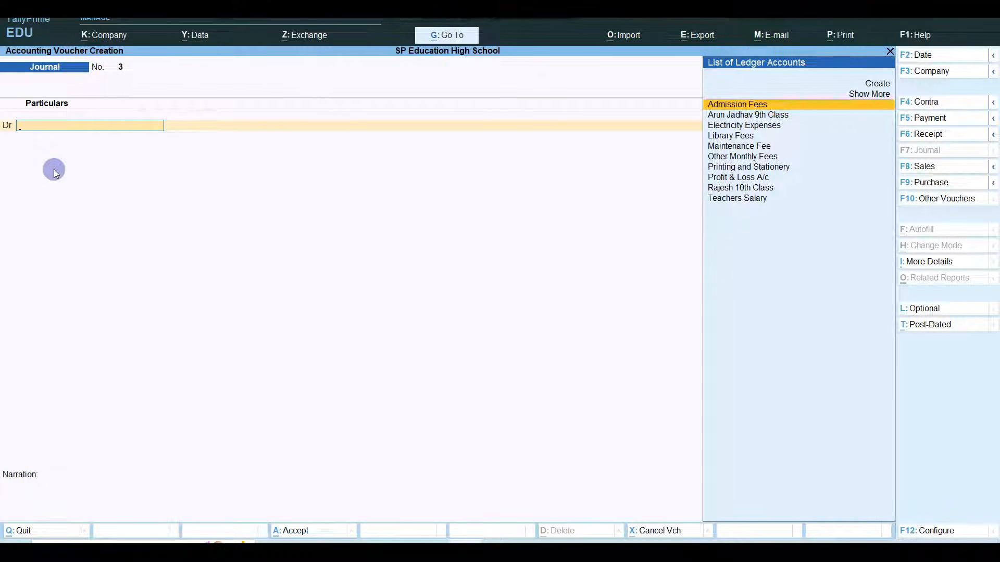
- Abandon the receipt voucher entry and open the Balance Sheet
key(F6)
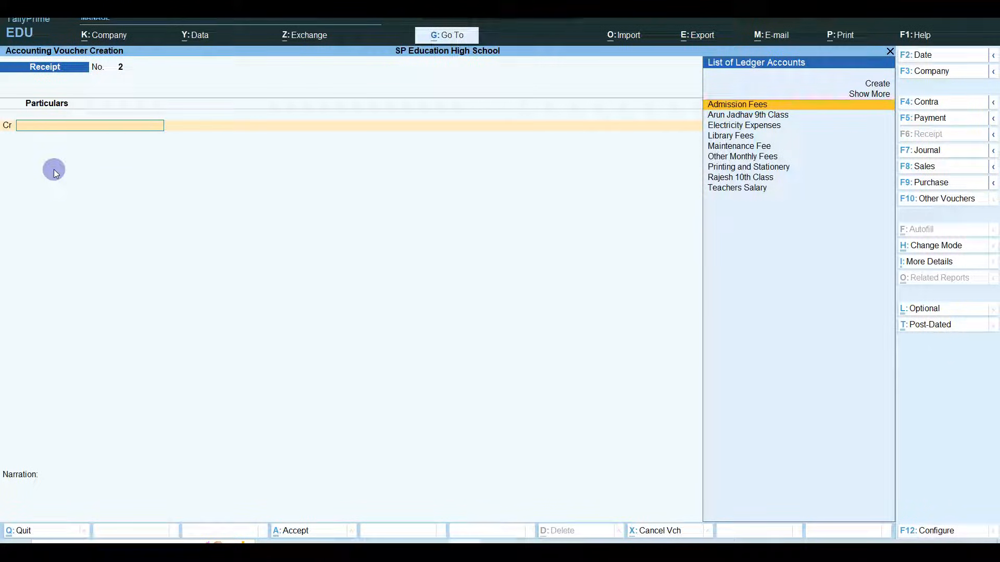
key(Escape)
key(y)
key(Down)
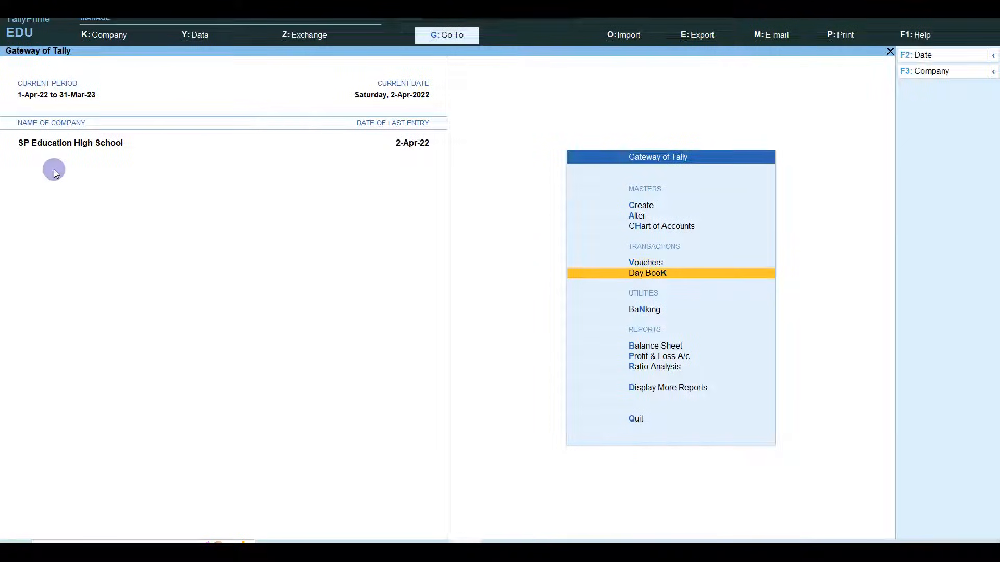
key(Down)
key(Down)
key(Return)
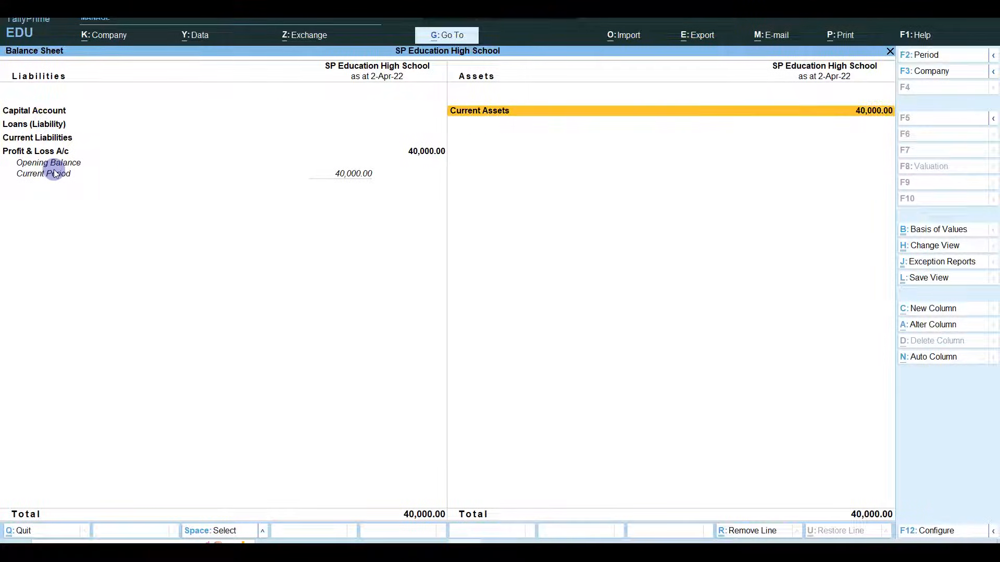
- Drill into Current Assets > Sundry Debtors to view the student's 20,000 balance
key(Return)
key(Down)
key(Up)
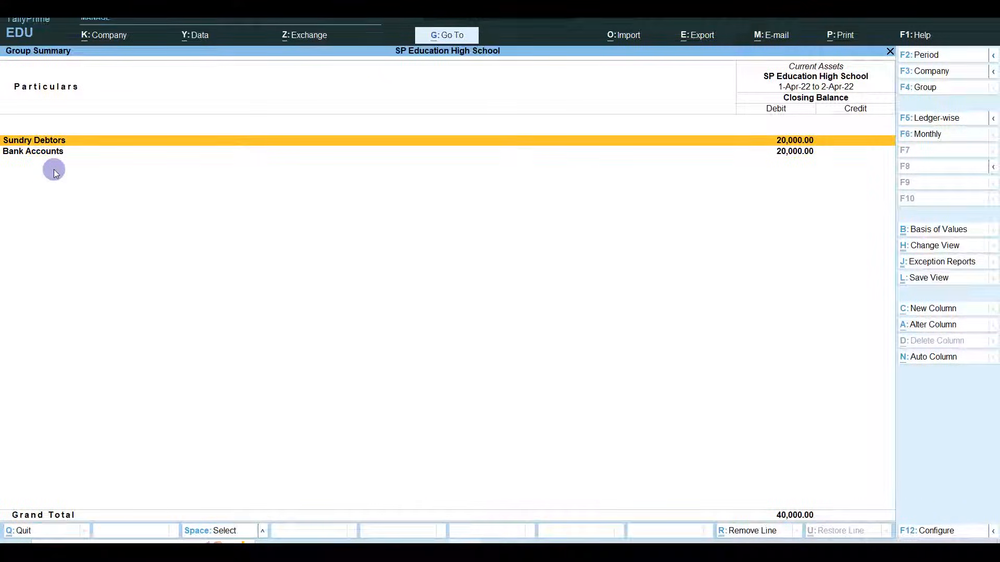
key(Return)
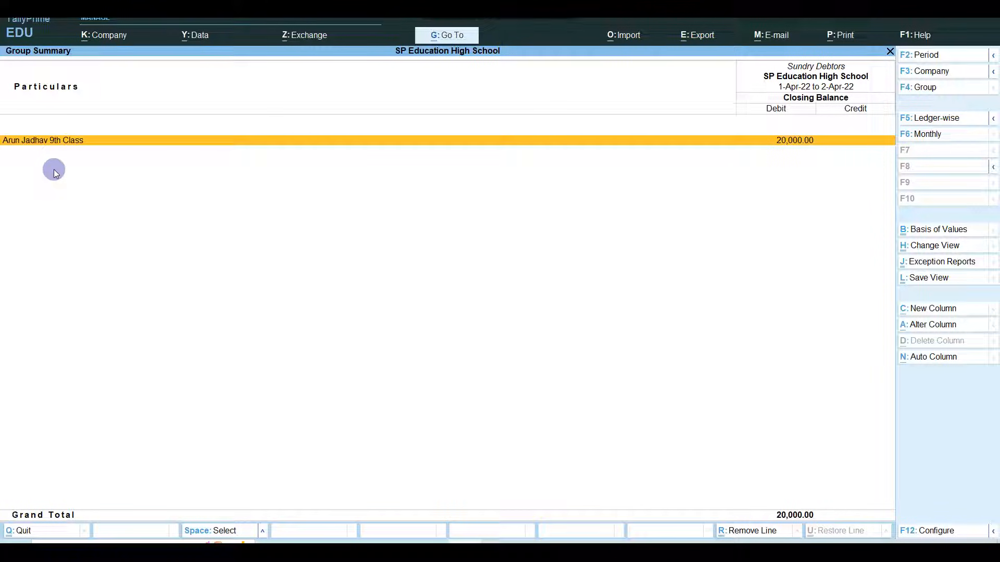
key(Return)
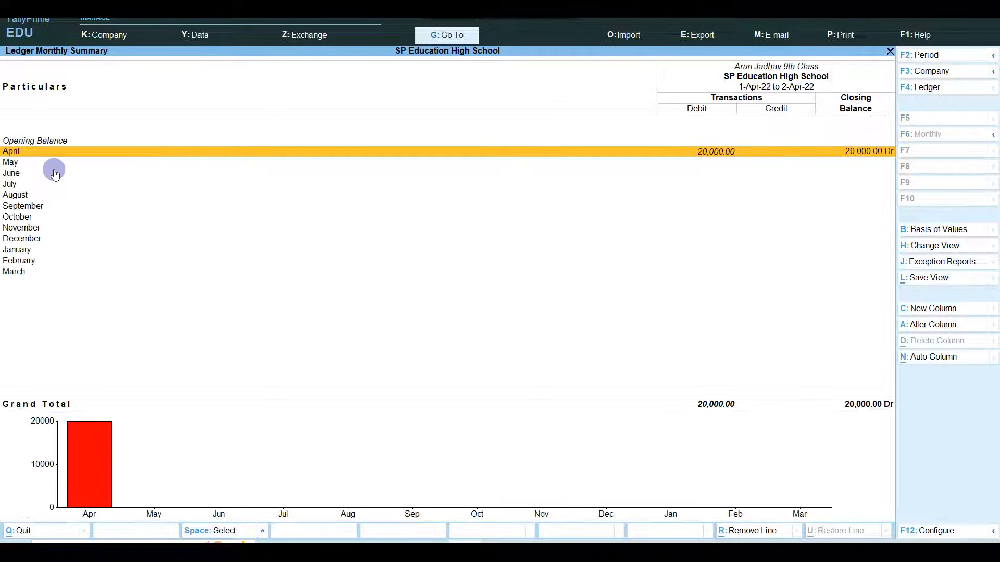
key(Escape)
key(Escape)
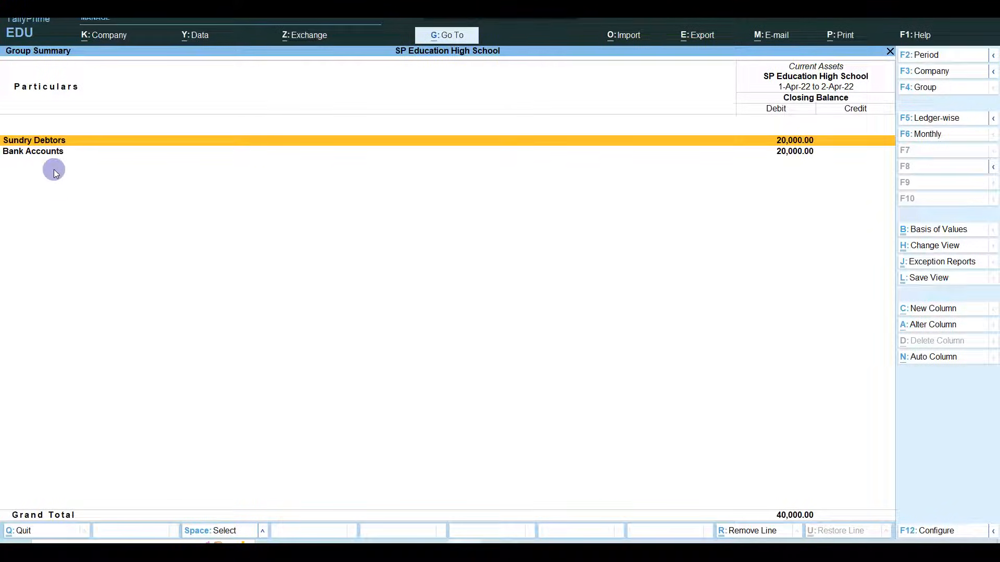
key(Escape)
key(Escape)
- Return to the main menu and start a new Receipt voucher
key(Up)
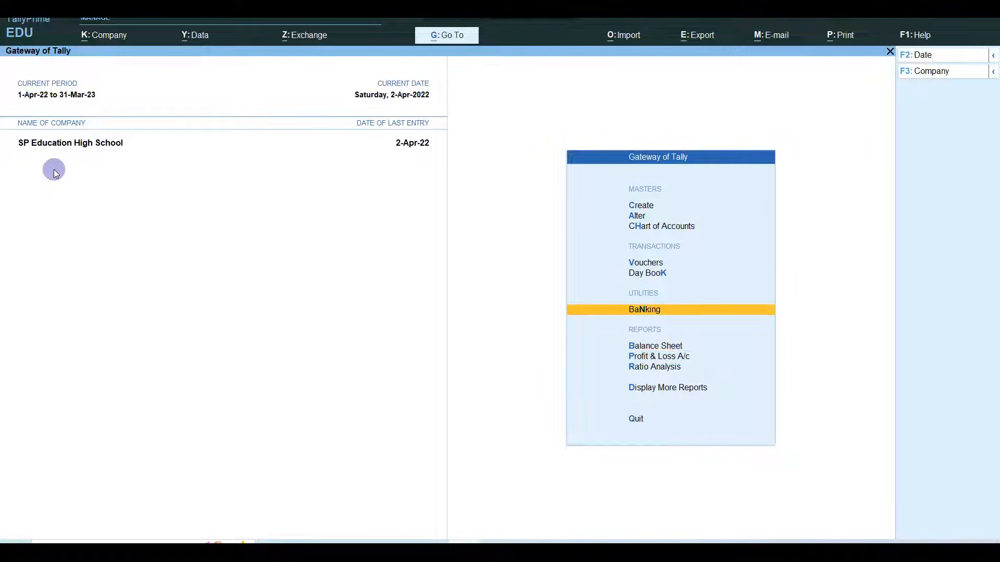
key(Up)
key(Up)
key(Return)
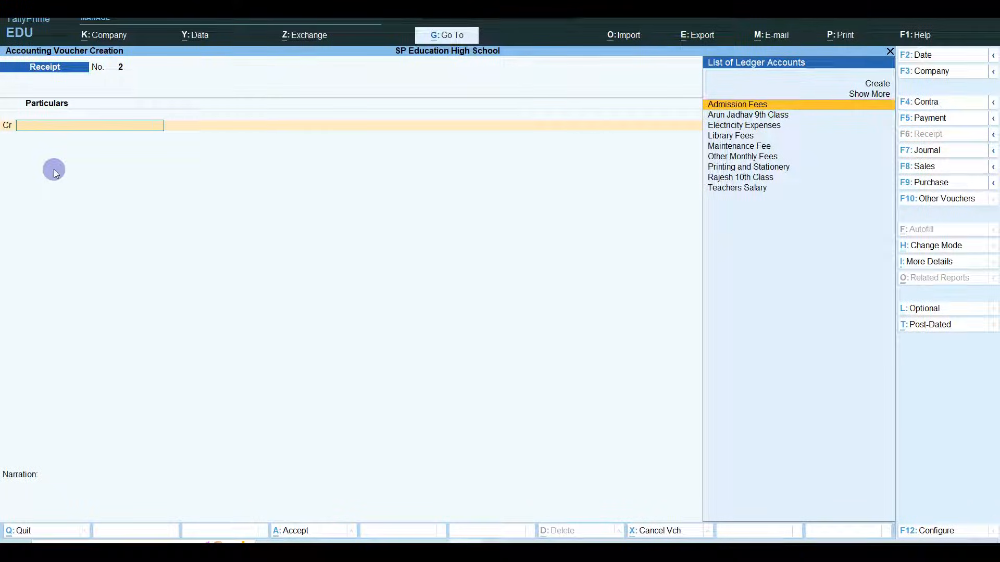
- Credit the 9th Class student 20,000 and debit Cash 20,000, narrated 'Fees Recieved'
text(arun)
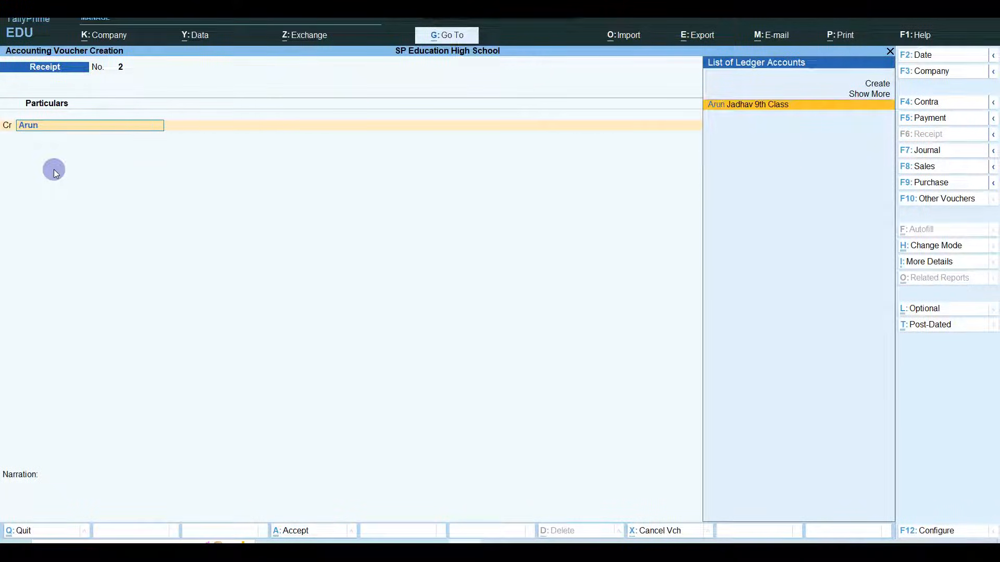
key(Return)
text(20000)
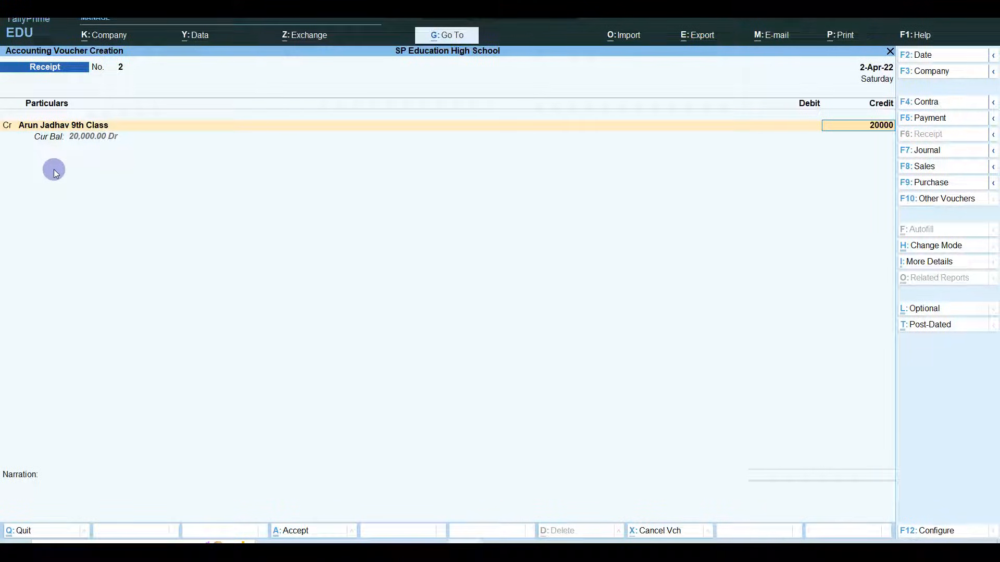
key(Return)
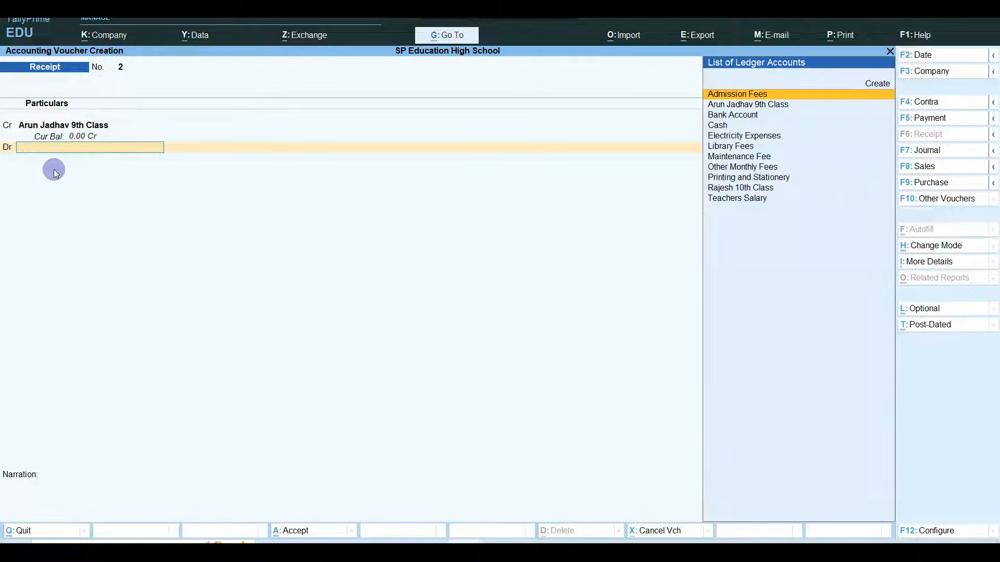
text(cash)
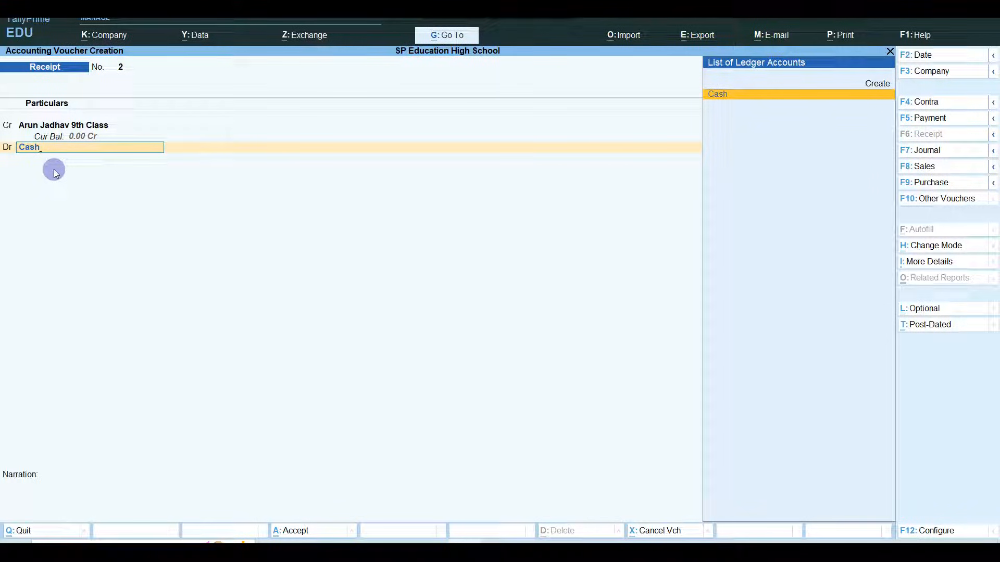
key(Return)
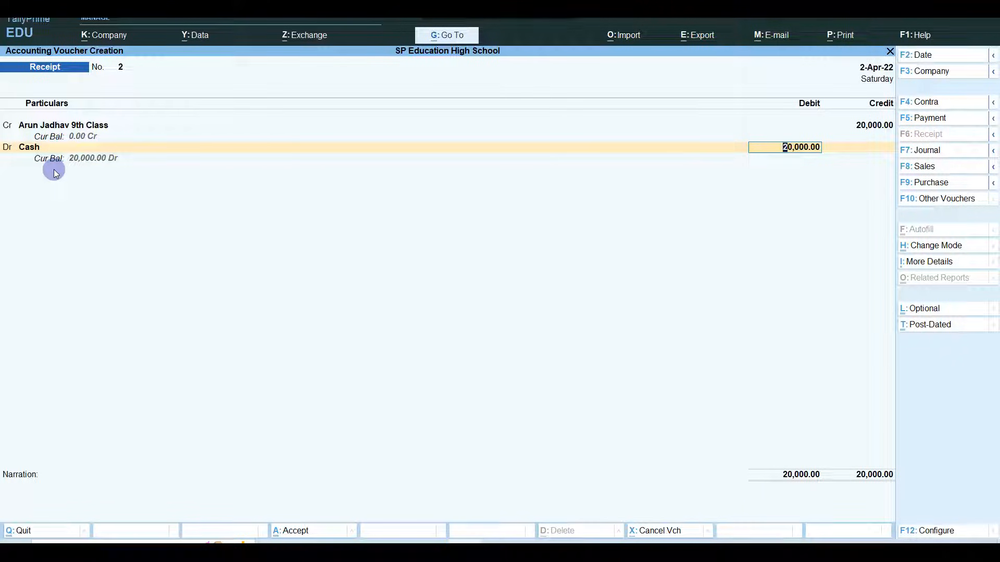
key(Return)
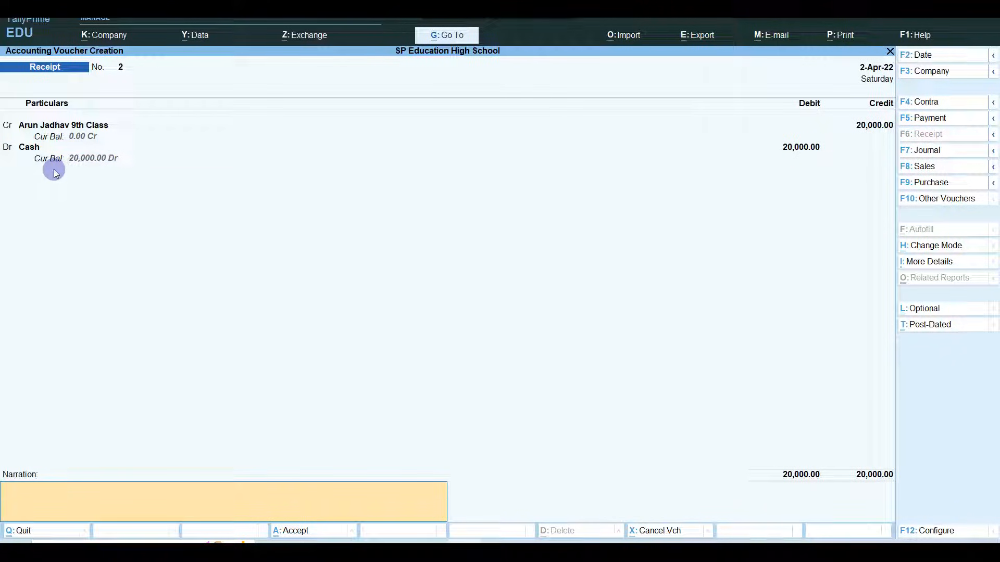
text(Fees Recieved)
key(Return)
key(Return)
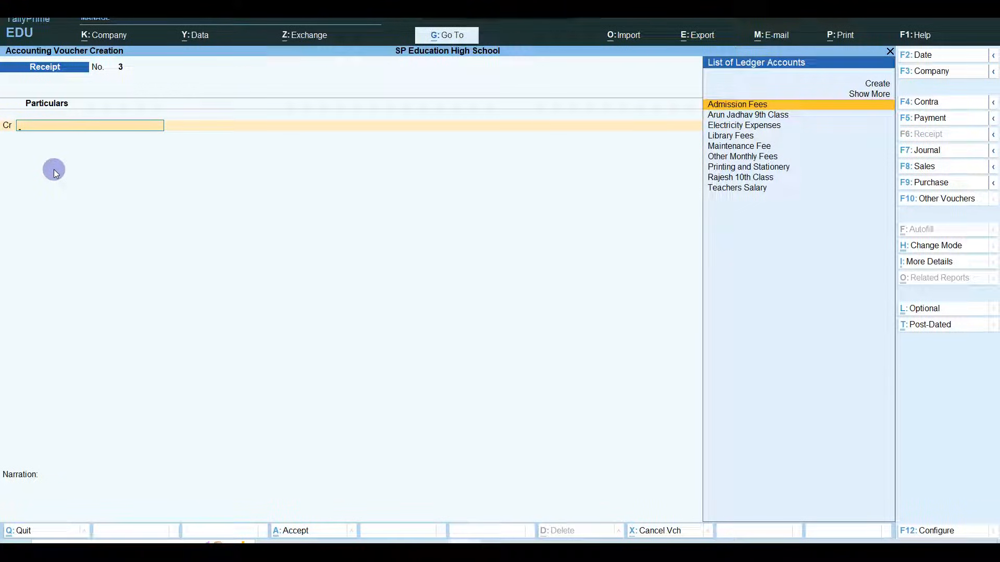
- Open Profit & Loss and drill into the Indirect Incomes breakdown
key(Escape)
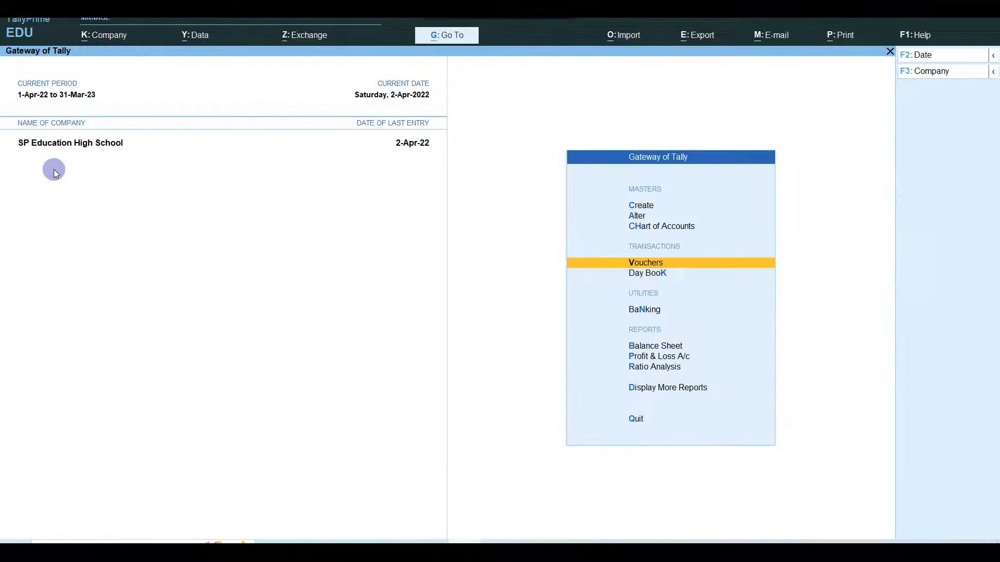
key(Down)
key(Down)
key(Down)
key(Down)
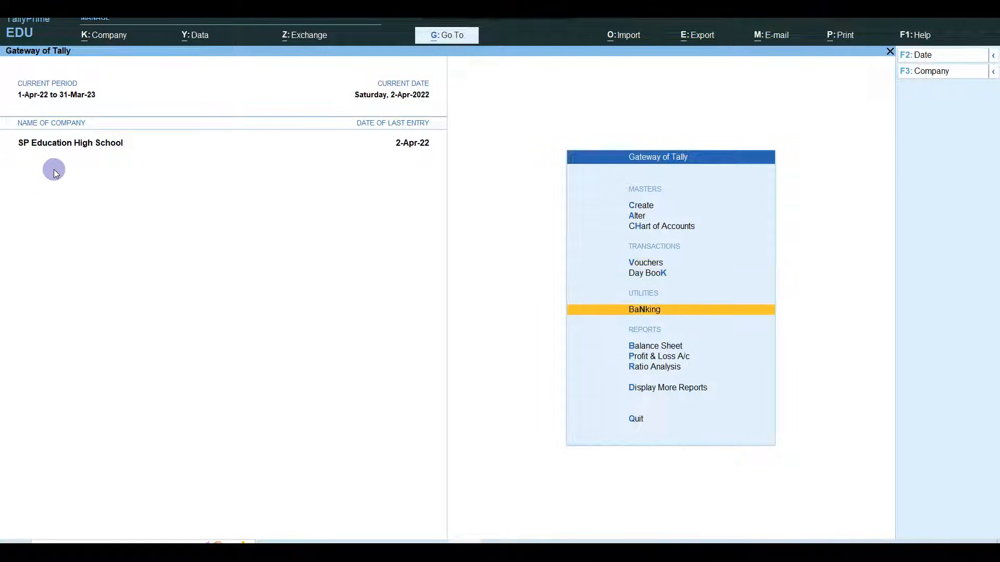
key(Return)
key(Right)
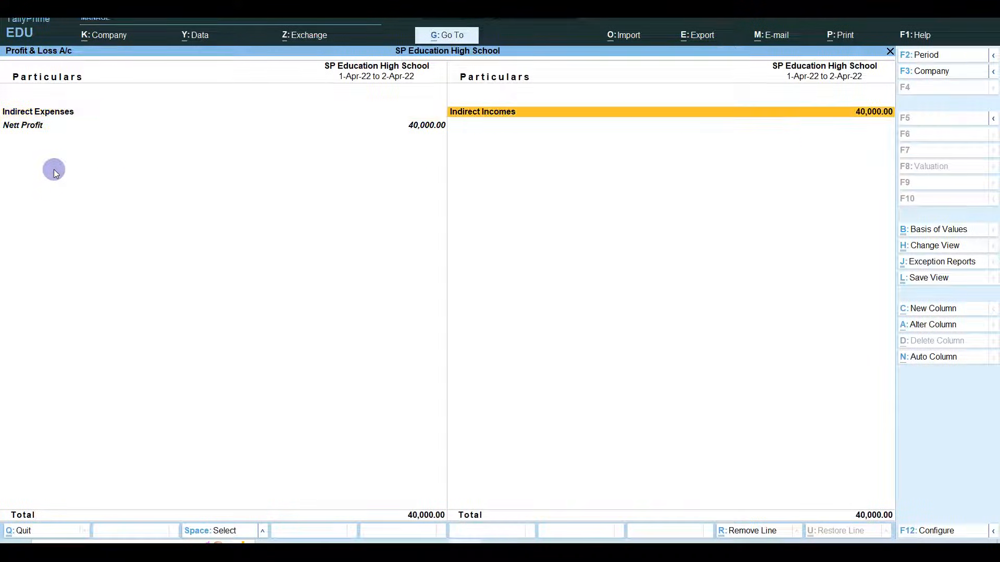
key(Return)
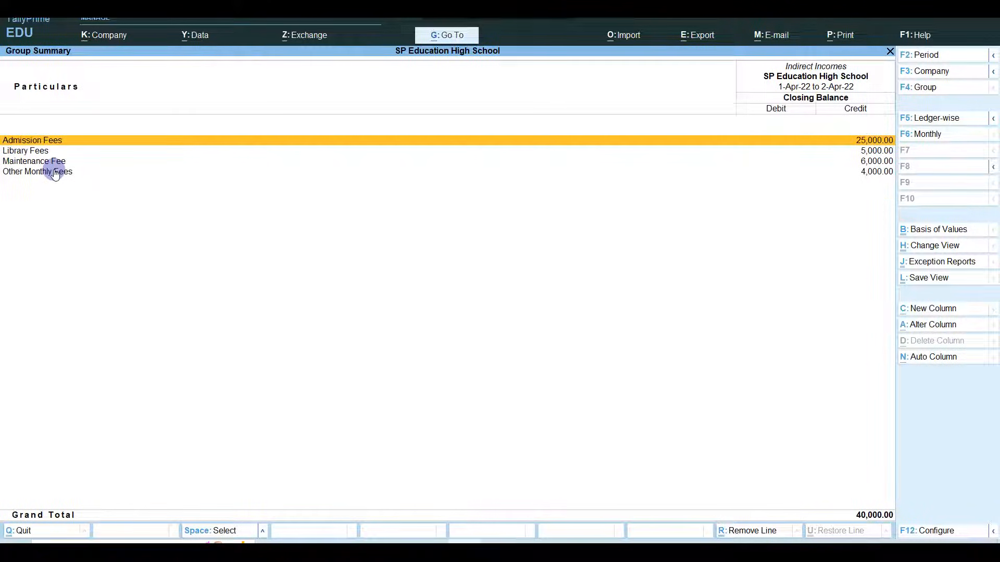
key(Down)
key(Down)
key(Down)
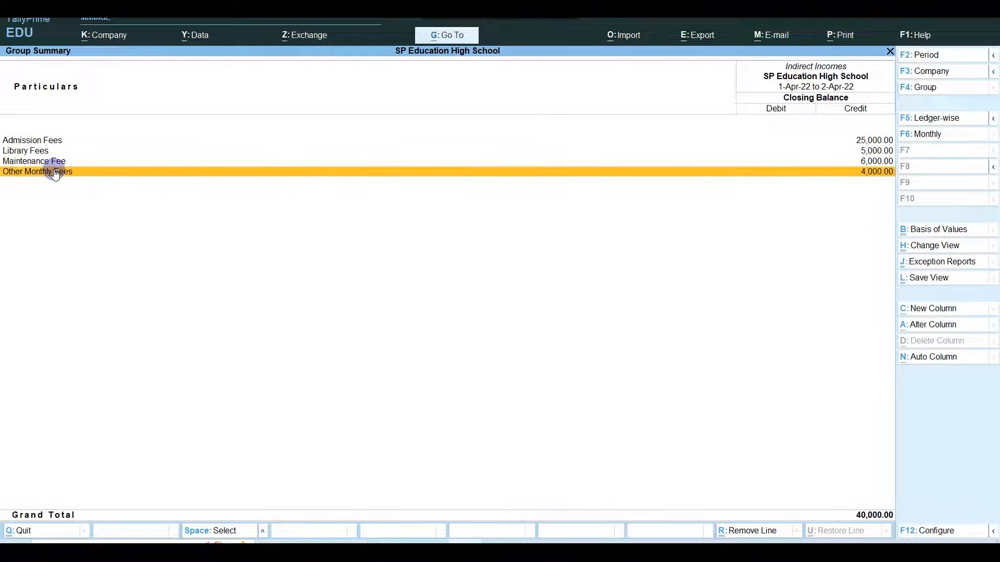
key(Up)
key(Up)
key(Up)
- Review April's Admission Fees vouchers, including the 15,000 and 10,000 student entries
key(Return)
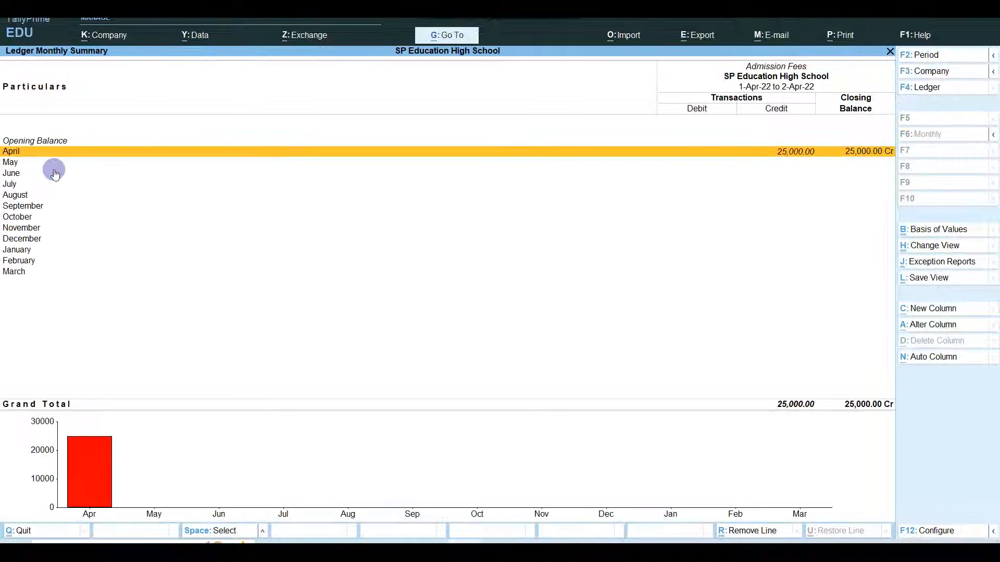
key(Return)
key(Down)
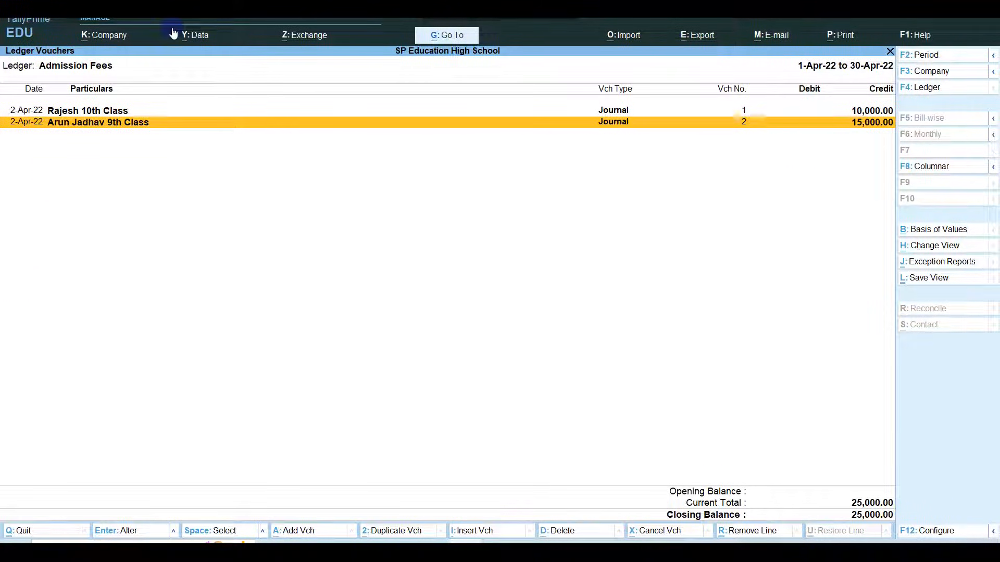
click(97, 115)
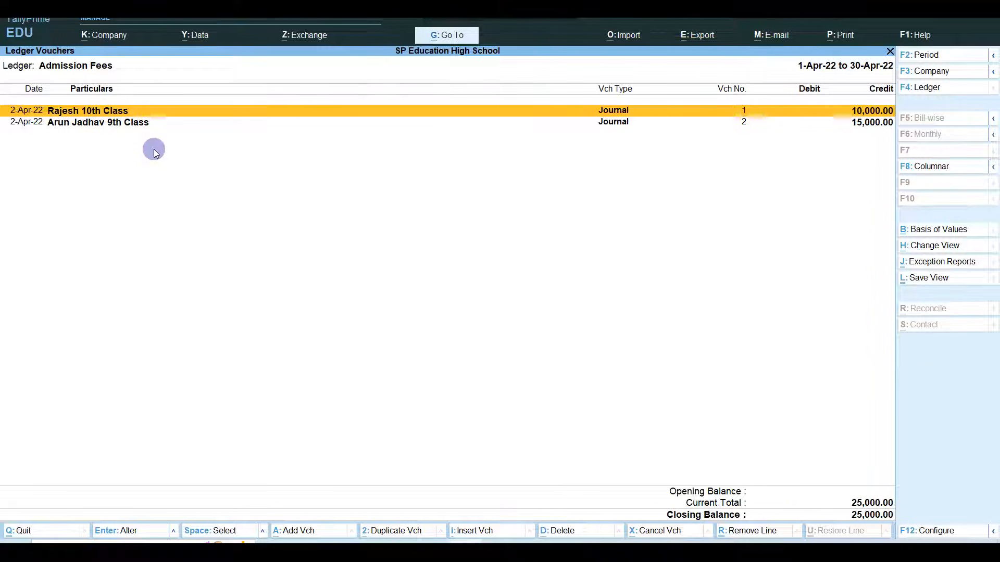
key(Down)
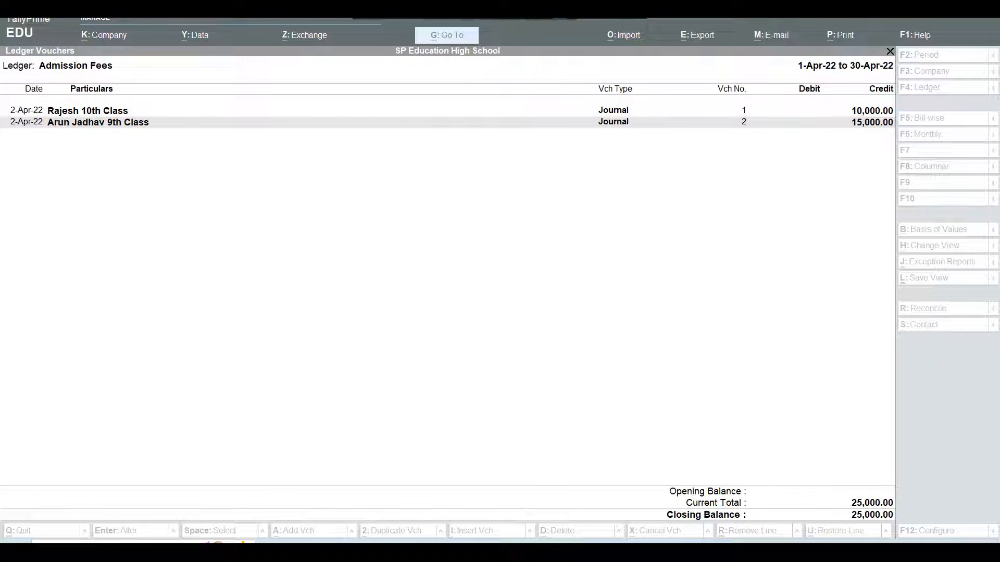
click(515, 160)
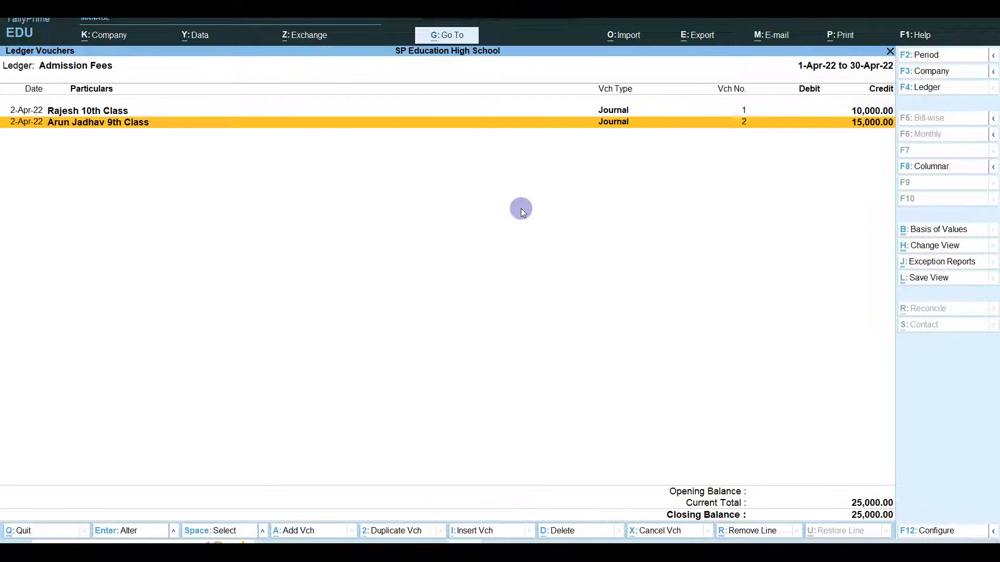
key(Escape)
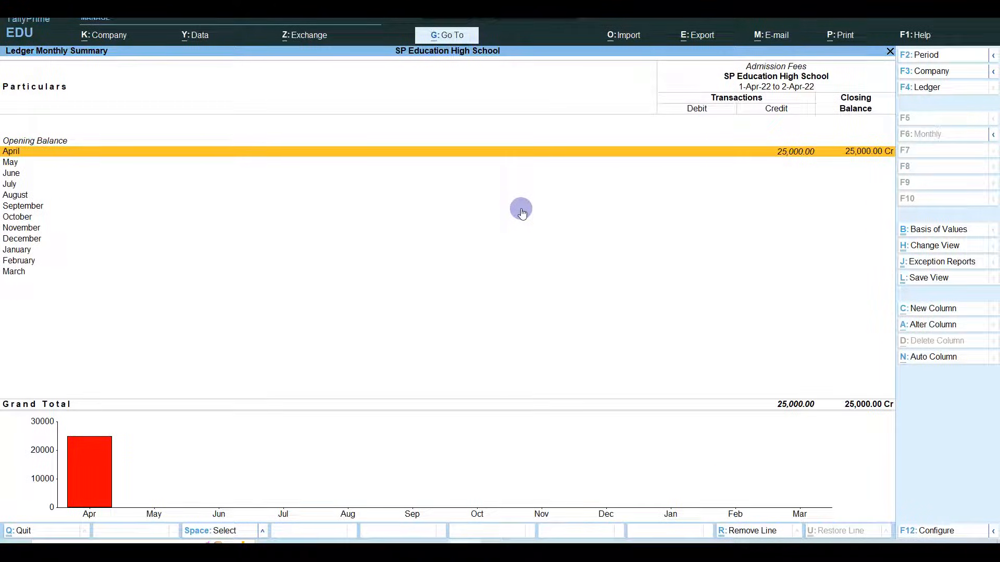
- Browse the Admission and Library Fees lines, then back out to the Gateway of Tally
key(Escape)
key(Down)
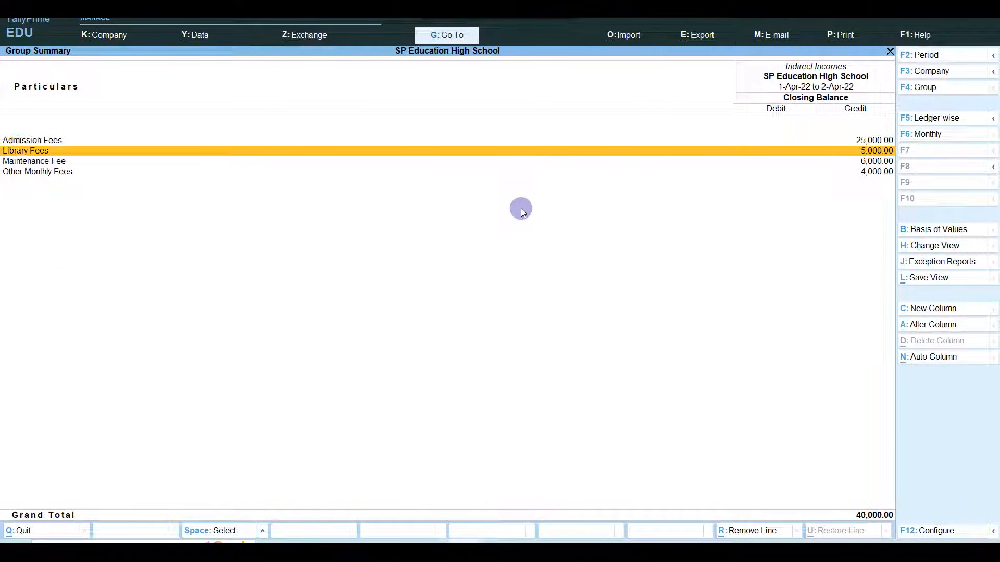
key(Up)
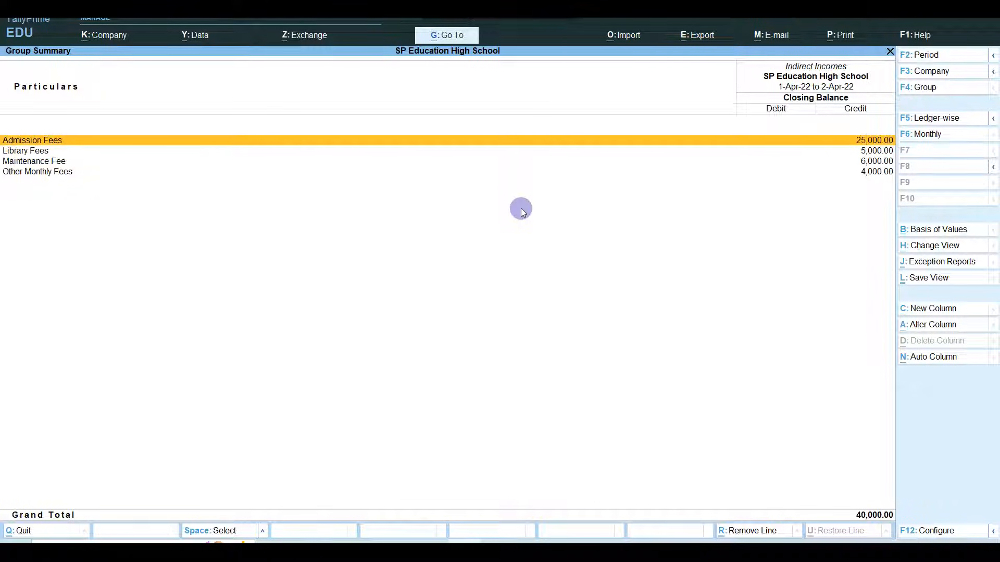
key(Down)
key(Down)
key(Down)
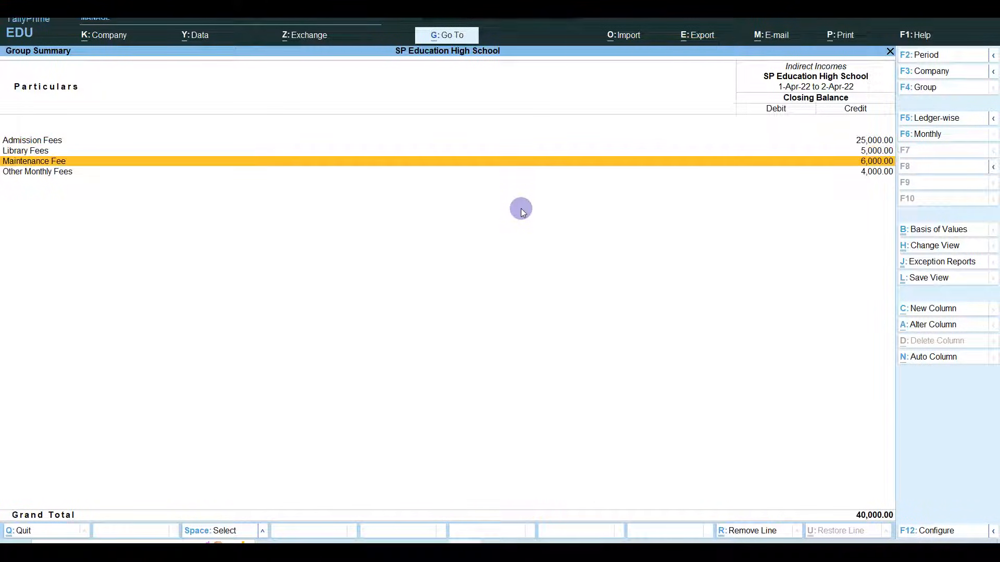
key(Up)
key(Up)
key(Up)
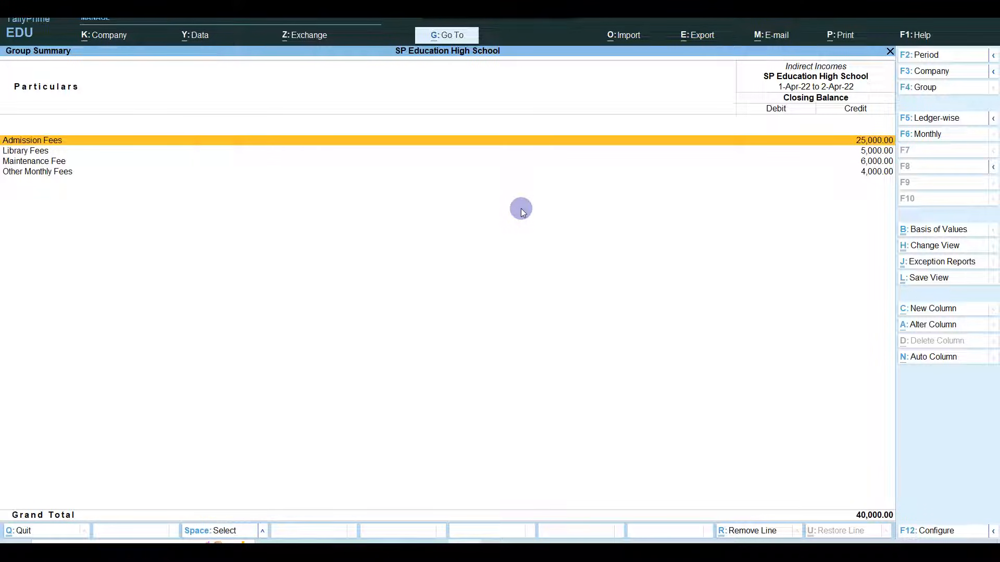
key(Escape)
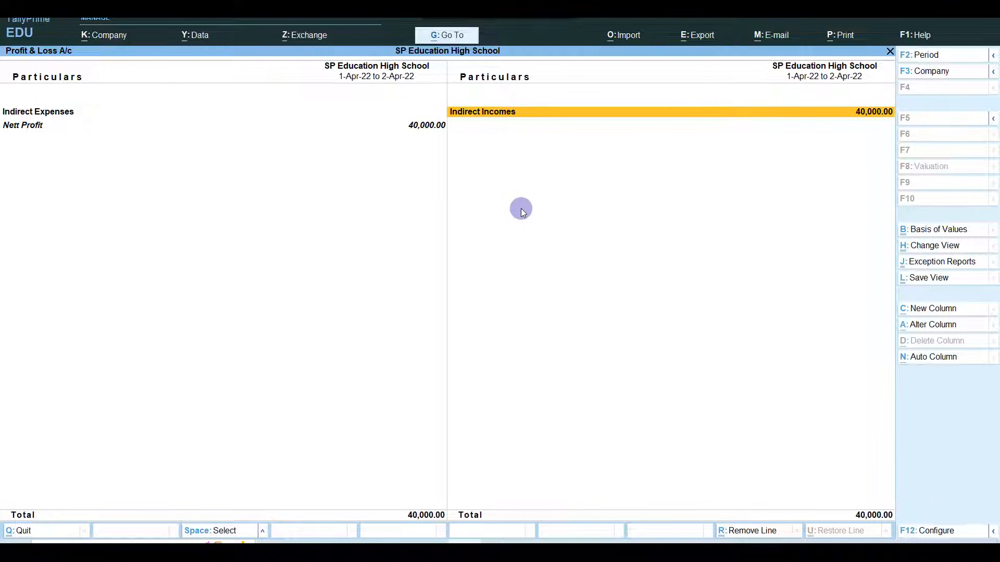
key(Left)
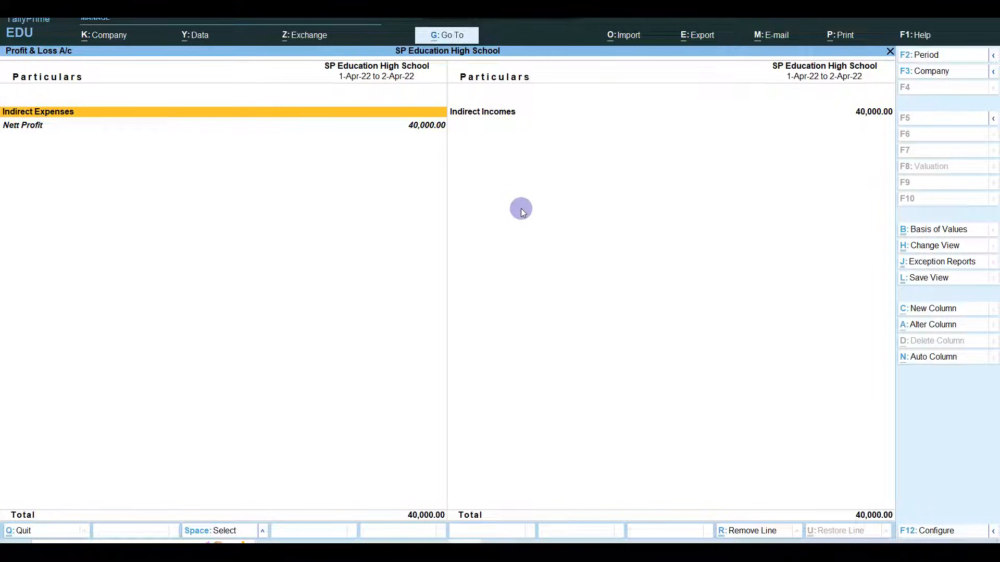
key(Escape)
key(Up)
key(Up)
key(Up)
key(Up)
key(Up)
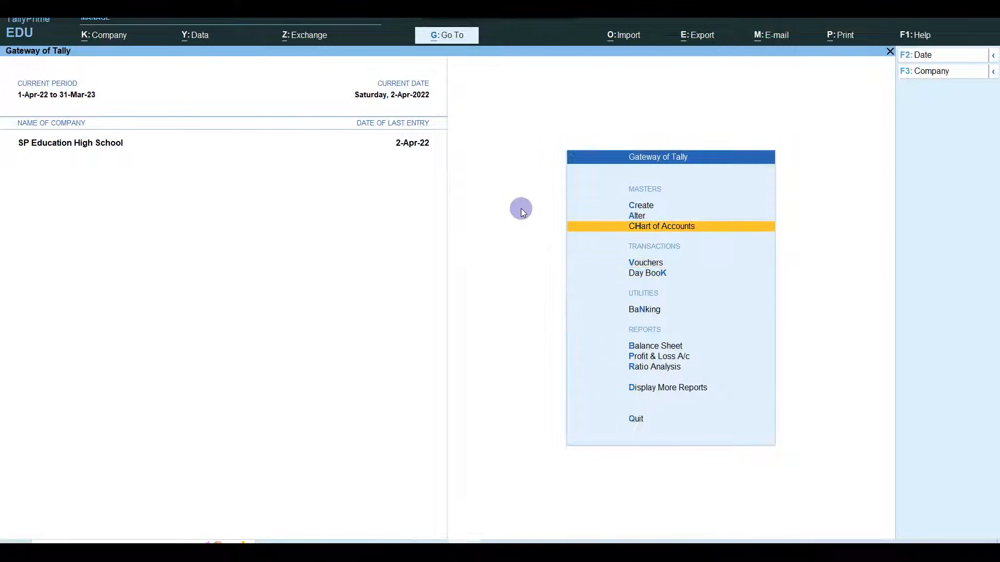
- Start a new Journal voucher
key(Down)
key(Return)
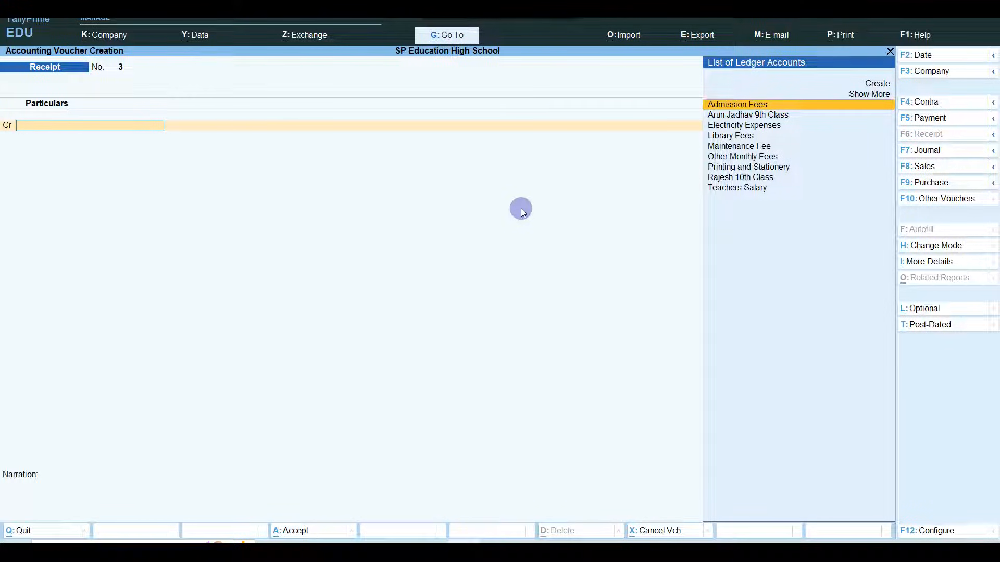
key(F7)
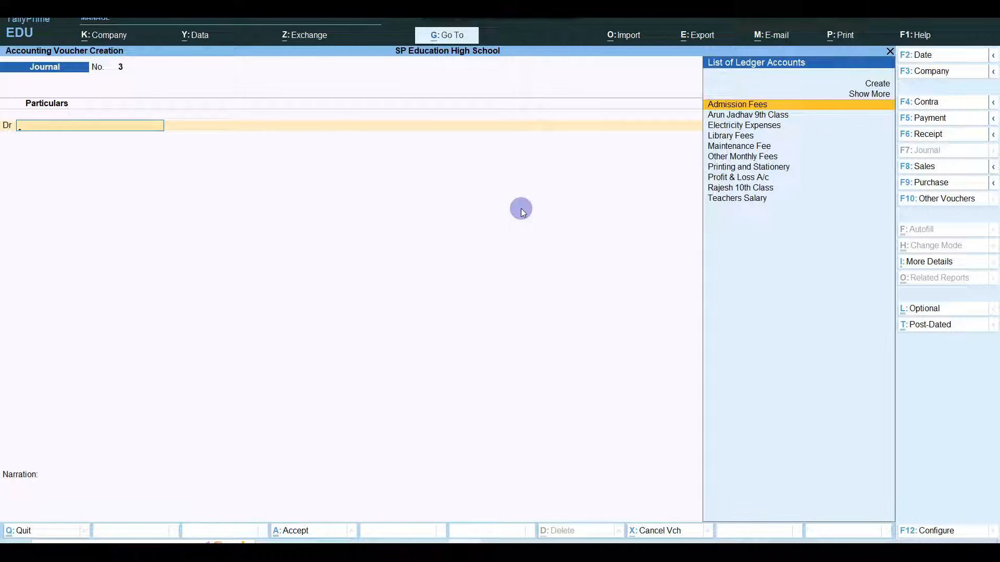
- Create ledger 'Teacher 1' under Sundry Creditors from within the voucher
key(alt+c)
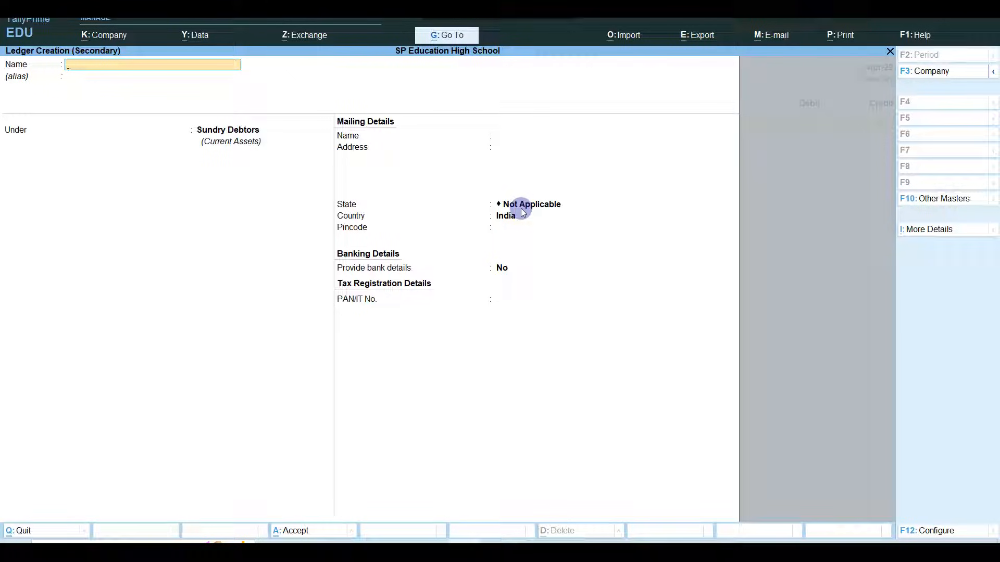
text(Tea)
text(cger)
key(BackSpace)
key(BackSpace)
text(her 1)
key(Return)
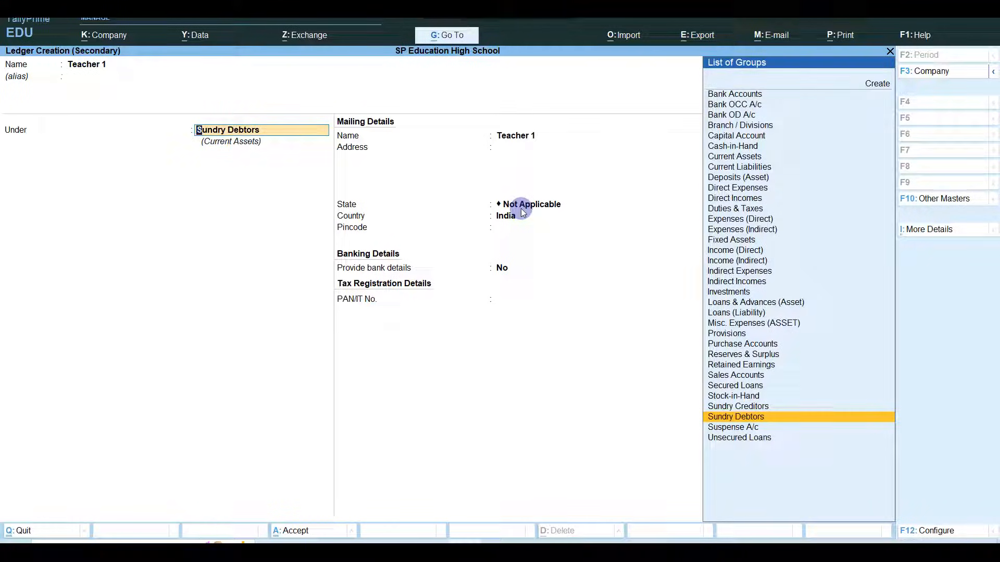
text(Sun)
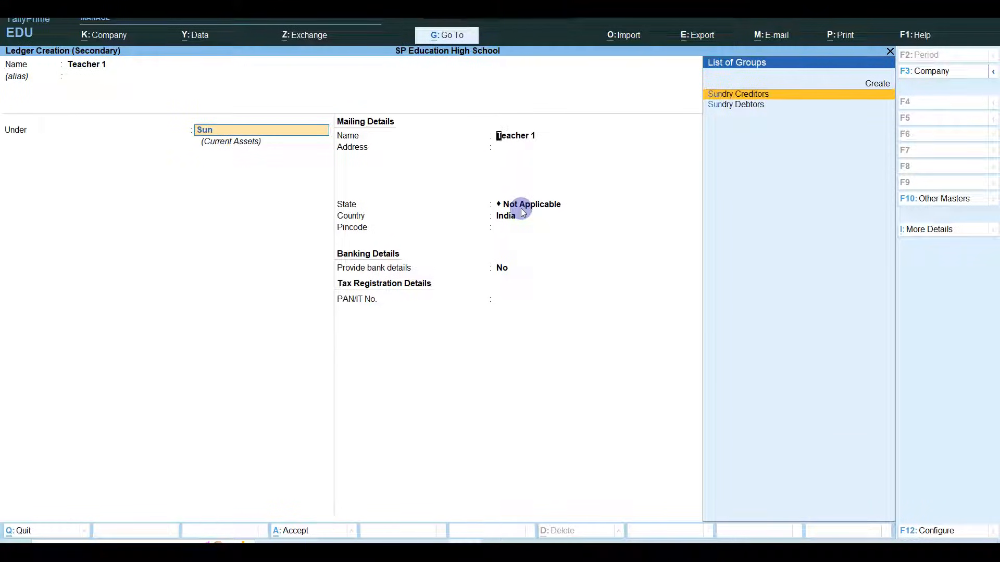
key(Return)
key(Return)
key(Return)
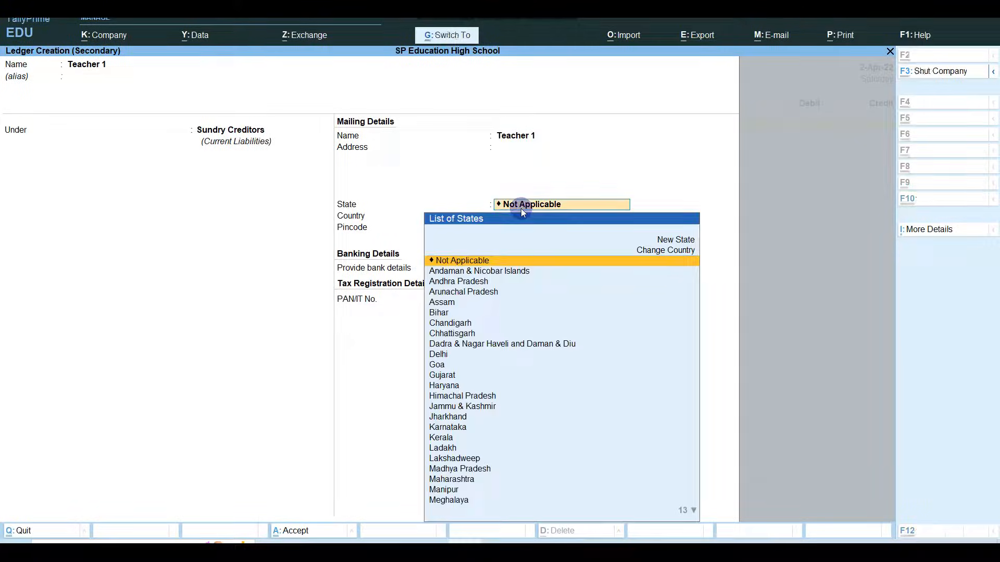
key(ctrl+a)
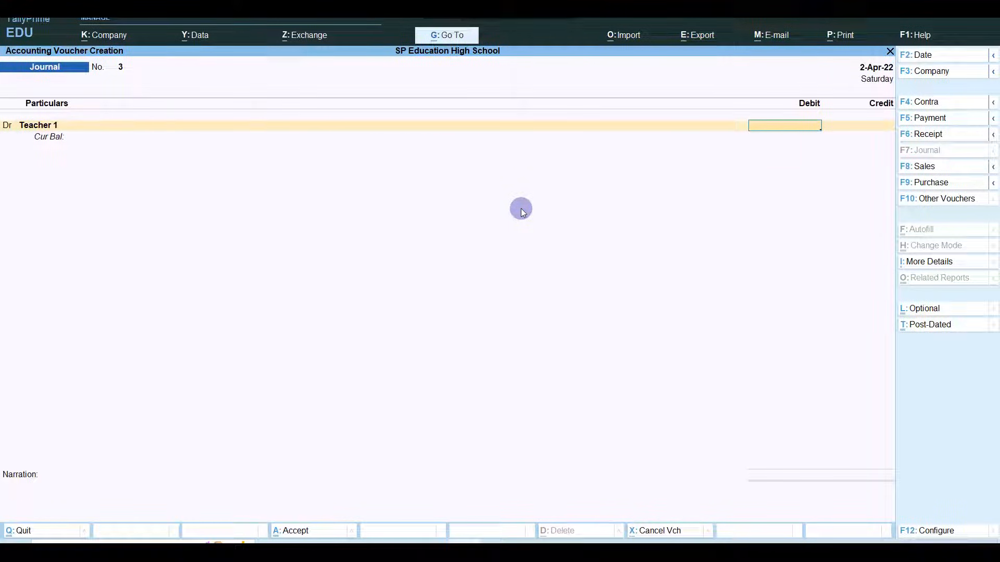
- Debit Teachers Salary 6,000 in the journal, skipping the cost centre allocation
key(BackSpace)
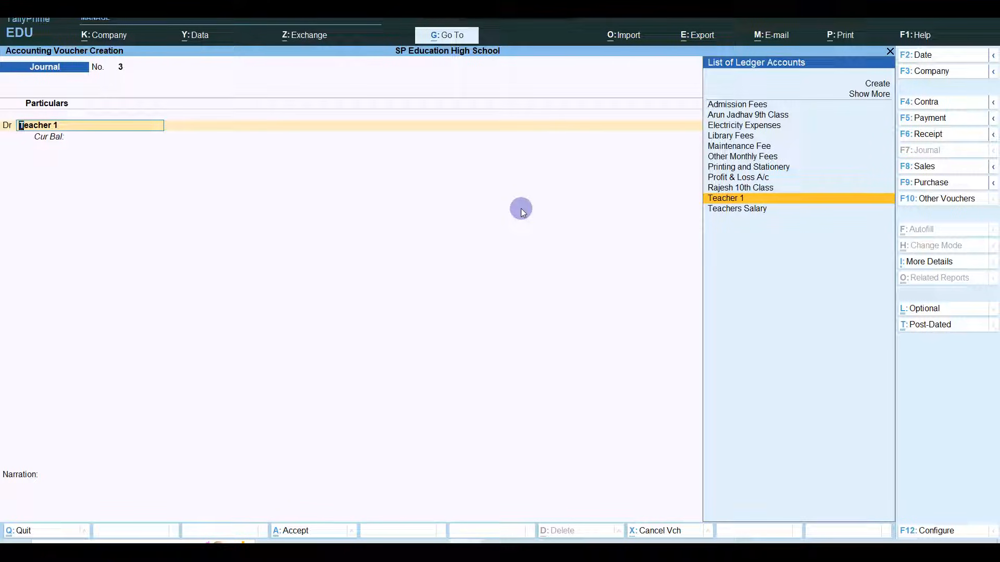
text(Tea)
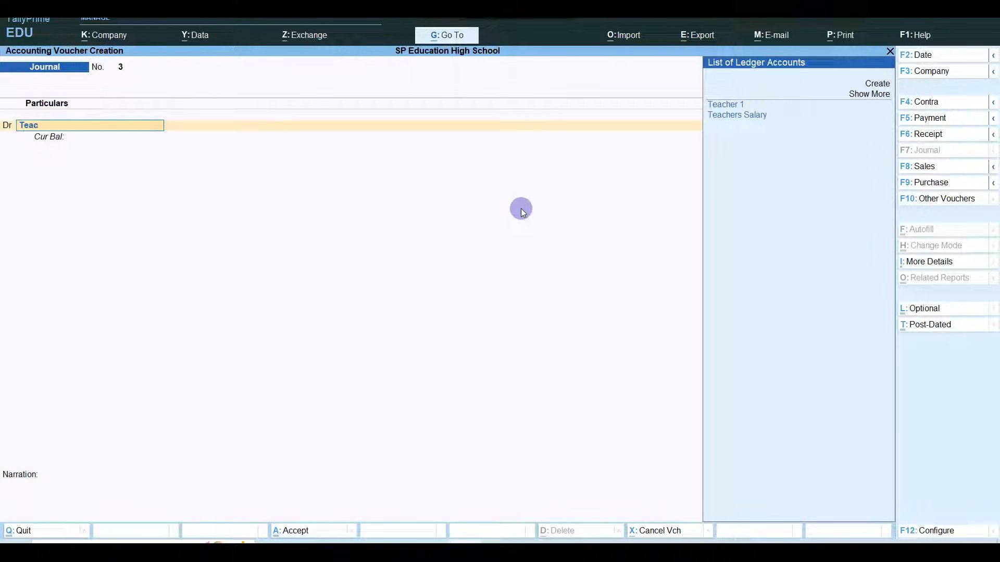
text(c)
key(Down)
key(Return)
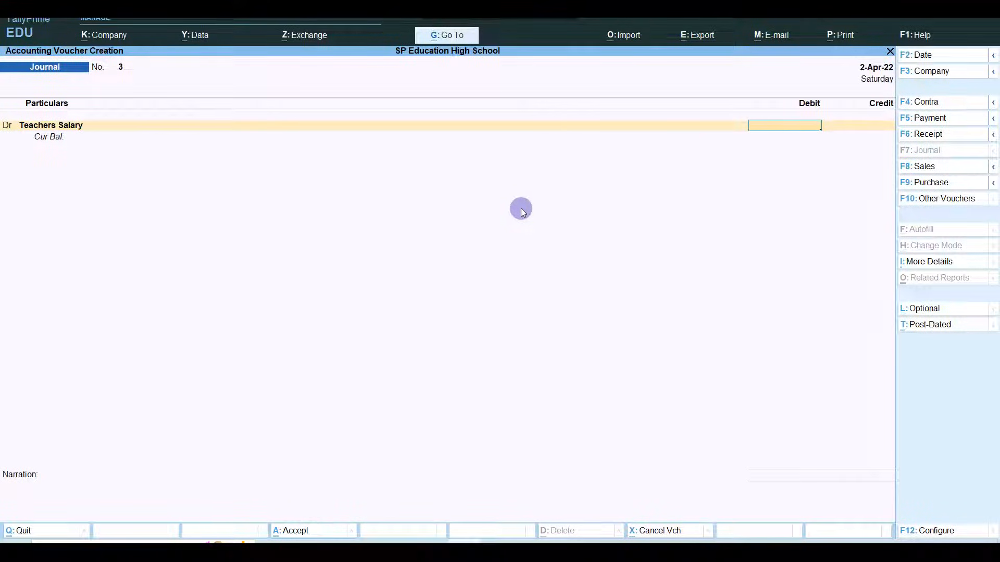
text(6000)
key(Return)
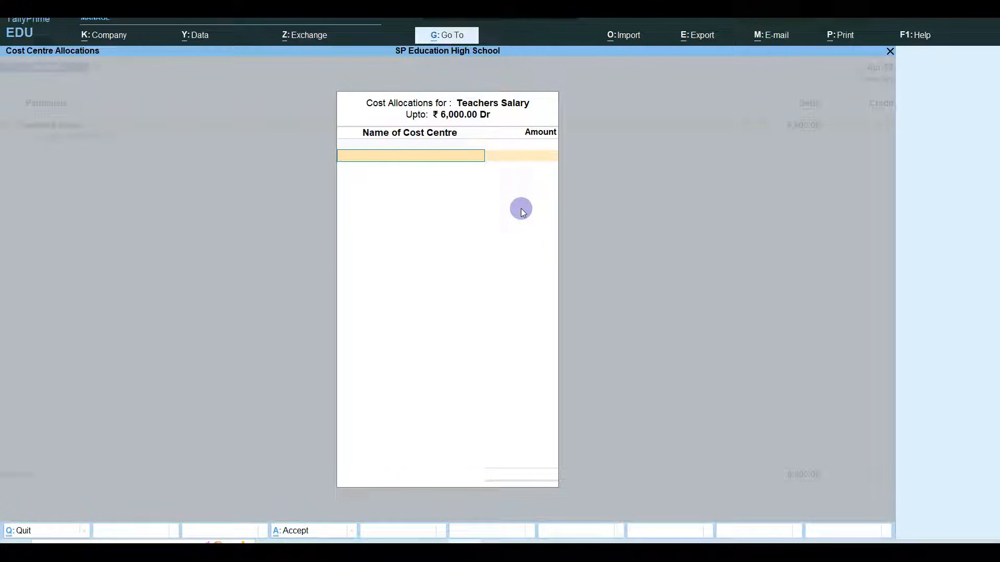
key(Escape)
key(y)
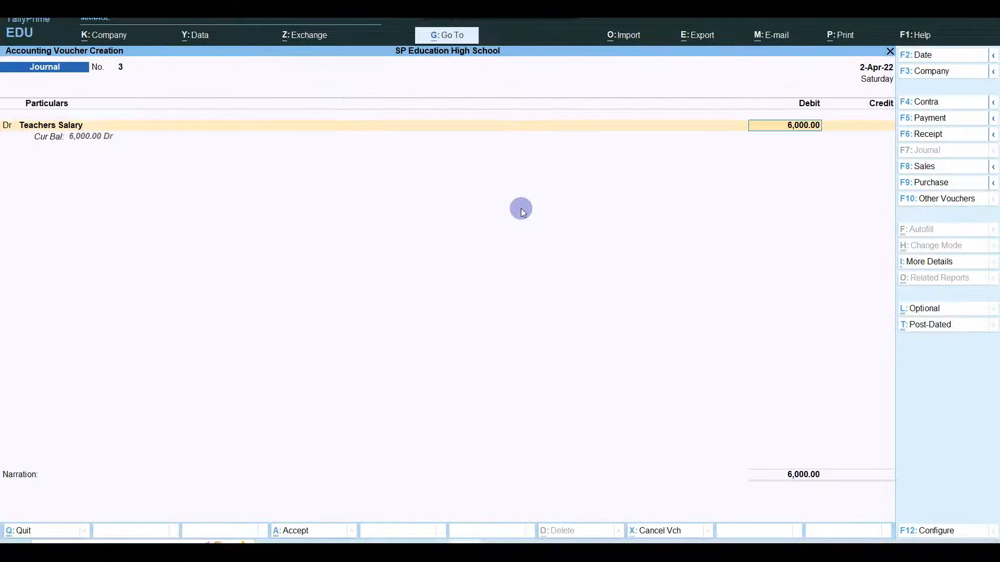
key(BackSpace)
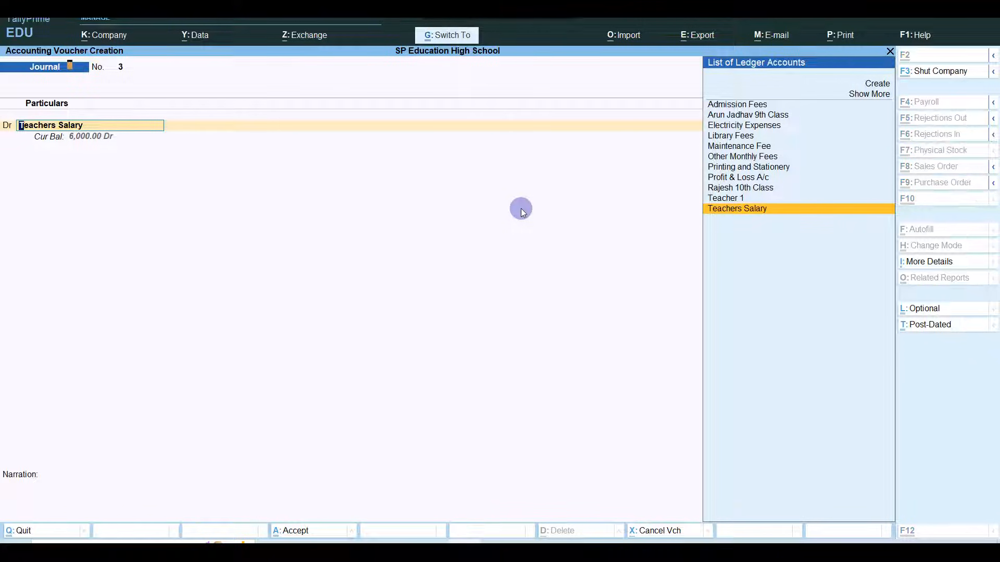
- Turn off cost centres for the Teachers Salary ledger
key(ctrl+Return)
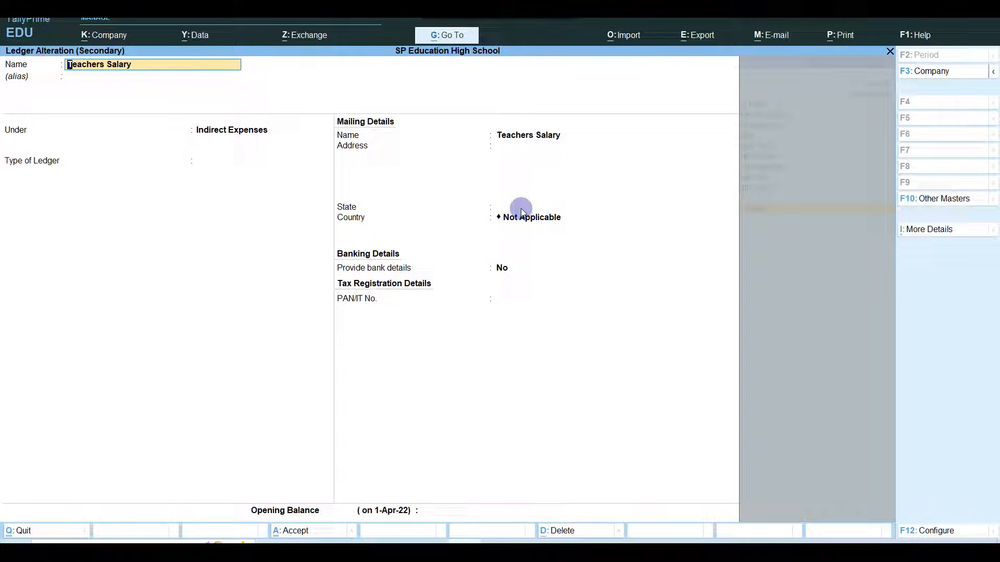
click(936, 230)
key(Down)
key(Down)
key(Down)
key(Down)
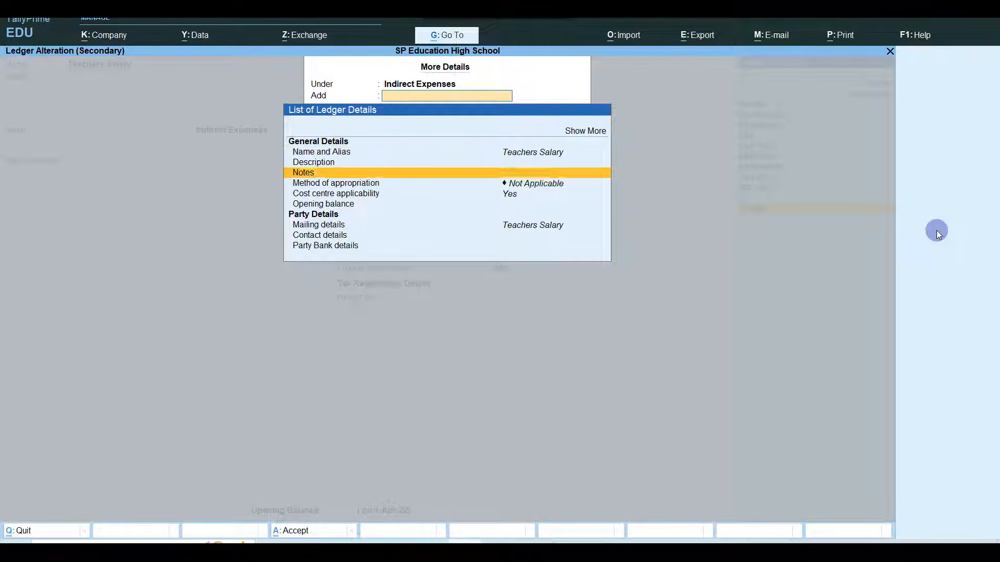
key(Return)
key(n)
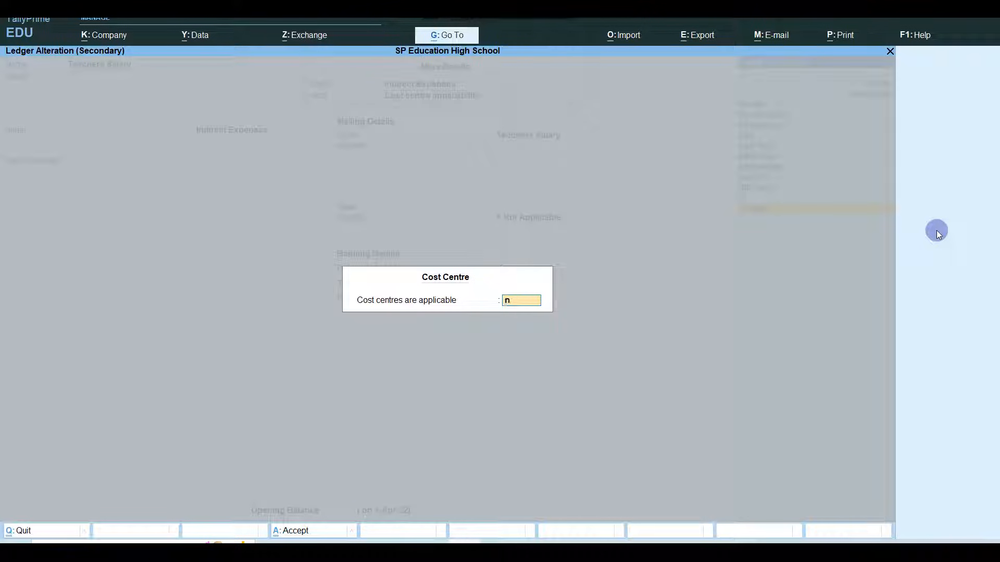
key(Return)
key(ctrl+a)
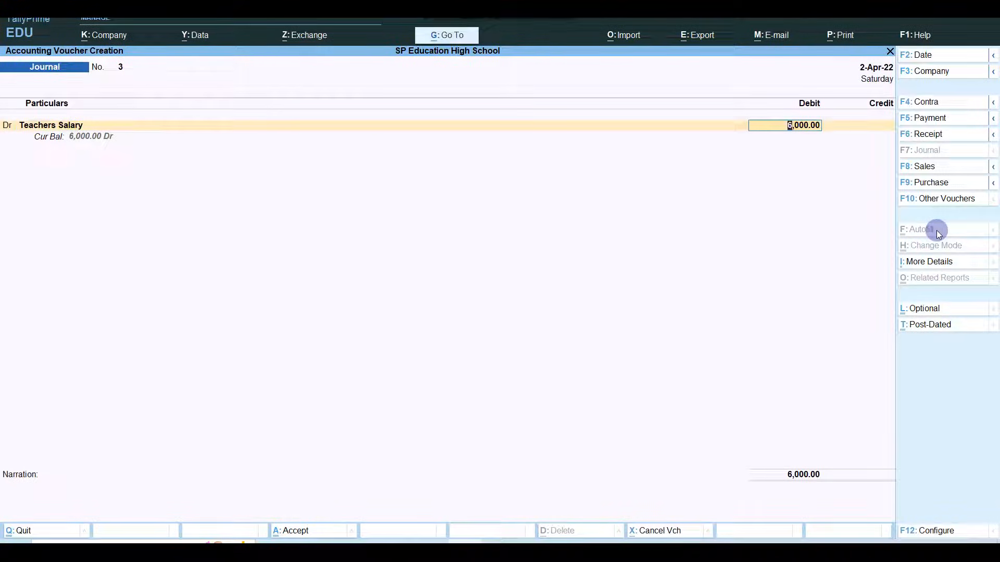
- Credit Teacher 1 6,000 and accept the journal voucher
key(Return)
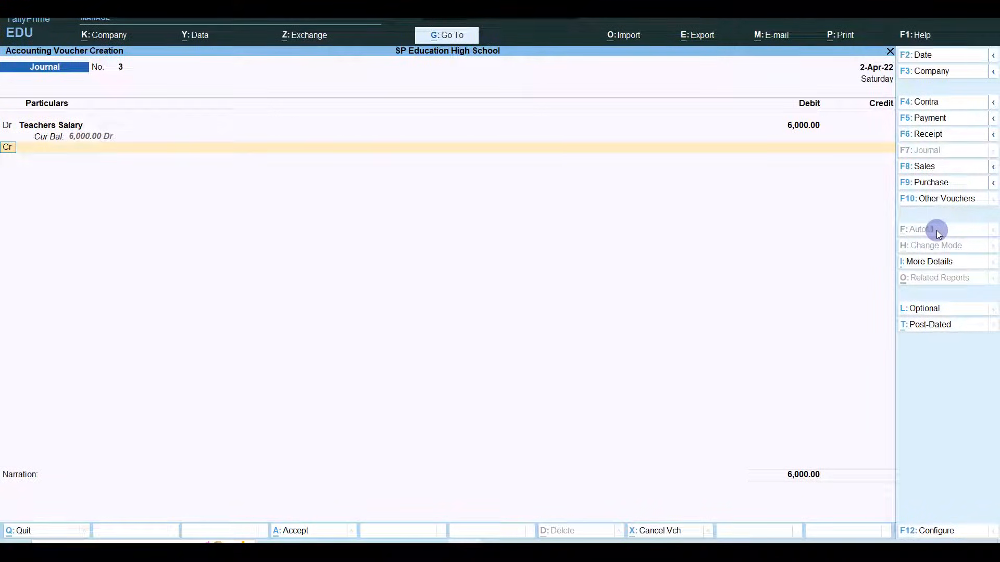
key(Return)
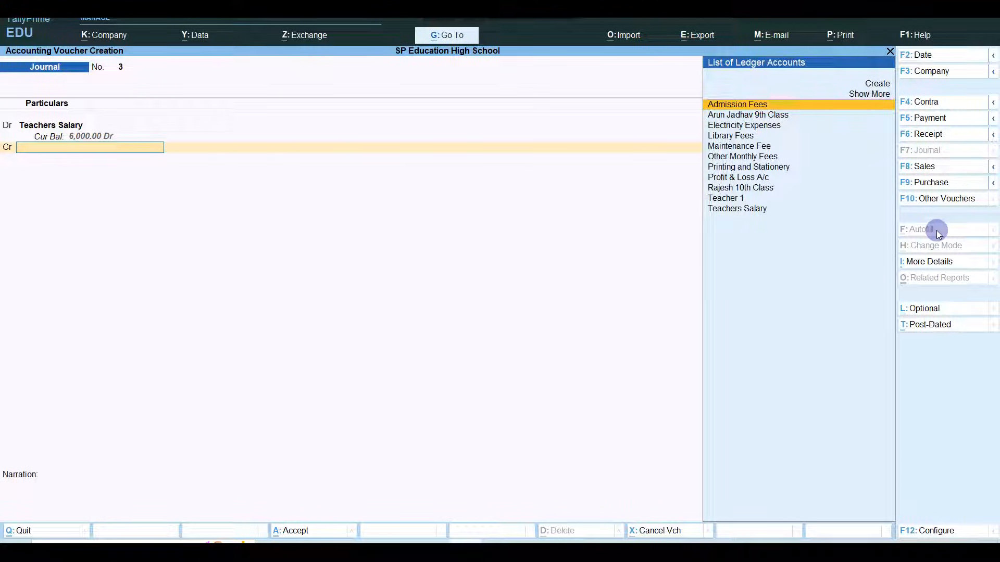
text(Teac)
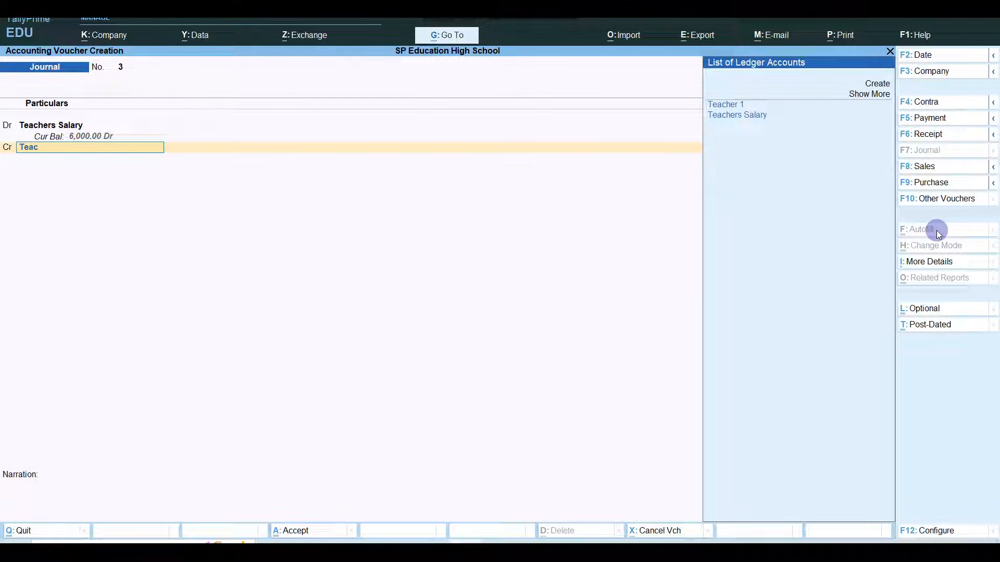
key(Return)
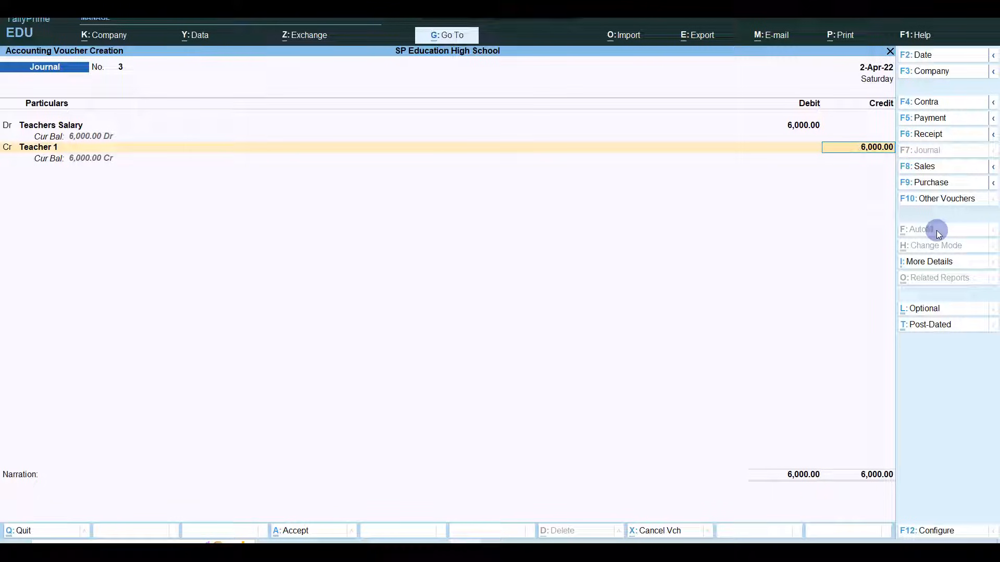
key(Return)
key(Return)
key(Return)
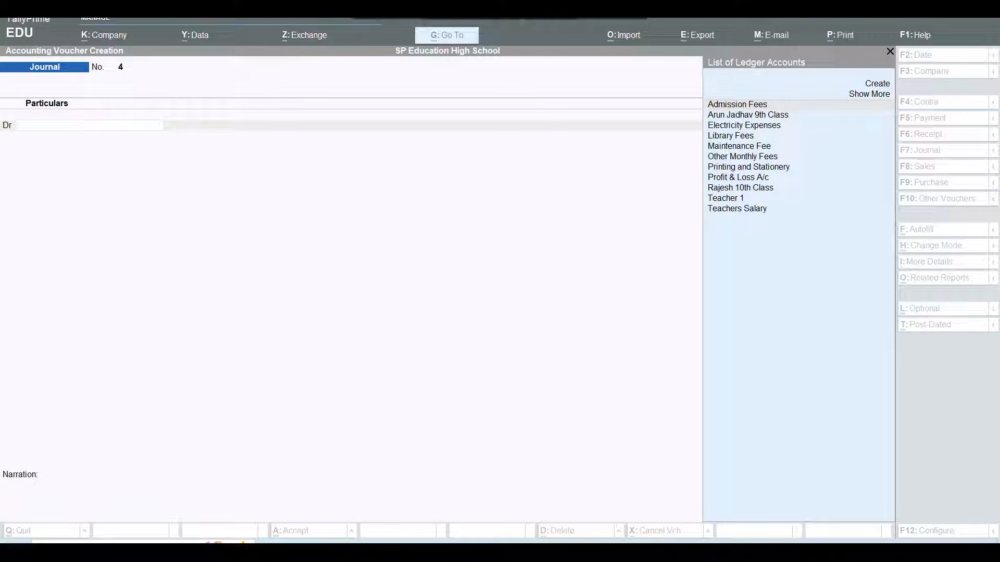
- Check Balance Sheet Current Liabilities > Sundry Creditors showing Teacher 1 owed 6,000
click(504, 254)
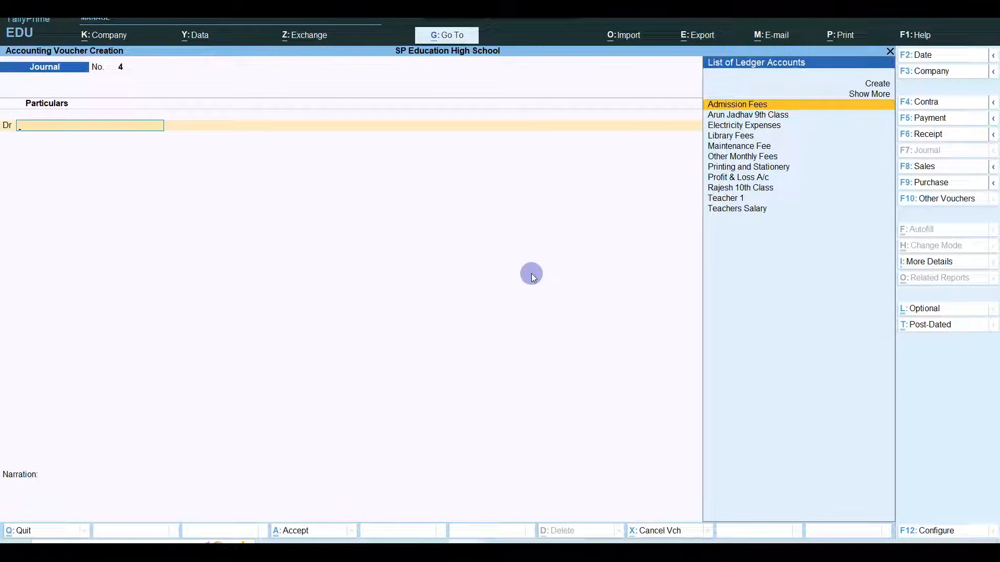
key(Escape)
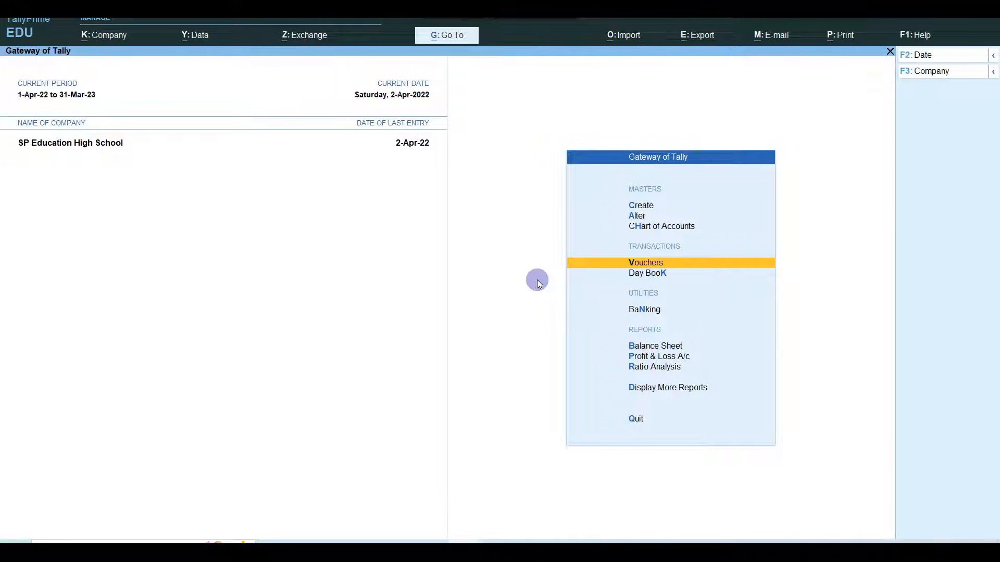
key(Down)
key(Down)
key(Down)
key(Return)
key(Down)
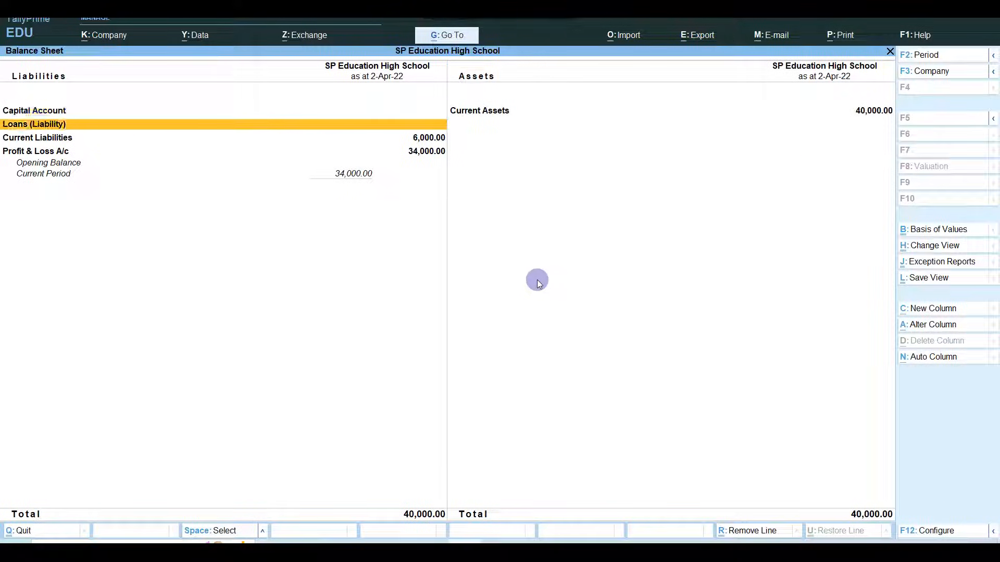
key(Down)
key(Return)
key(Return)
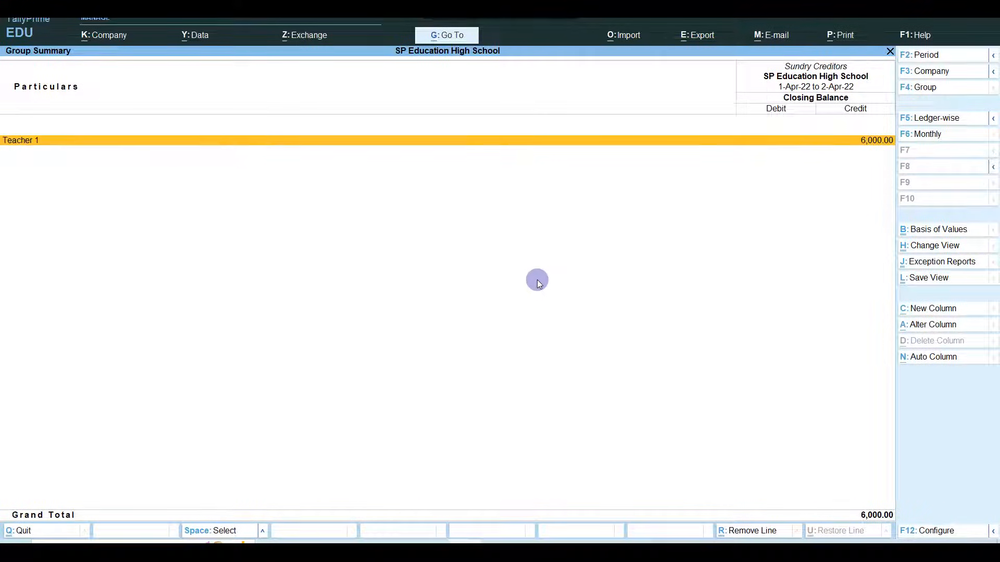
key(Return)
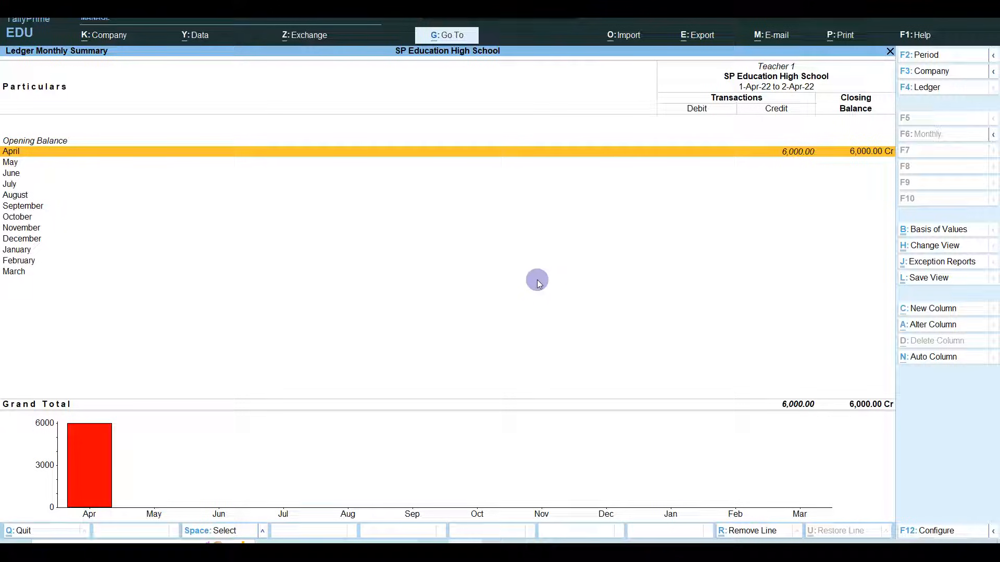
key(Escape)
key(Escape)
key(Escape)
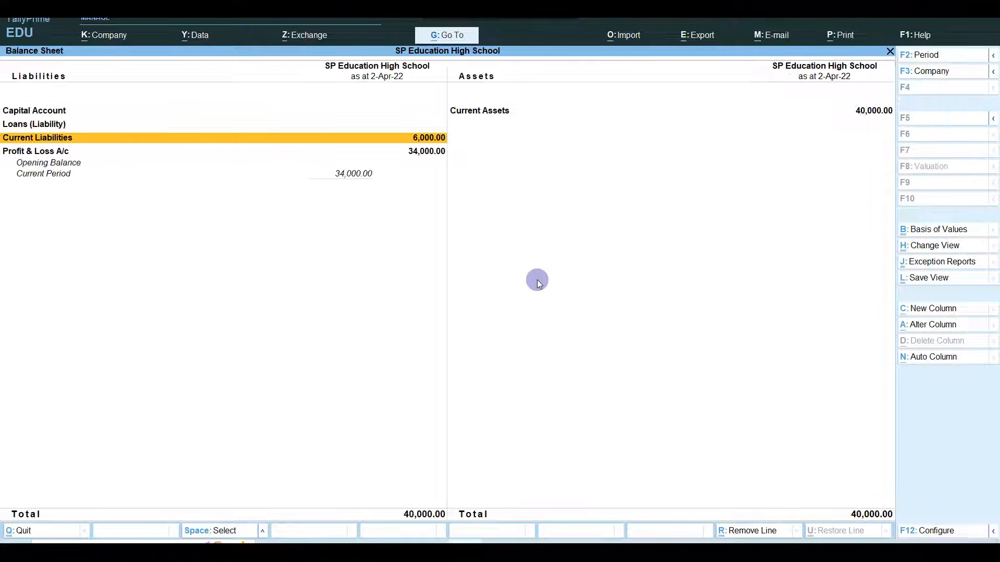
key(Escape)
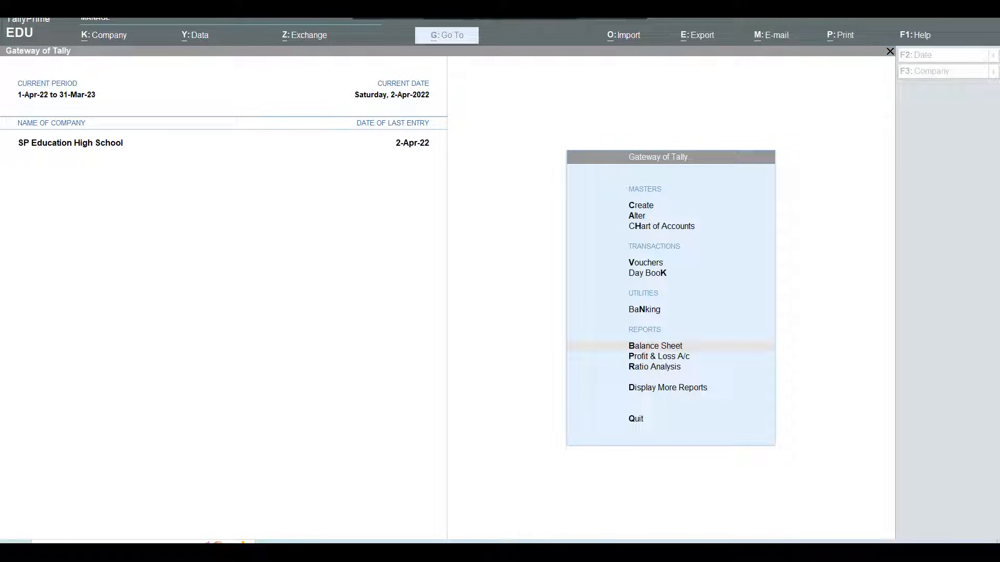
- Start a Payment voucher debiting Teacher 1 6,000
click(571, 212)
key(Up)
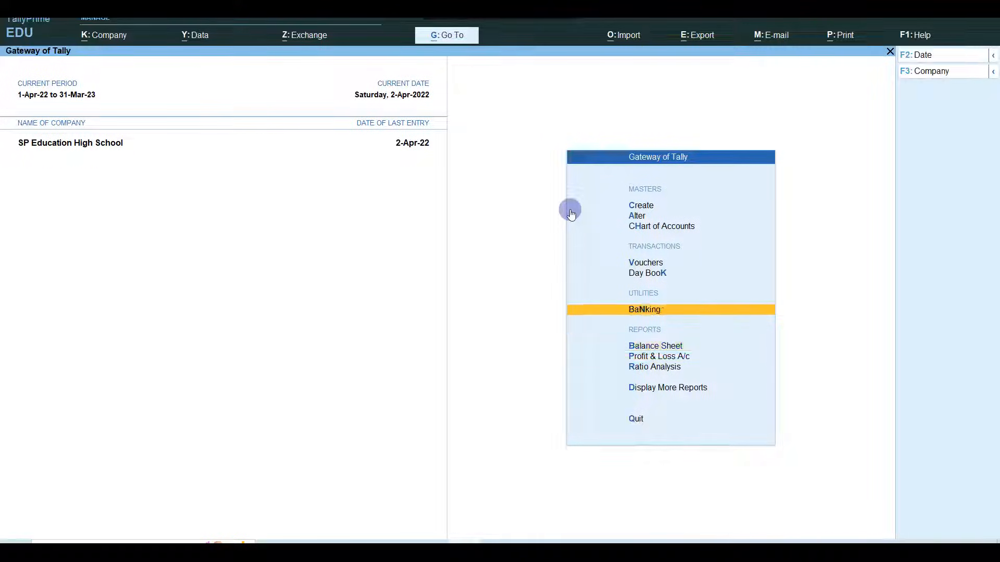
key(Up)
key(Up)
key(Return)
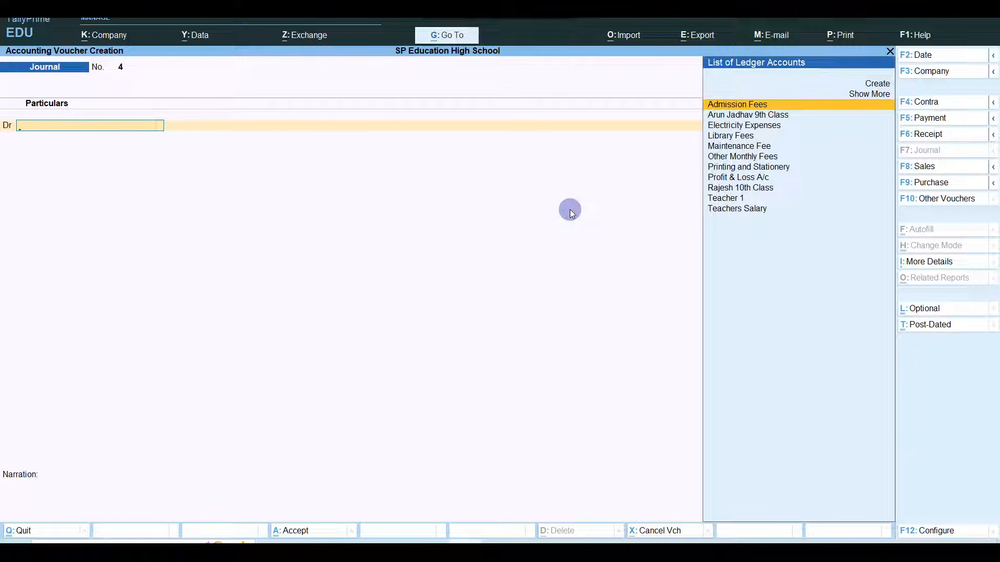
key(F5)
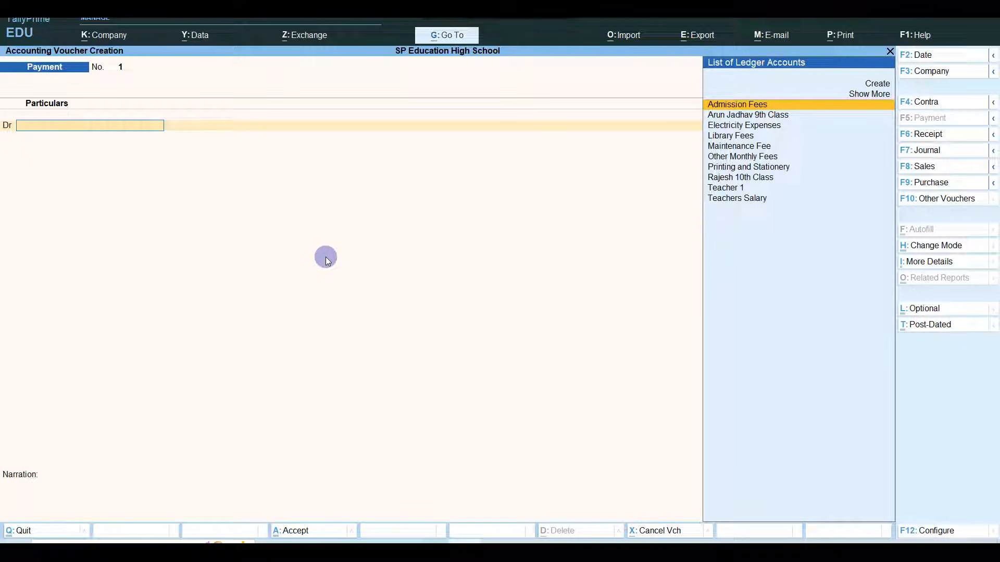
text(Teac)
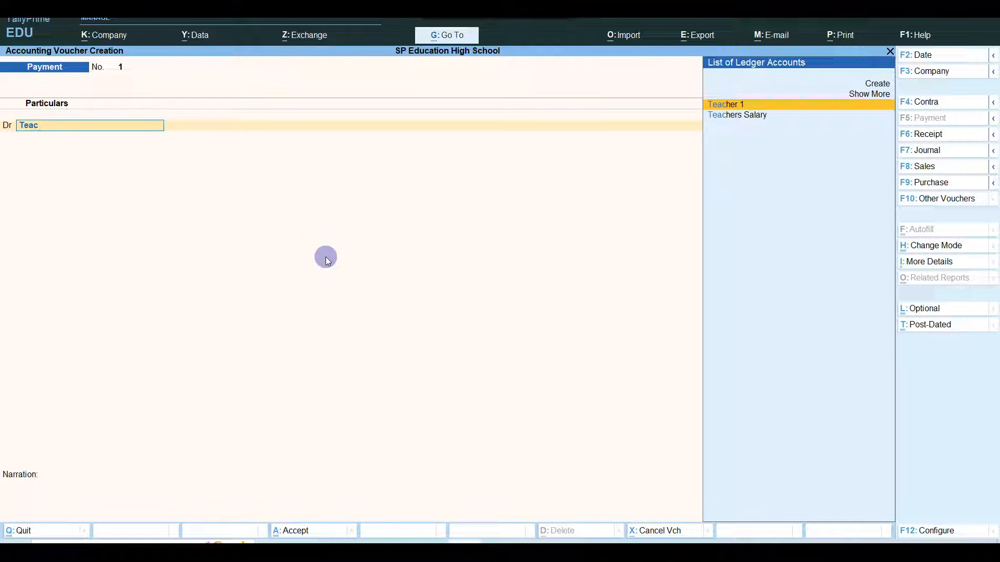
key(Return)
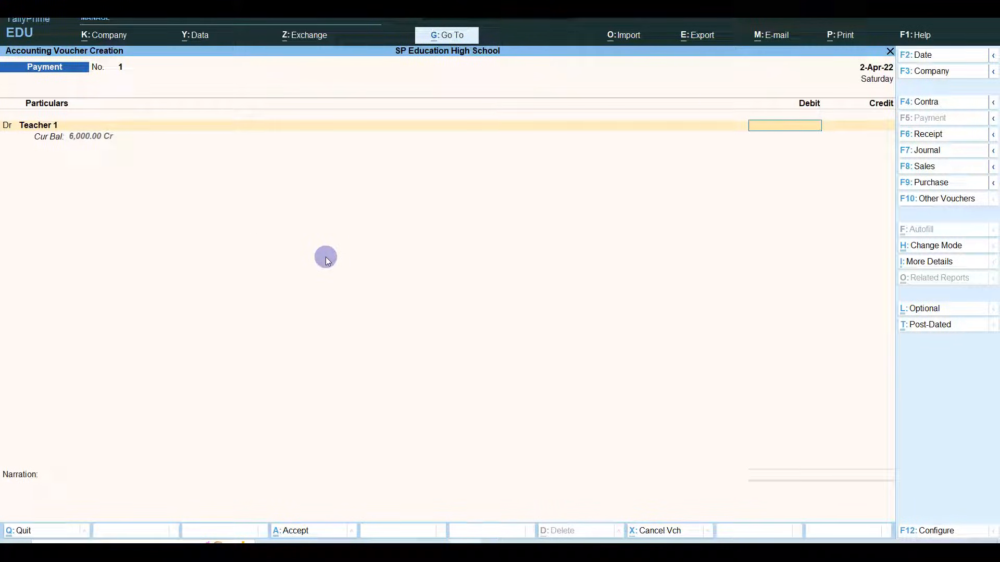
text(6000)
key(Return)
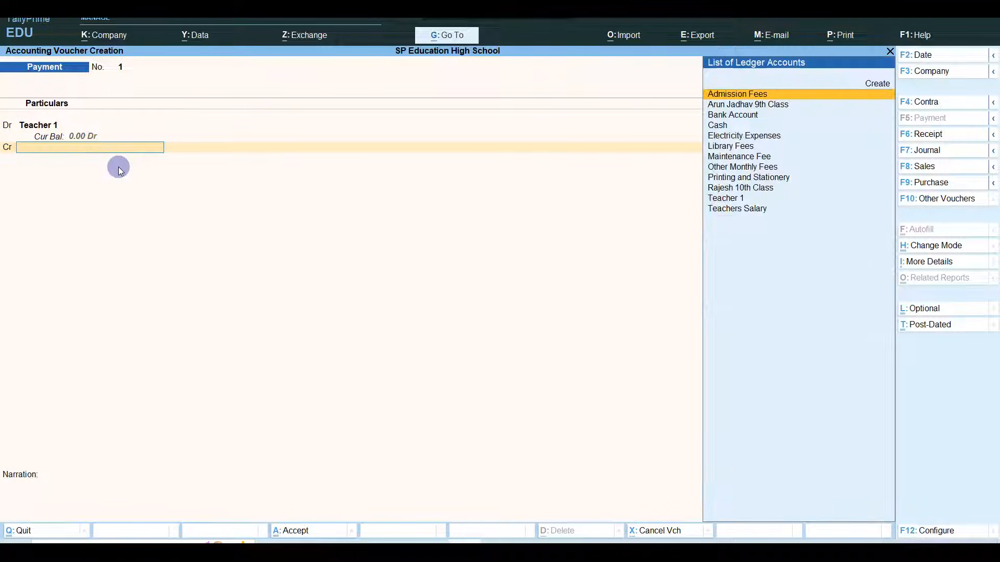
- Credit Bank Account, complete the bank allocation details, and save the payment
text(Bank)
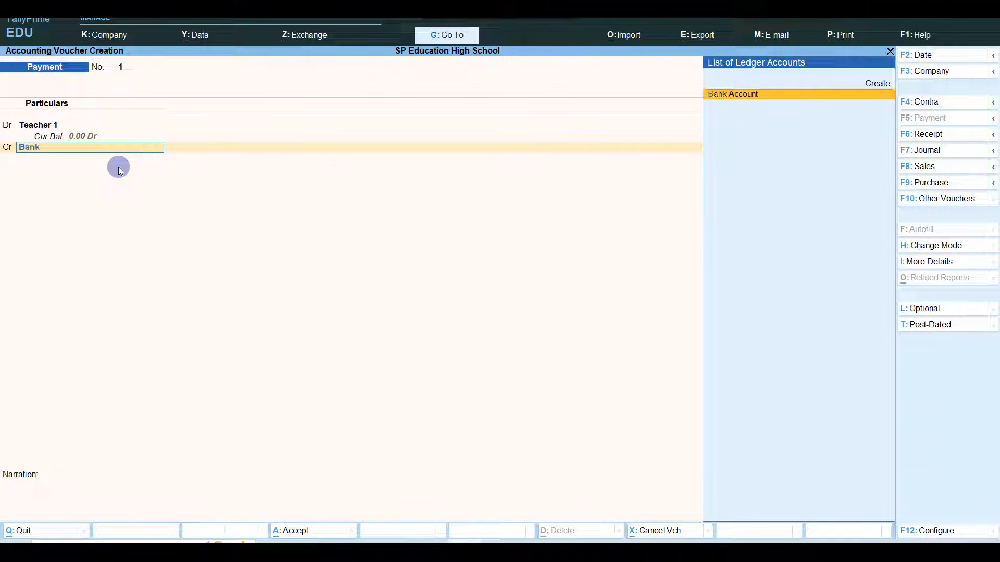
key(Return)
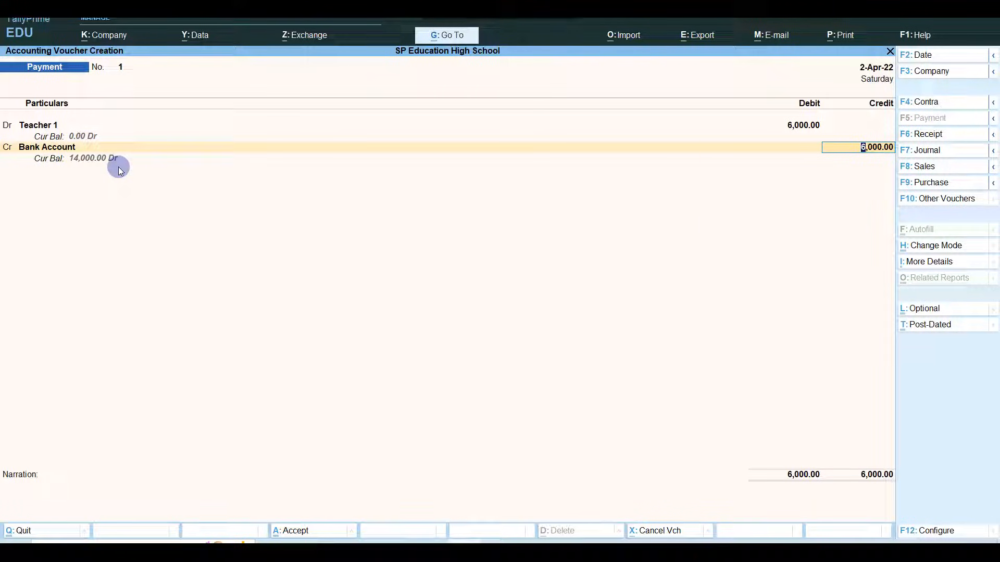
key(Return)
key(Return)
key(Return)
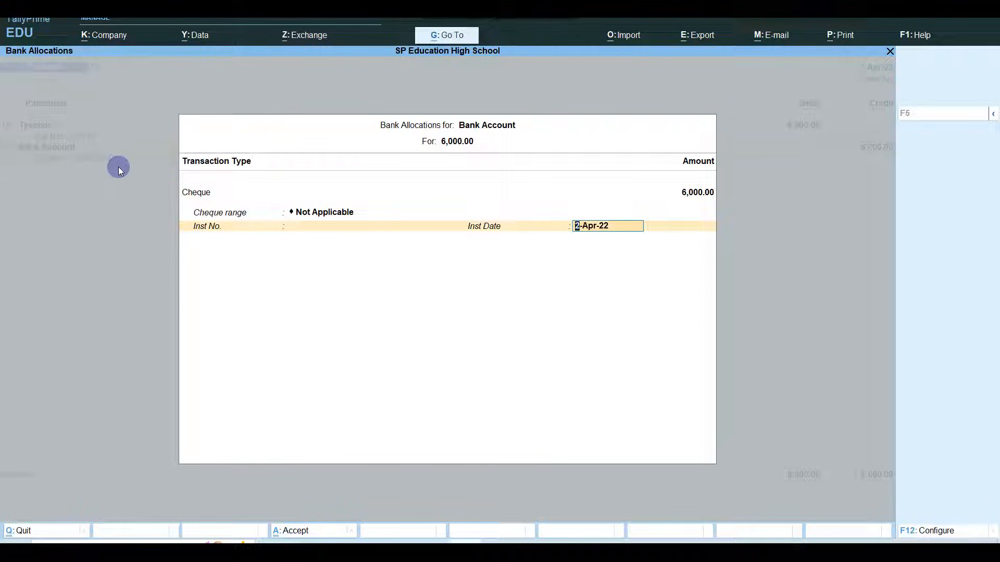
key(Return)
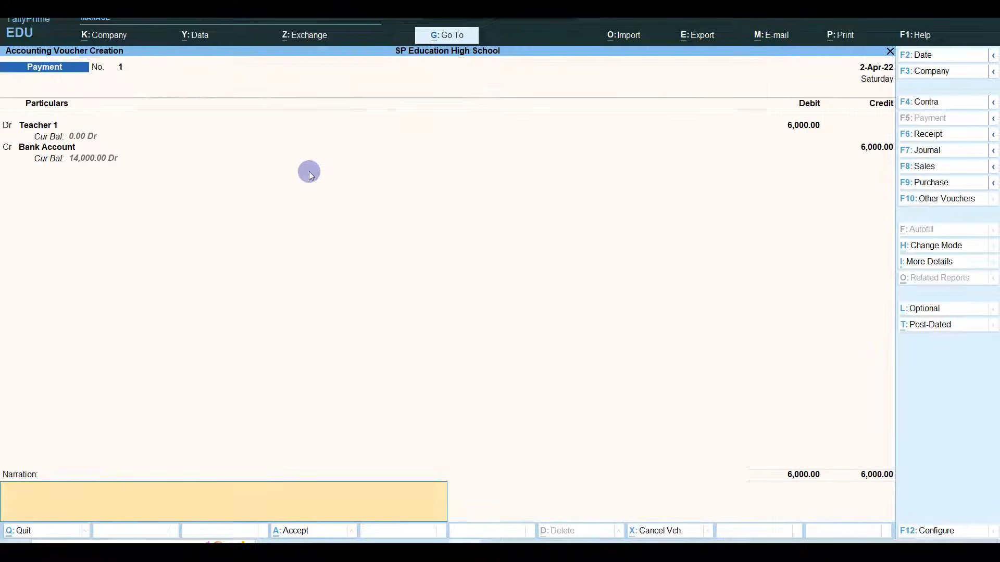
key(Return)
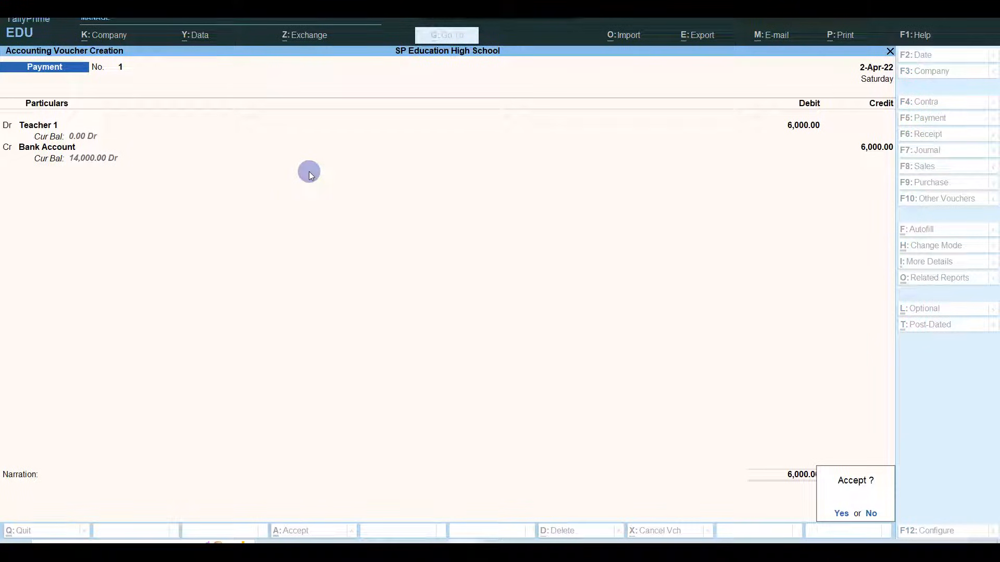
key(Return)
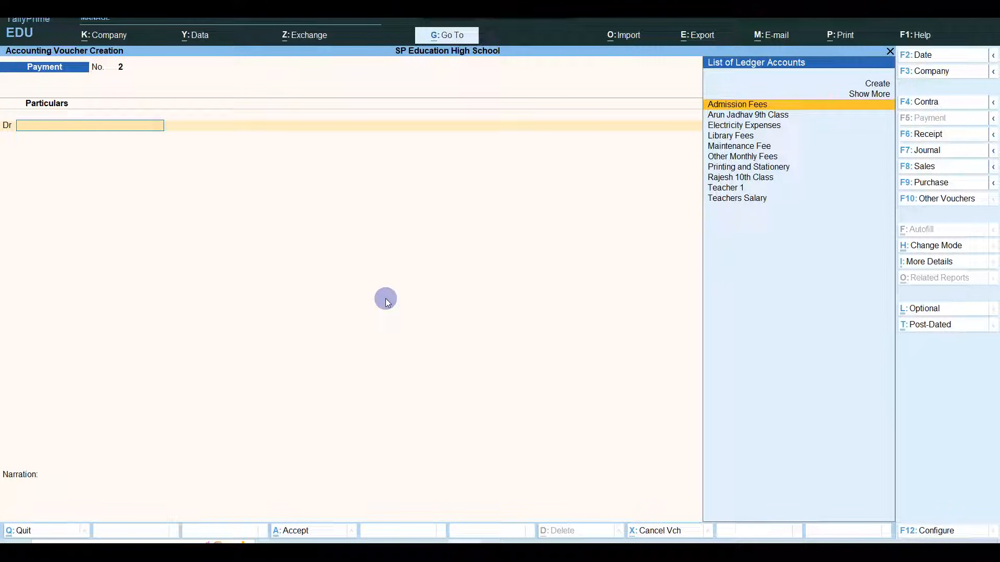
- Debit Printing and Stationery 400 on Payment No. 2
text(Prin)
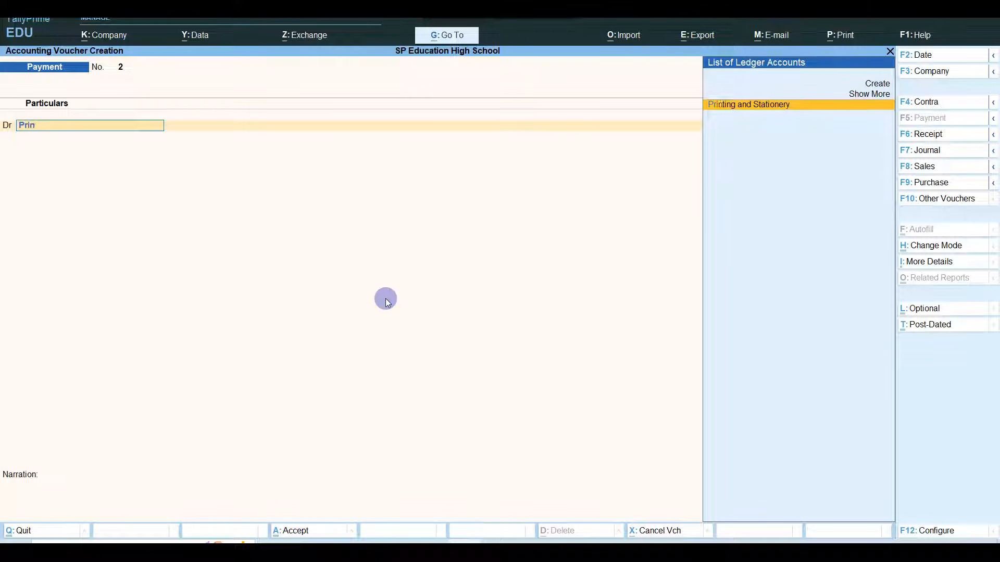
key(Return)
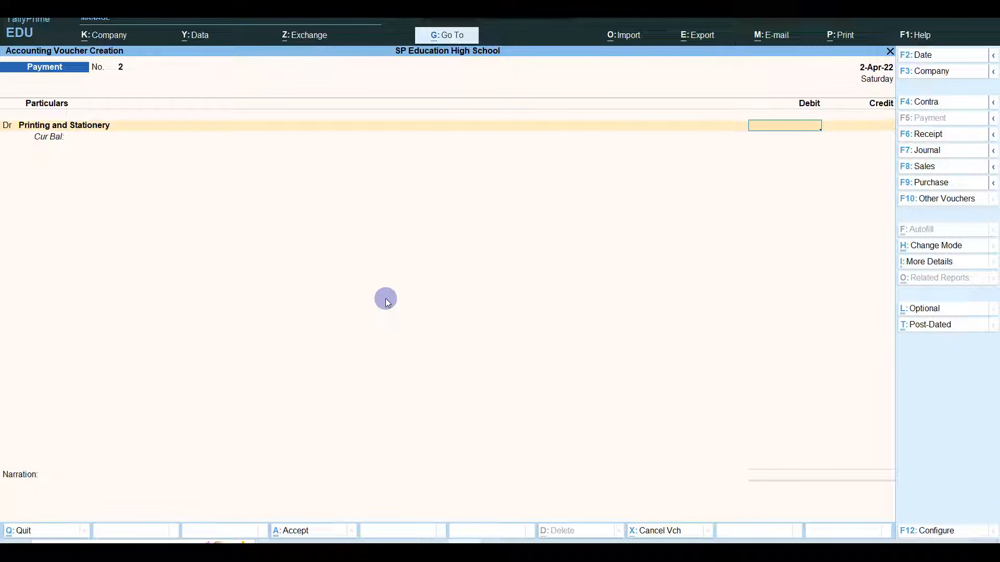
text(400)
key(Return)
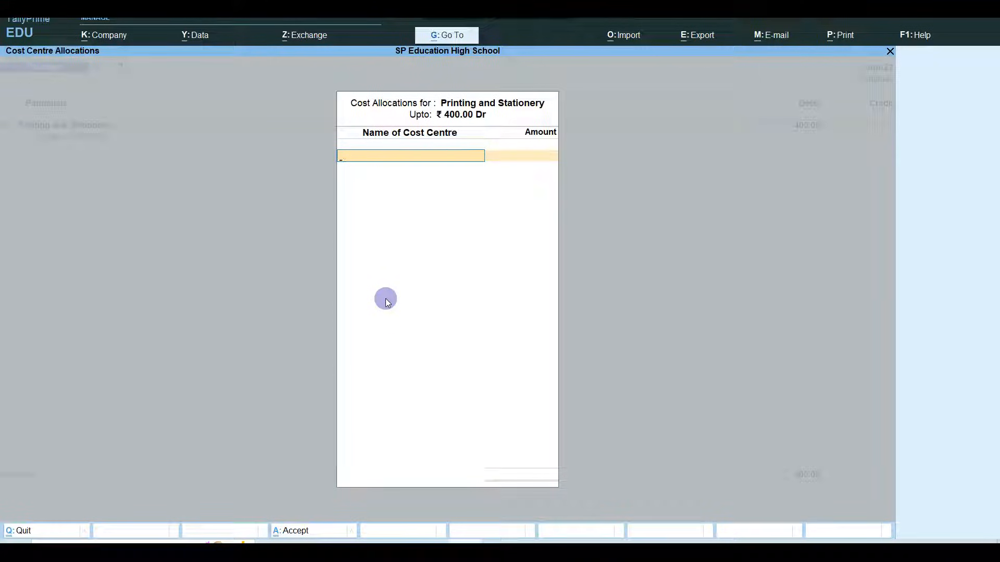
key(Escape)
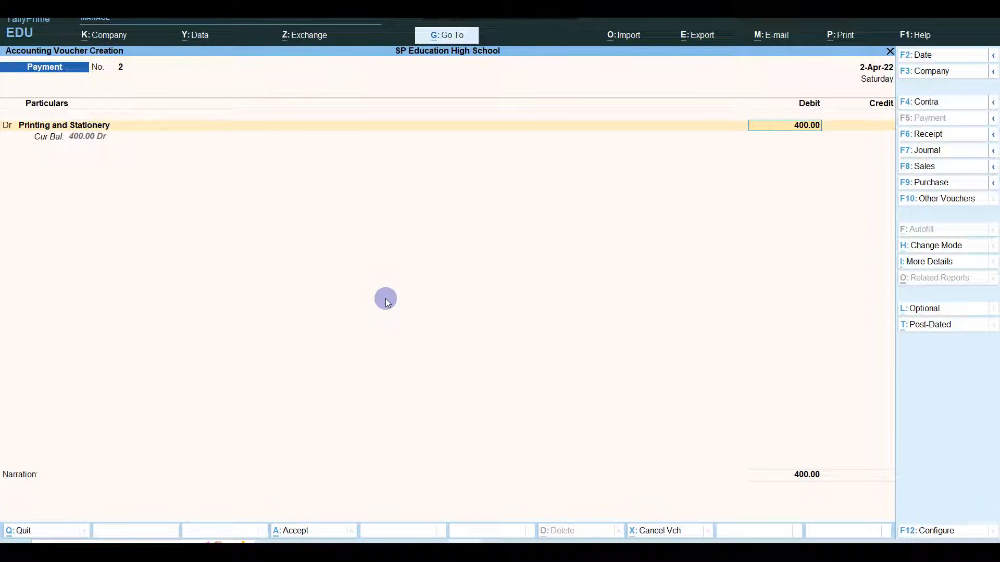
- Change the Printing and Stationery ledger's cost centre applicability setting
key(shift+Tab)
key(ctrl+Return)
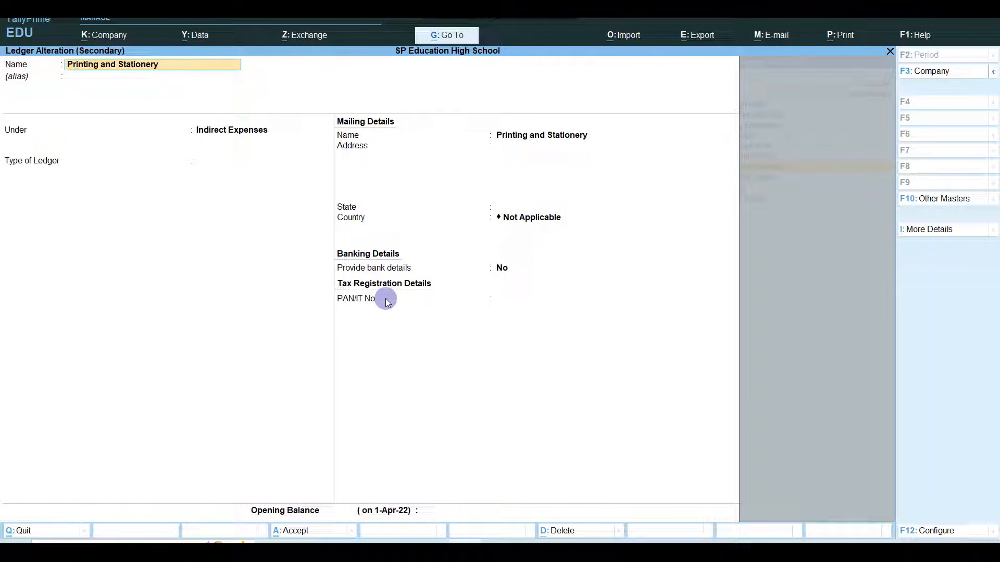
click(936, 241)
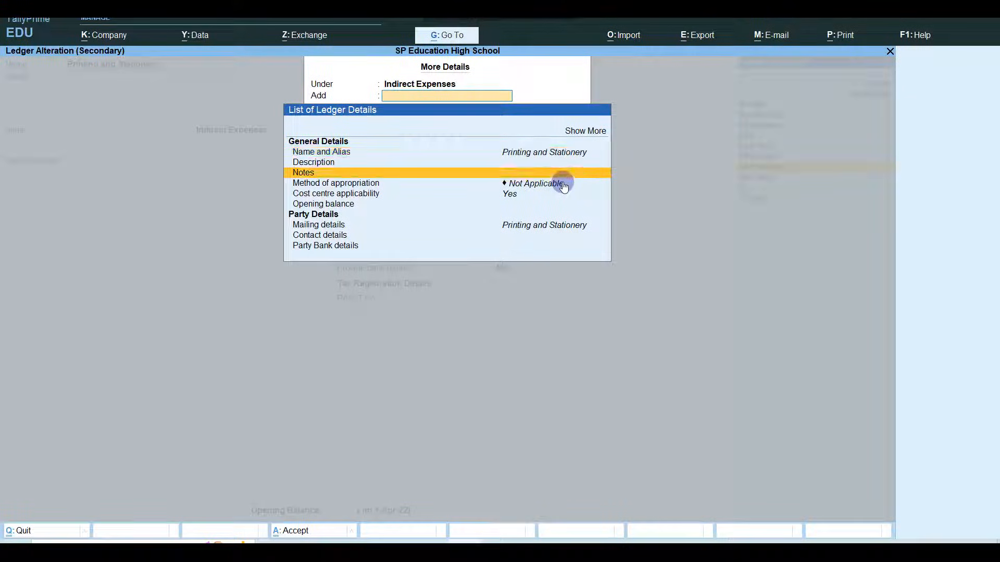
key(Down)
key(Down)
key(Return)
key(Return)
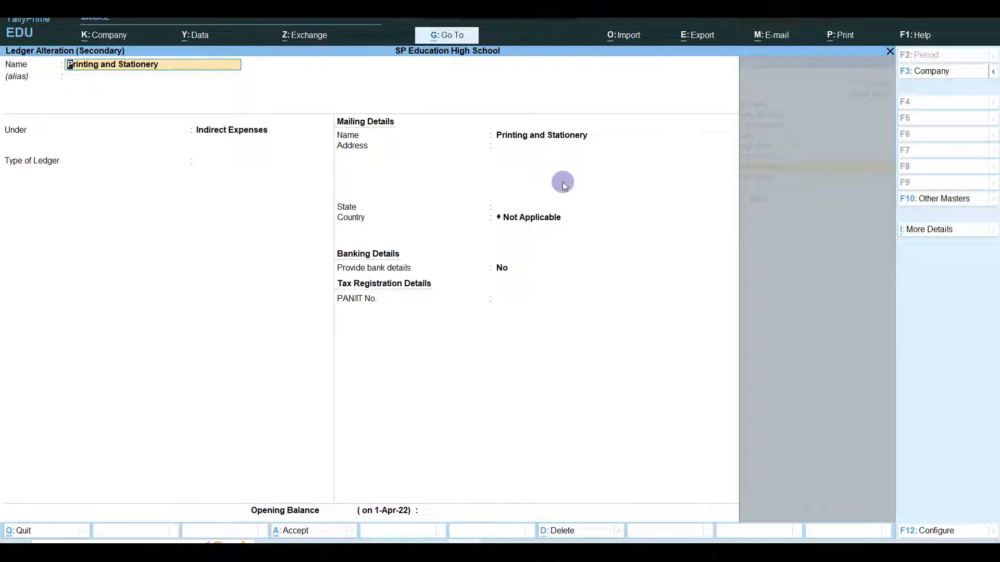
key(ctrl+a)
key(Return)
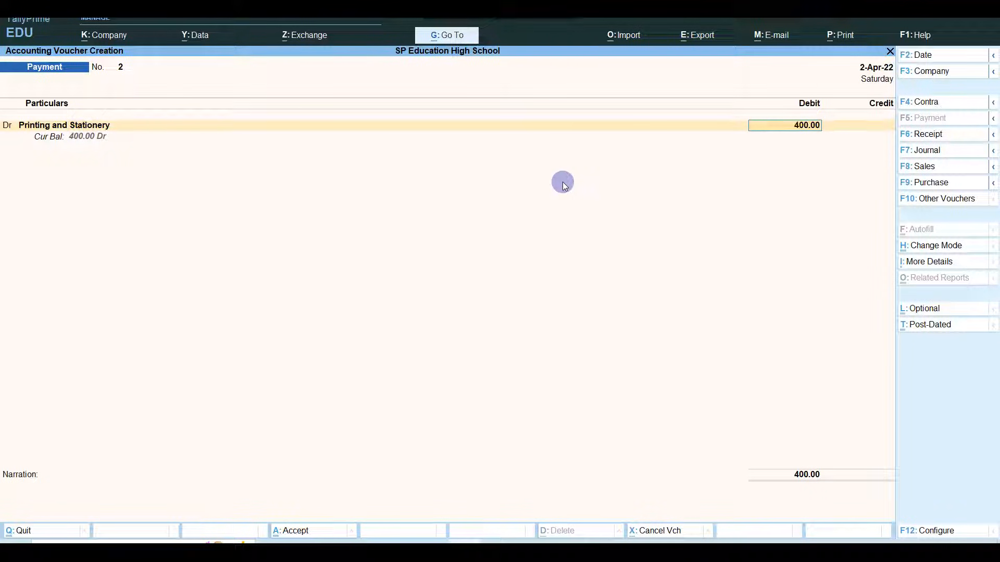
- Credit Cash 400 and accept the payment voucher
key(Return)
text(Cash)
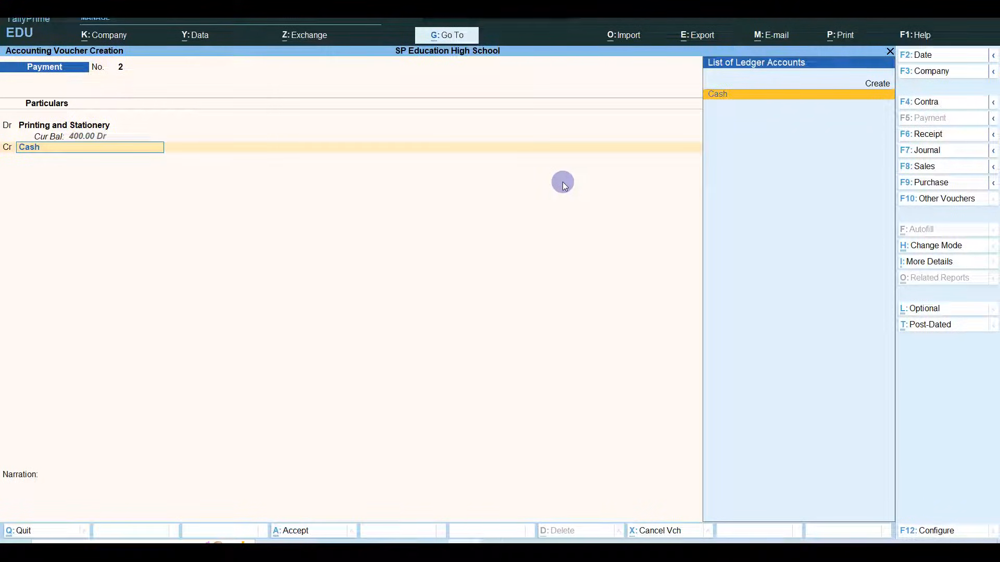
key(Return)
key(Return)
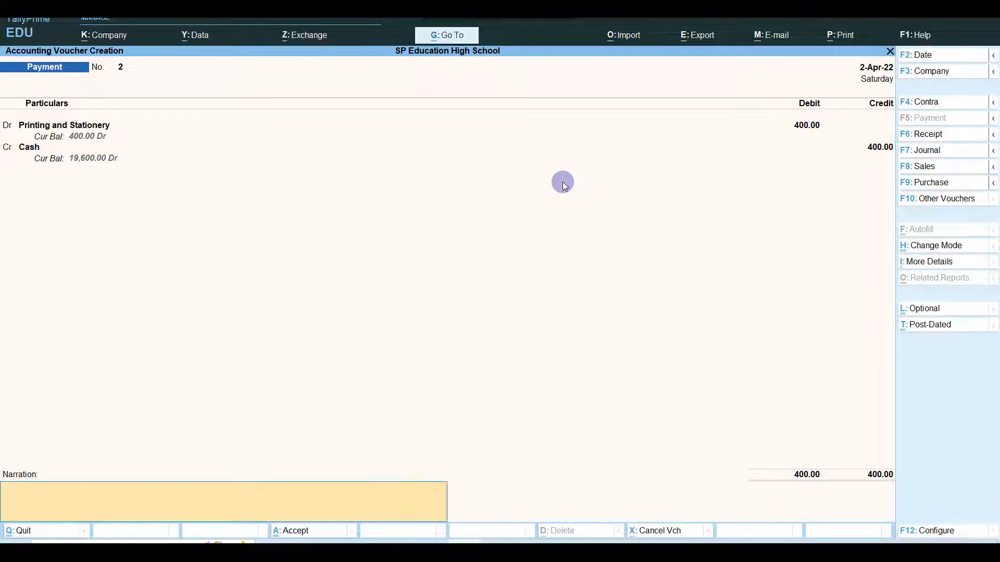
key(Return)
key(Return)
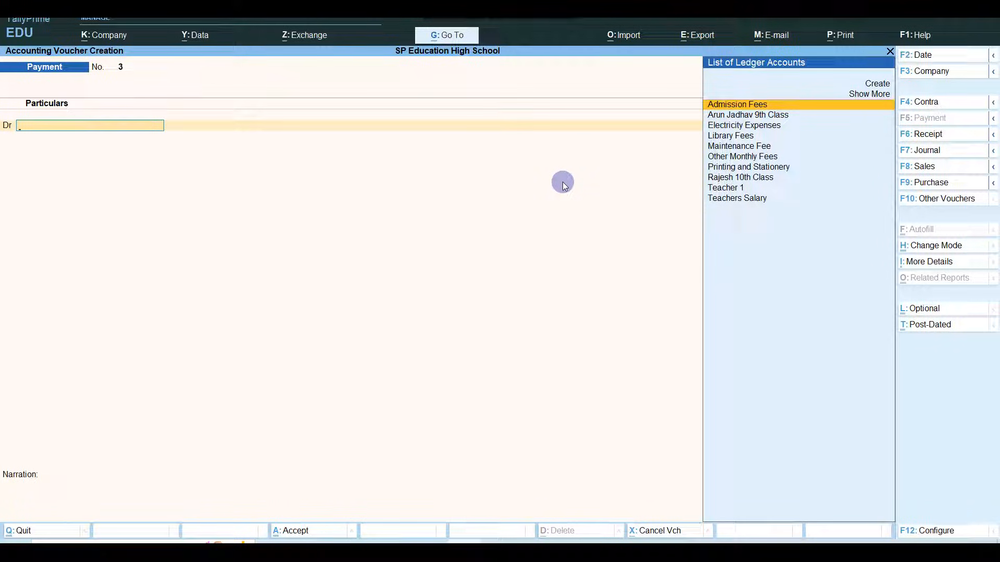
- Debit Electricity Expenses with 600, skipping the cost centre allocation
key(Down)
key(Down)
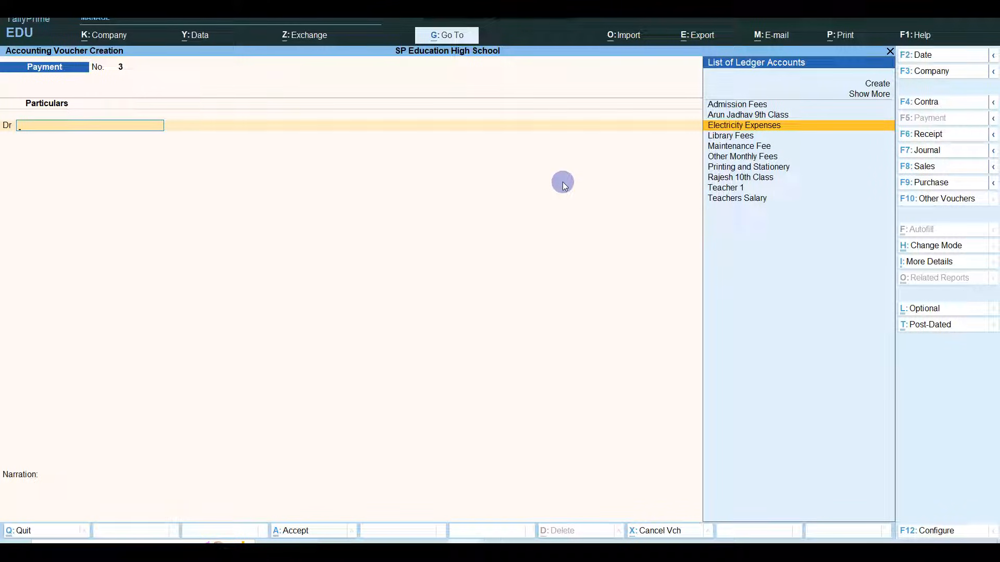
key(Return)
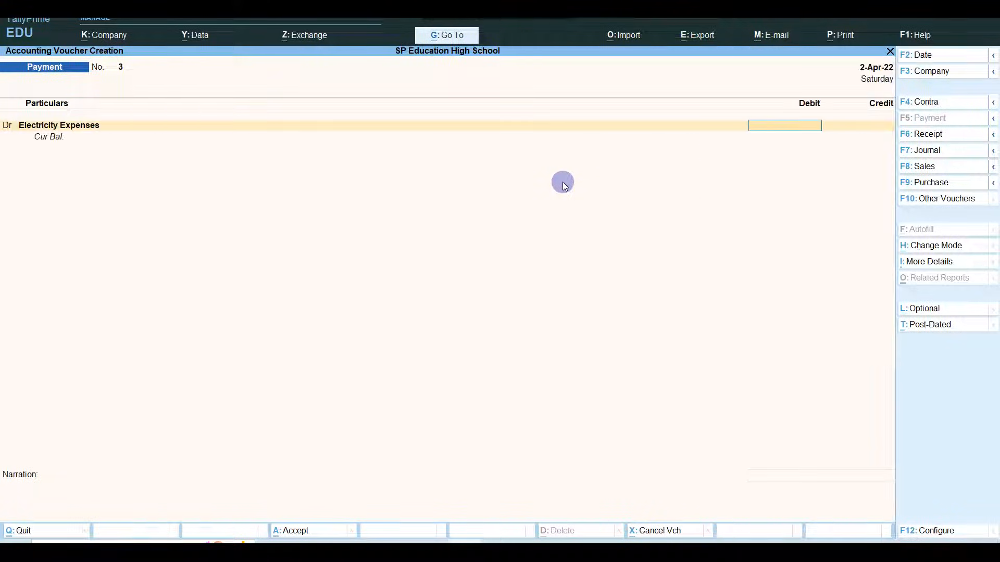
text(600==)
key(Return)
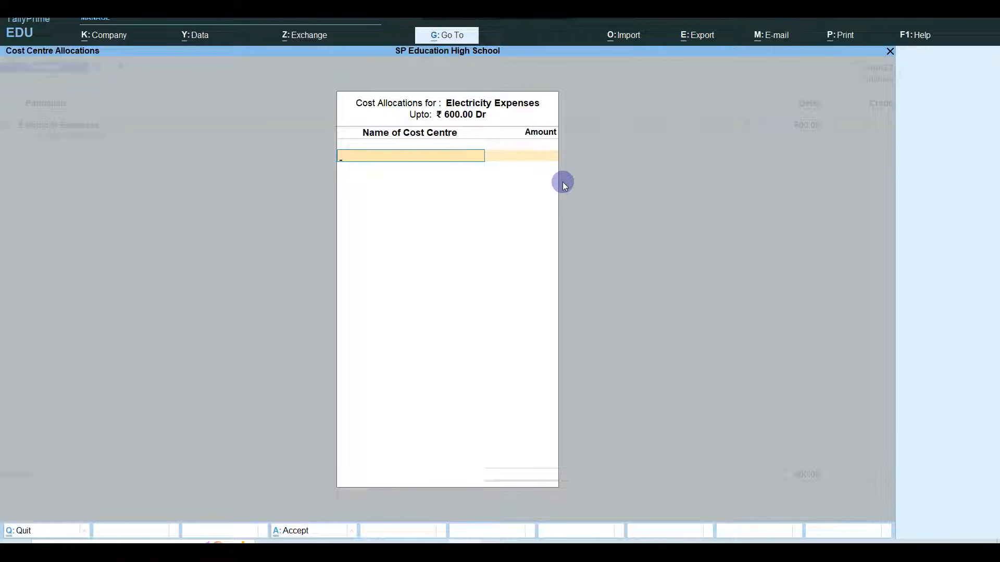
key(Escape)
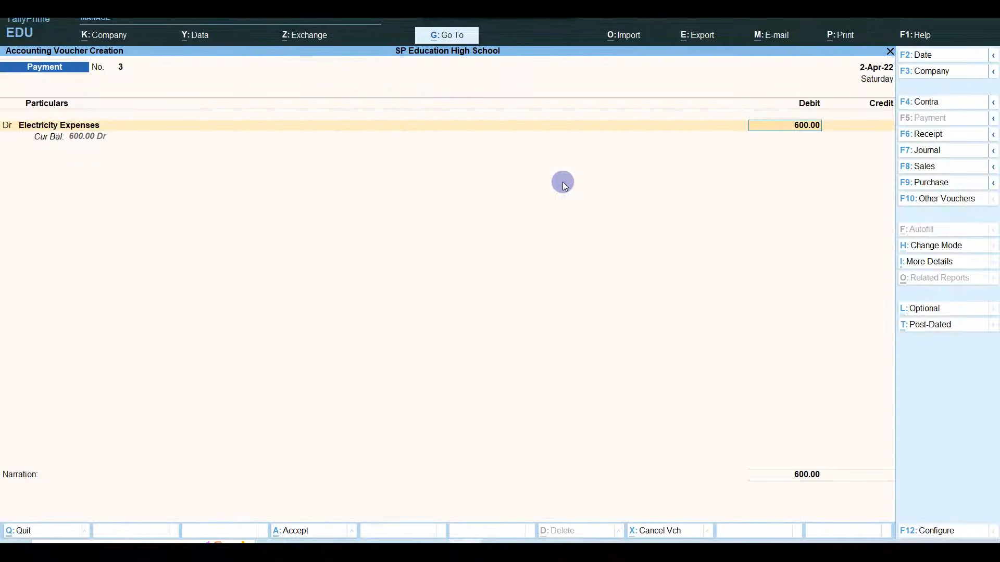
key(BackSpace)
text(600)
key(Return)
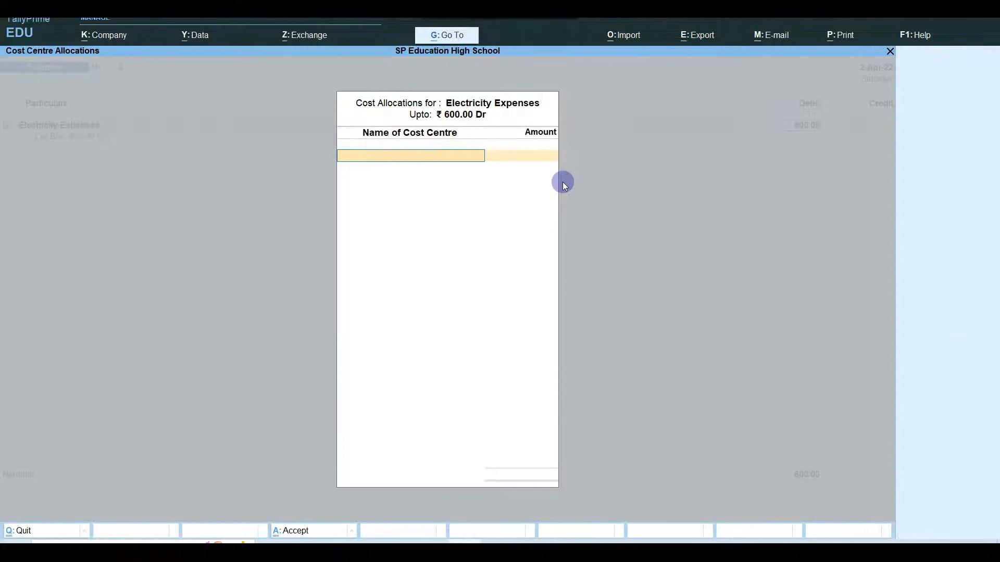
key(Escape)
- Alter the Electricity Expenses ledger's cost centre applicability setting under More Details and save it
key(shift+Tab)
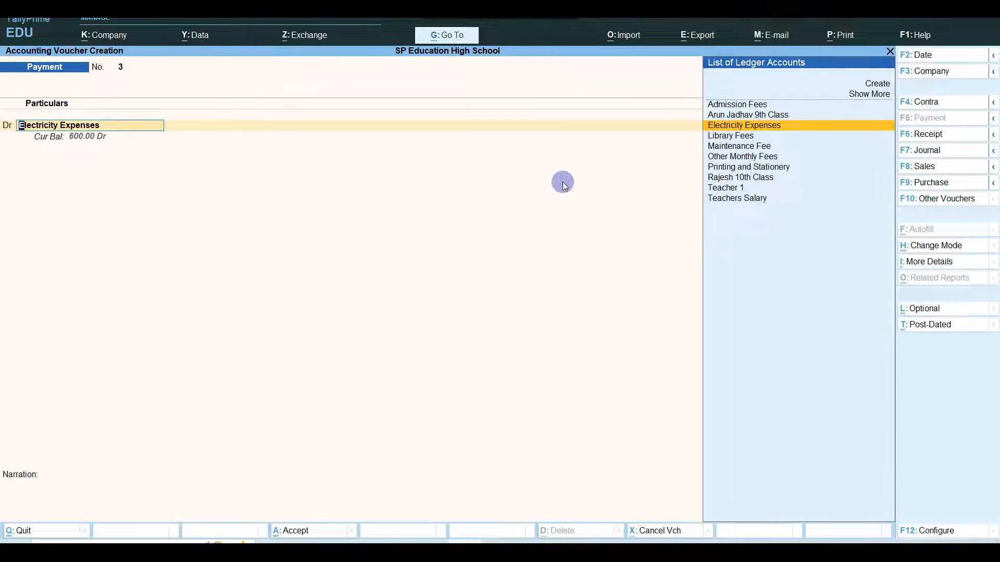
key(ctrl+Return)
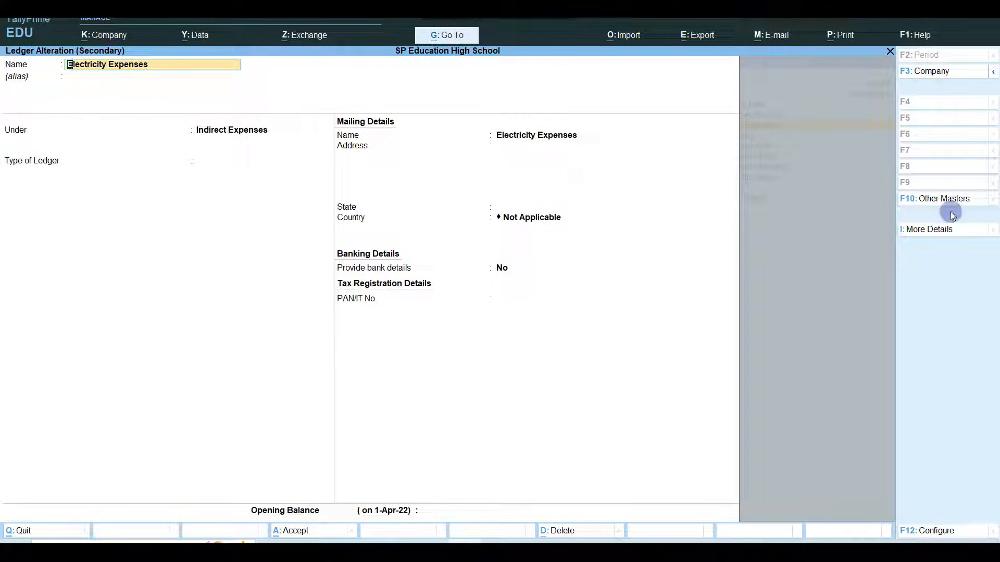
click(923, 230)
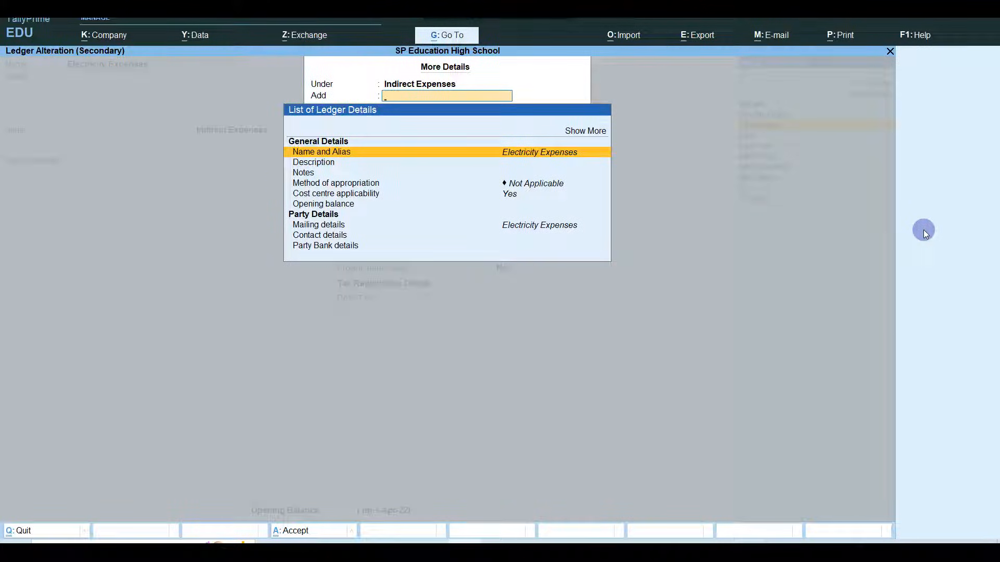
key(Down)
key(Down)
key(Down)
key(Down)
key(Return)
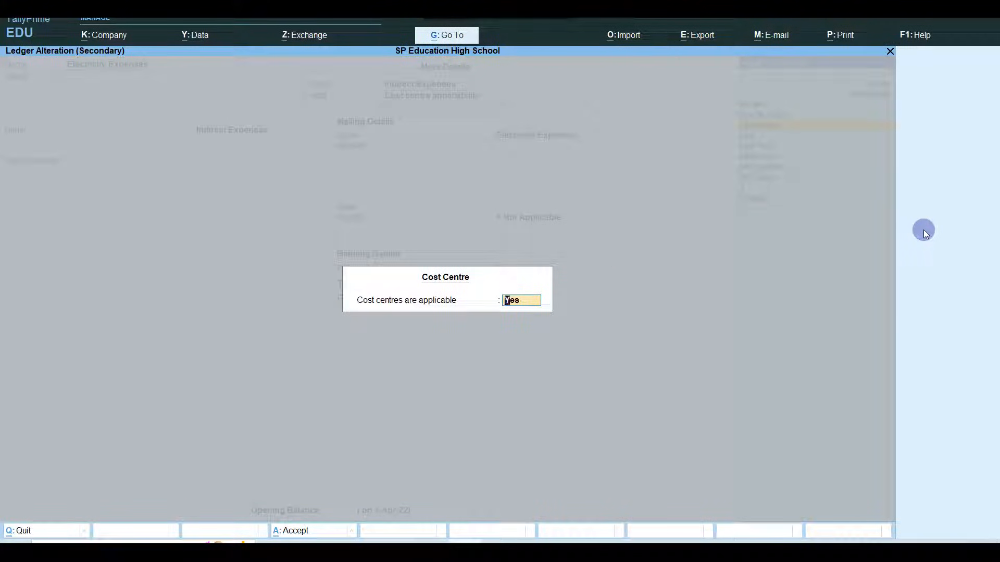
key(Return)
key(ctrl+a)
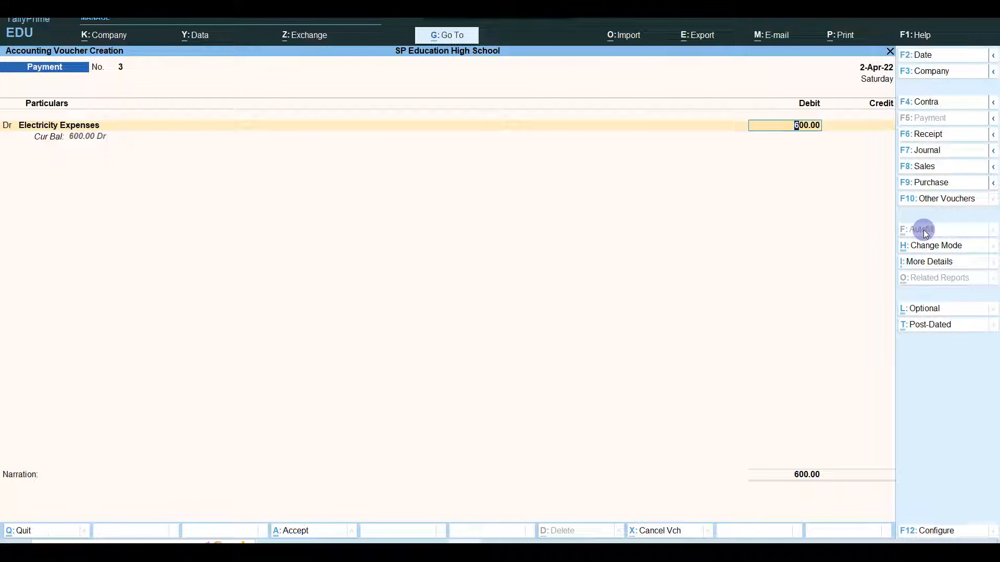
- Credit Cash for 600.00 and save the electricity payment voucher
key(Return)
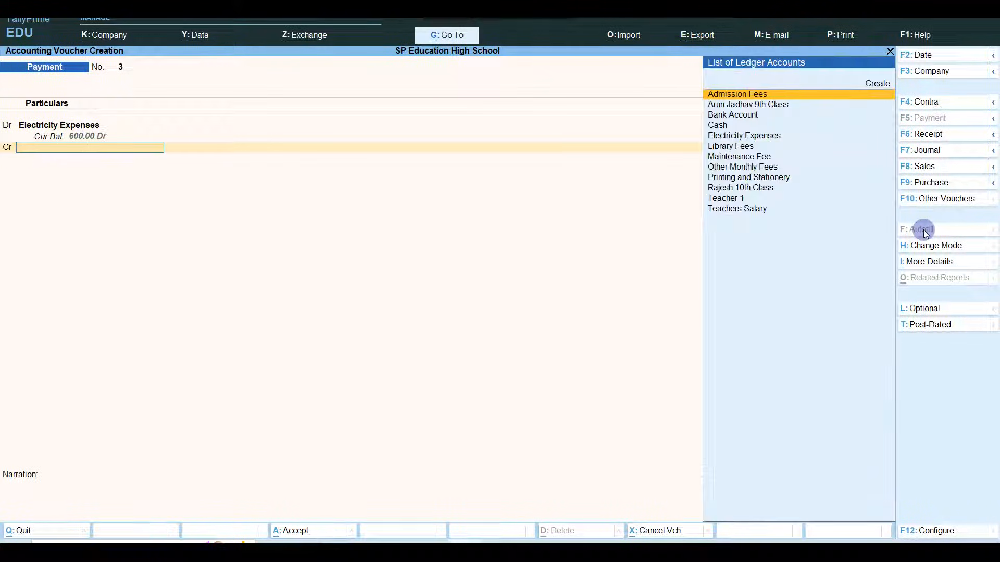
text(Cash)
key(Return)
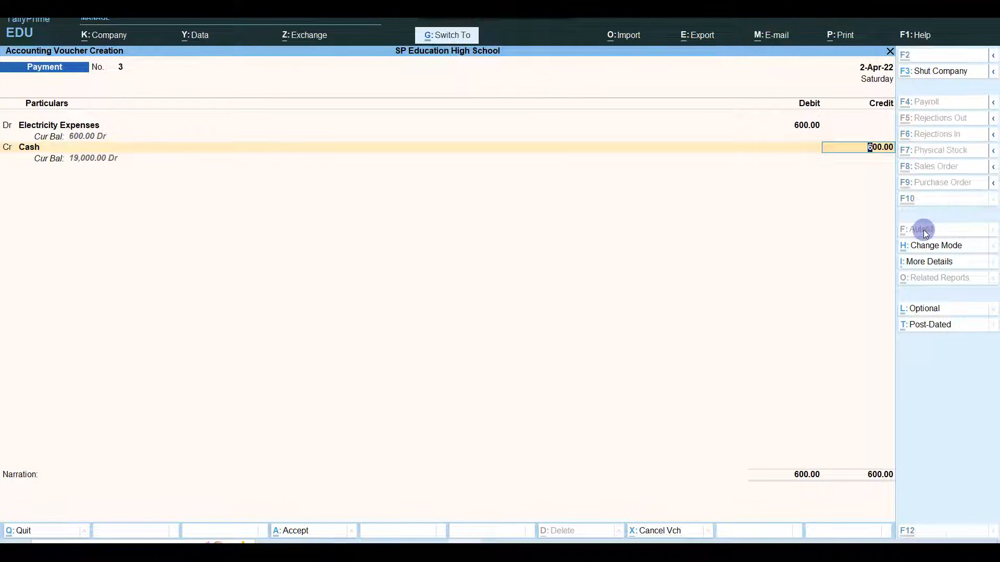
key(ctrl+a)
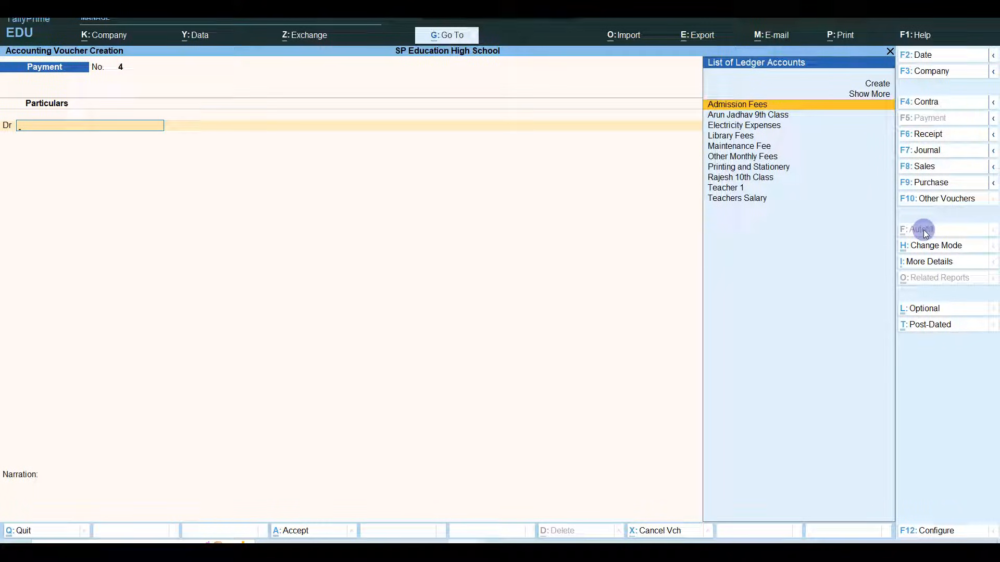
- Quit a new ledger form without creating it, then exit the unused Payment No. 4 voucher
key(Down)
key(Down)
key(Down)
key(Down)
key(Down)
key(Down)
key(Down)
key(Down)
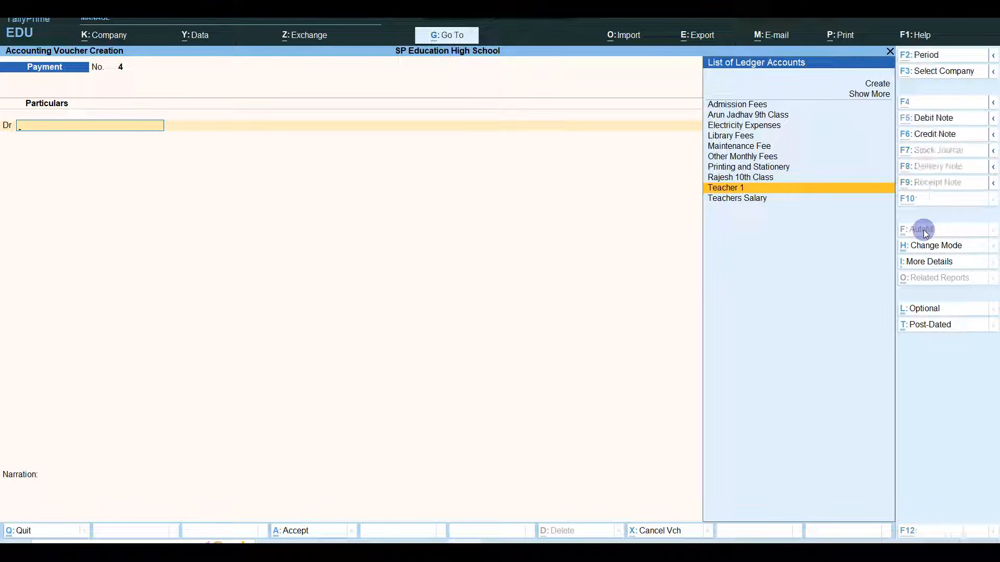
key(alt+c)
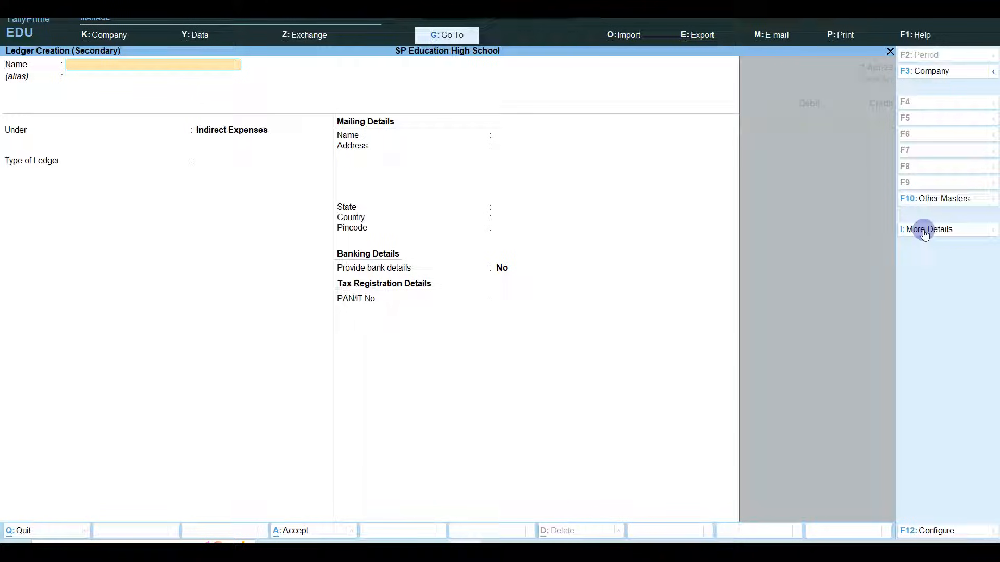
key(Escape)
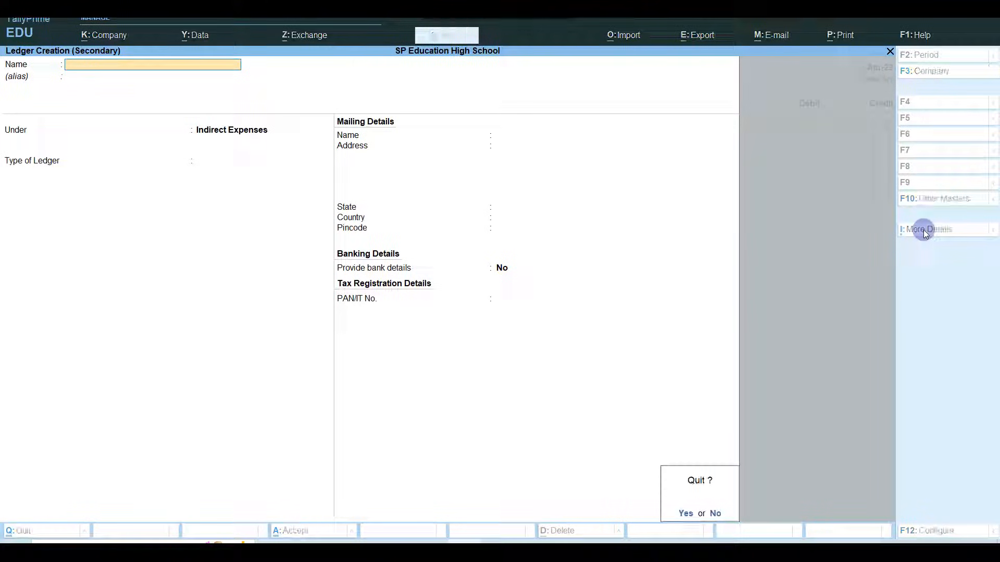
key(y)
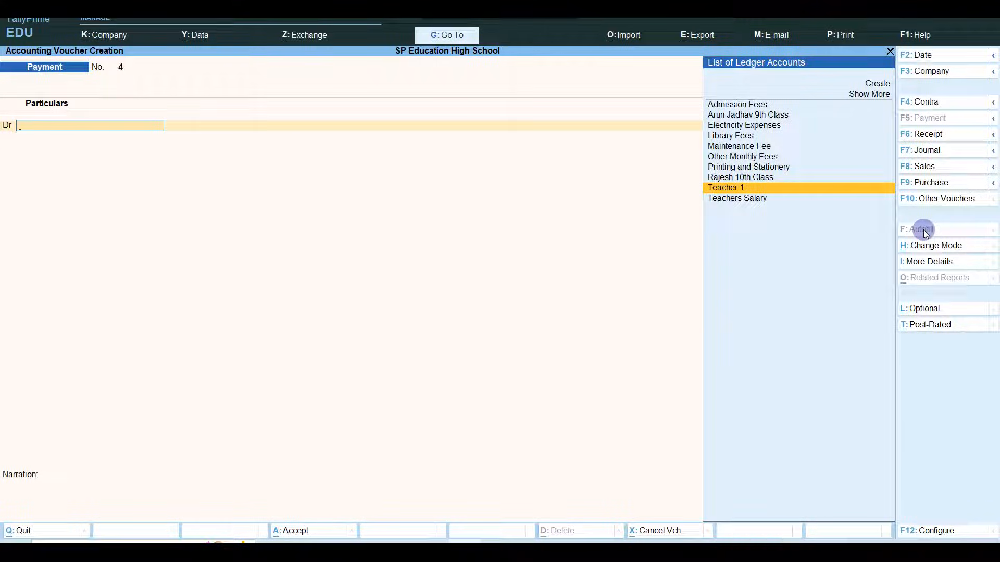
key(Escape)
key(Down)
key(Down)
key(Down)
key(Down)
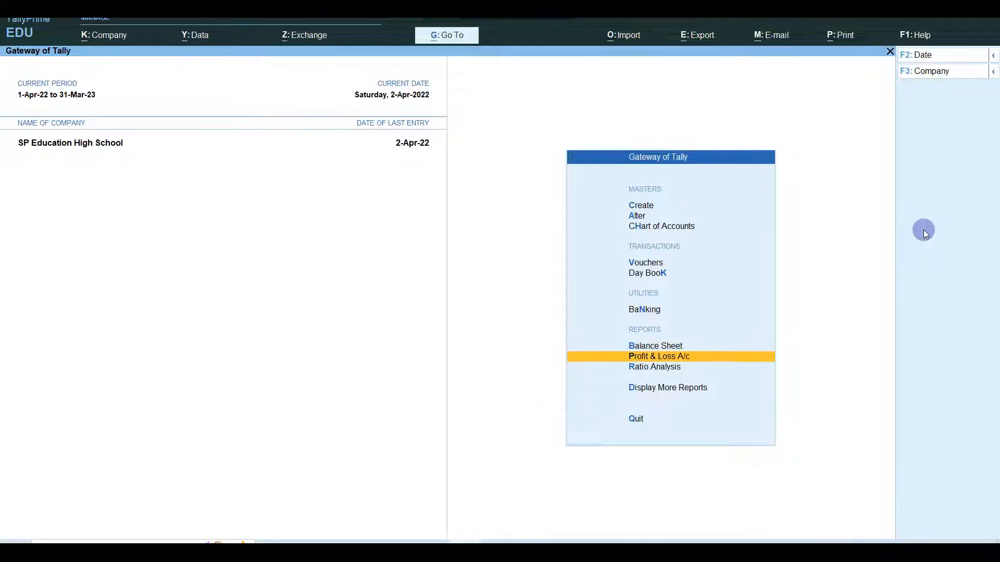
key(Return)
key(Right)
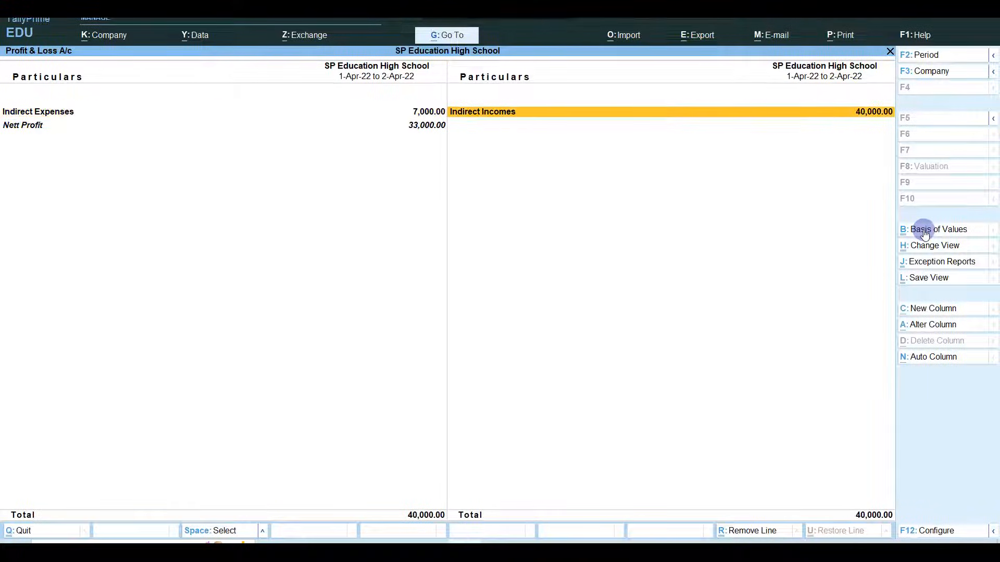
key(Left)
key(Return)
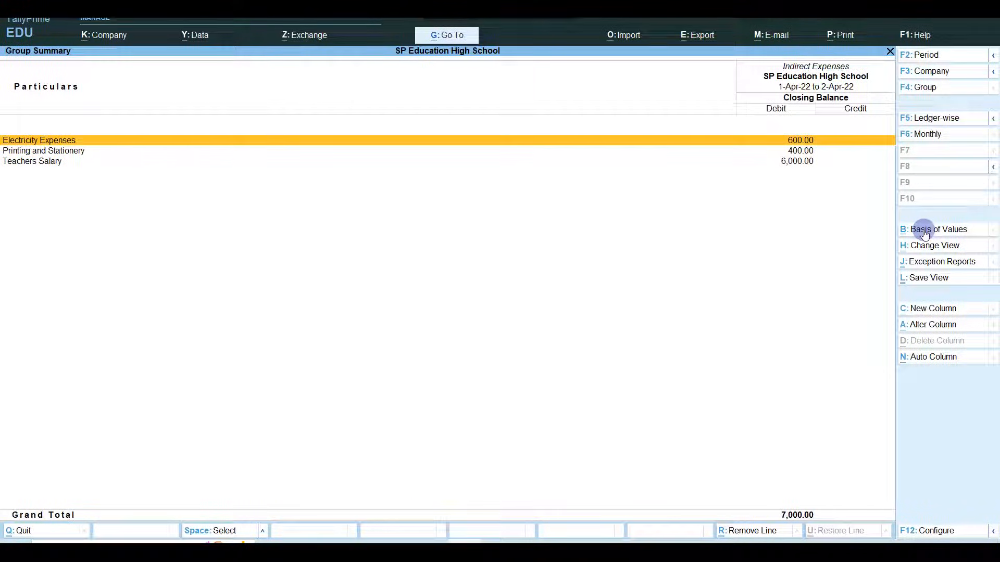
key(Down)
key(Down)
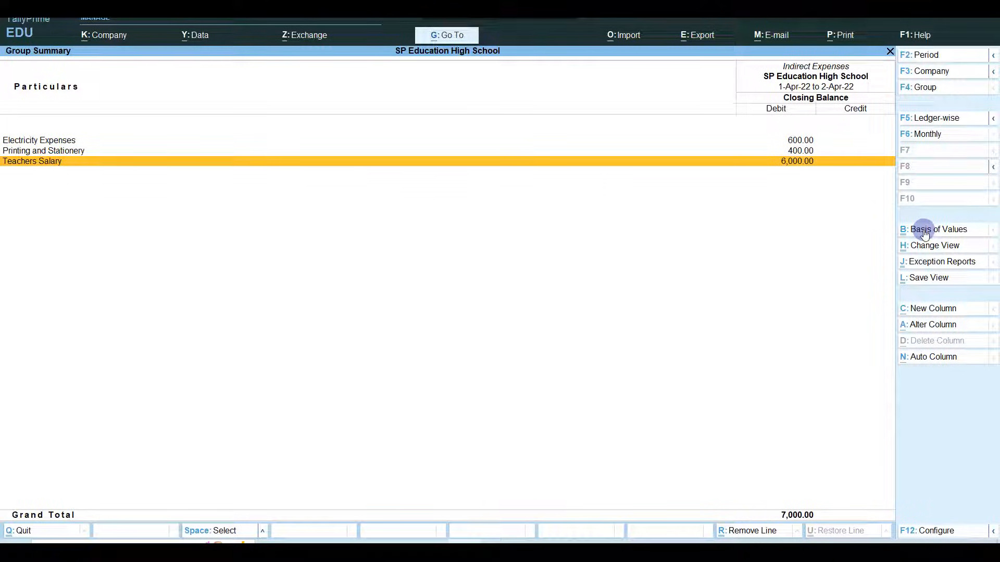
key(Escape)
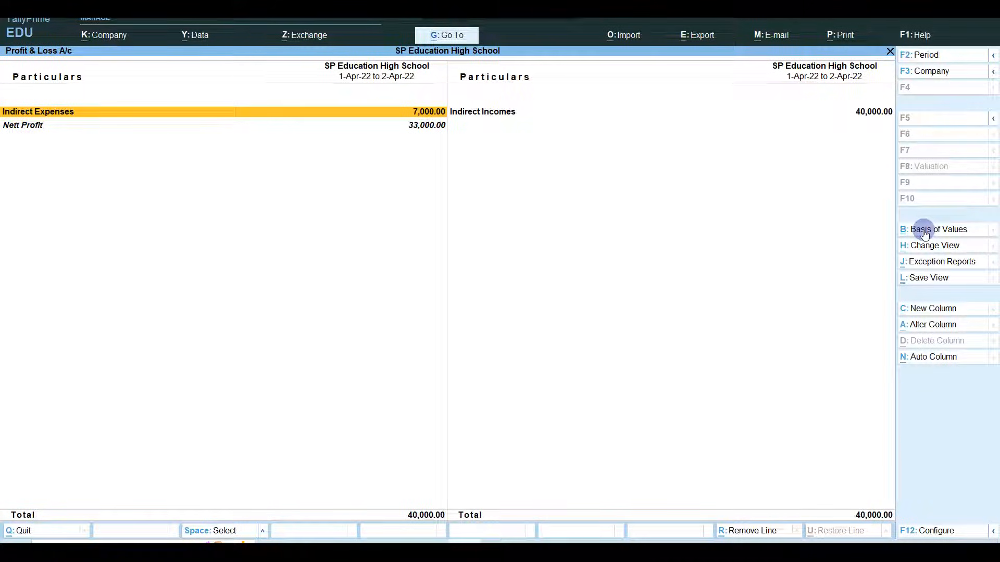
key(Escape)
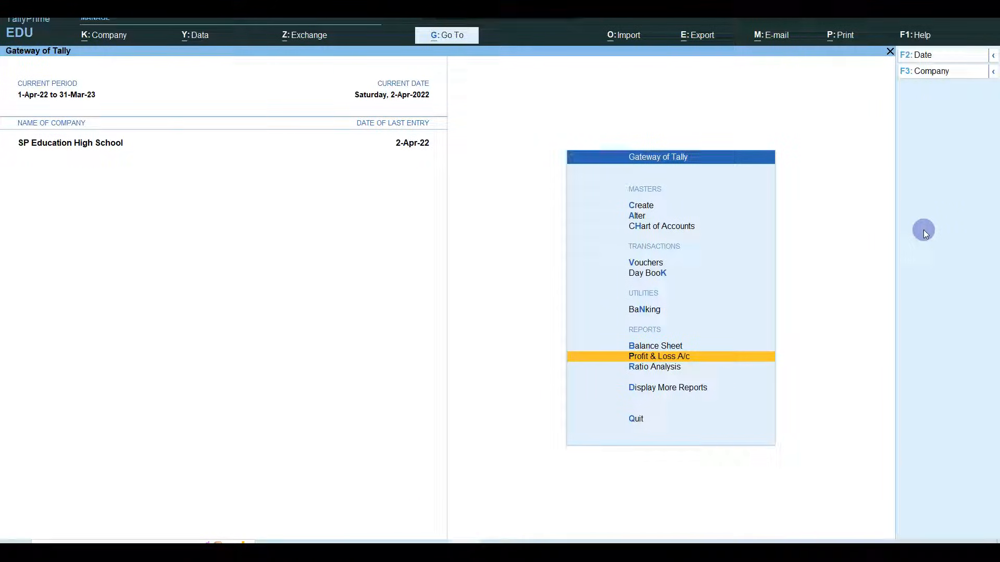